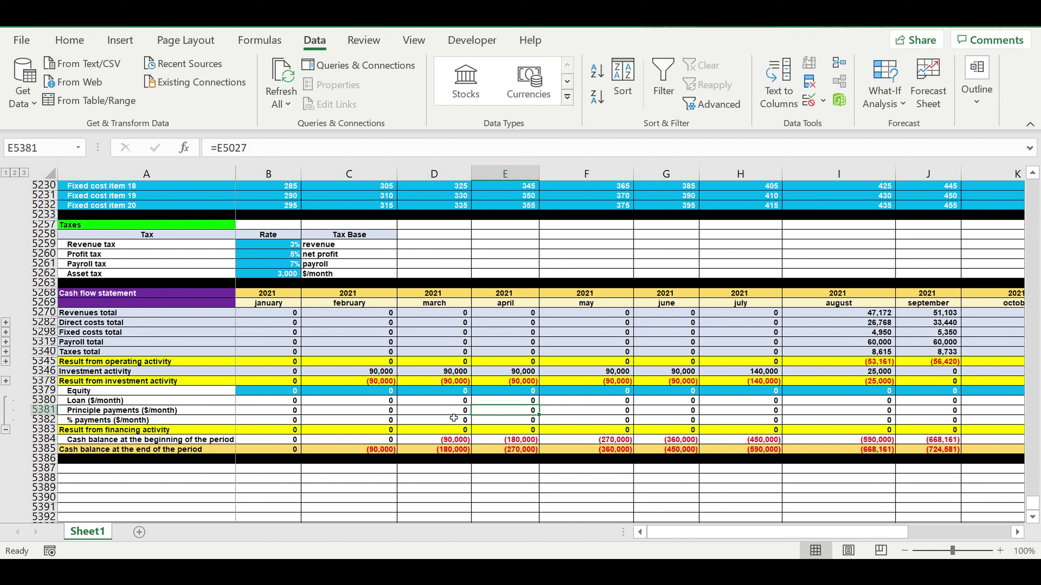
- Examine the end-of-period cash balance row of the cash flow statement month by month from February 2021 to June 2025
{"action": "left_click", "coordinate": [450, 409]}
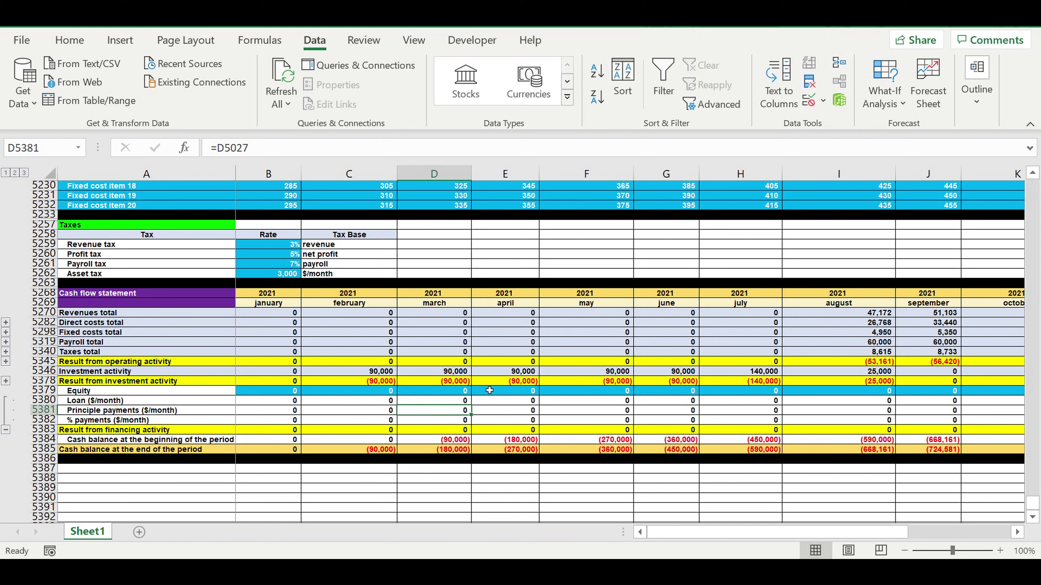
{"action": "scroll", "coordinate": [489, 391], "scroll_direction": "down", "scroll_amount": 2}
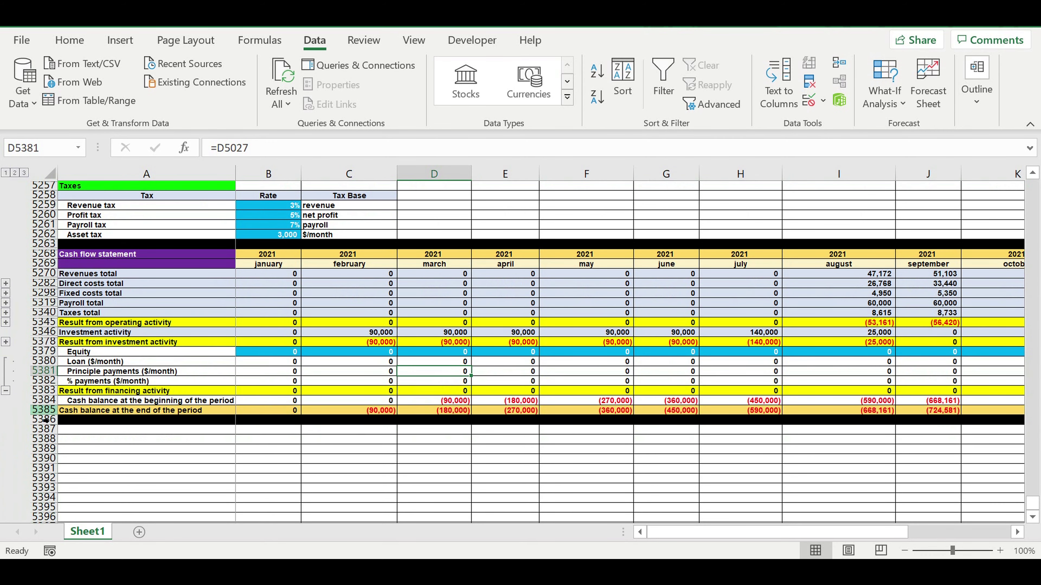
{"action": "left_click", "coordinate": [44, 410]}
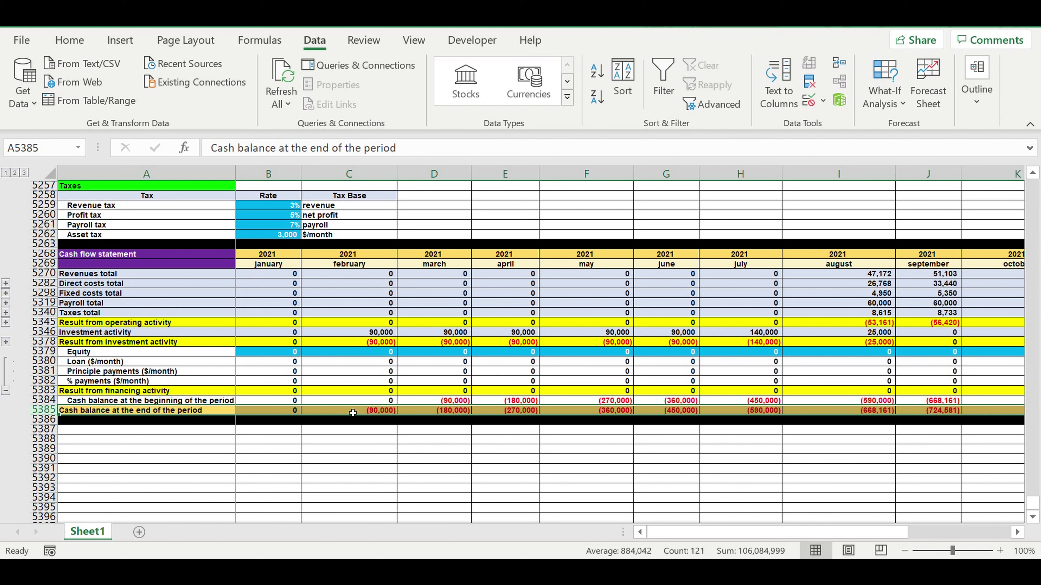
{"action": "left_click", "coordinate": [373, 411]}
{"action": "left_click", "coordinate": [447, 414]}
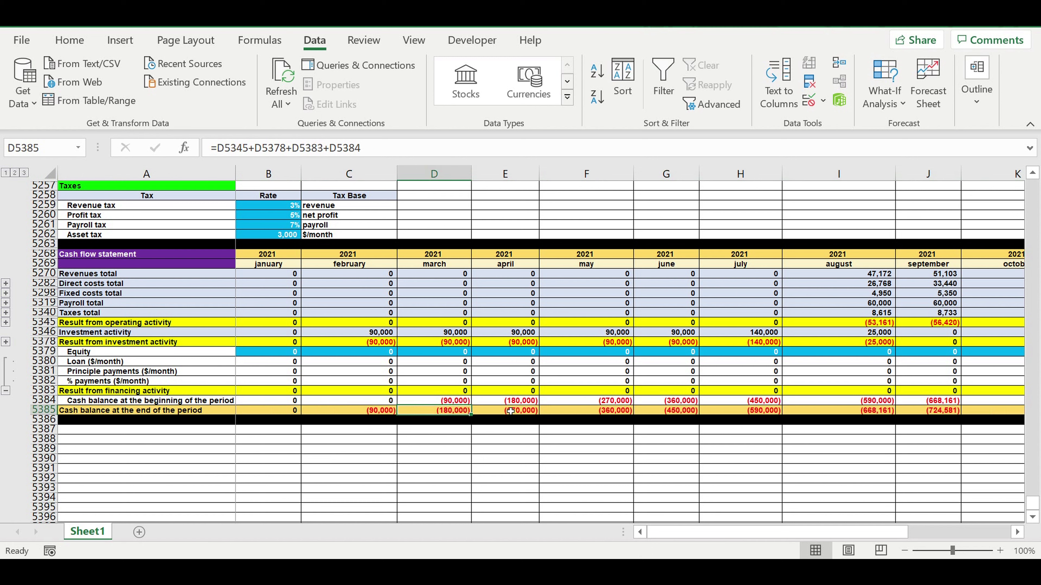
{"action": "left_click", "coordinate": [506, 412]}
{"action": "left_click", "coordinate": [609, 412]}
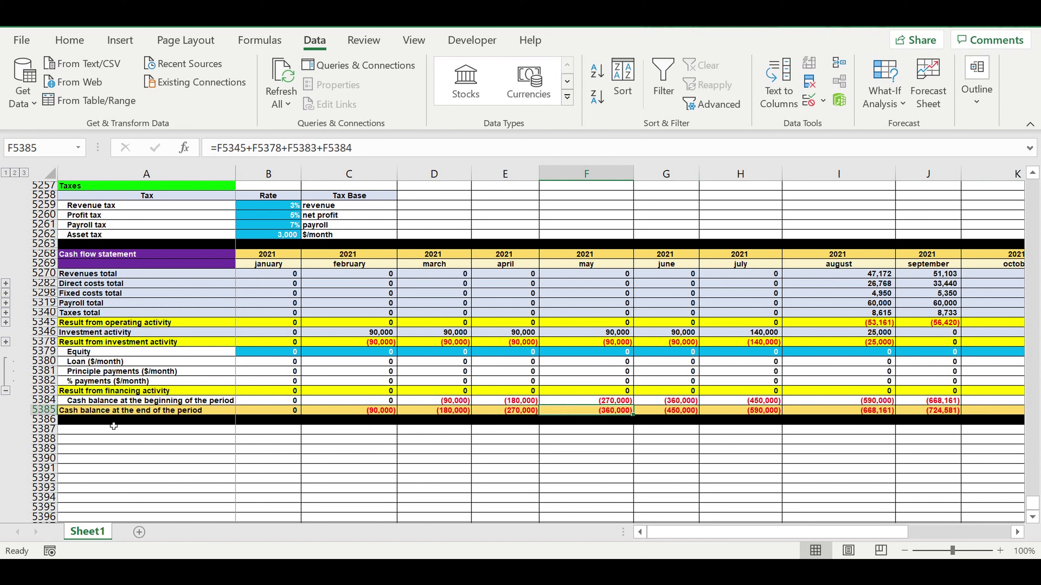
{"action": "left_click", "coordinate": [672, 412]}
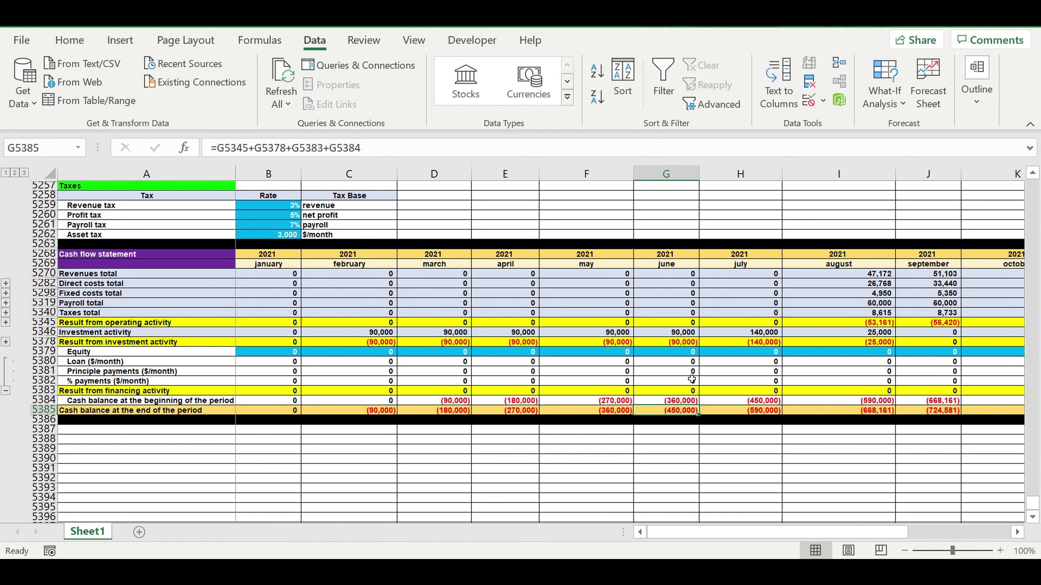
{"action": "left_click", "coordinate": [381, 413]}
{"action": "left_click_drag", "start_coordinate": [381, 413], "coordinate": [814, 415]}
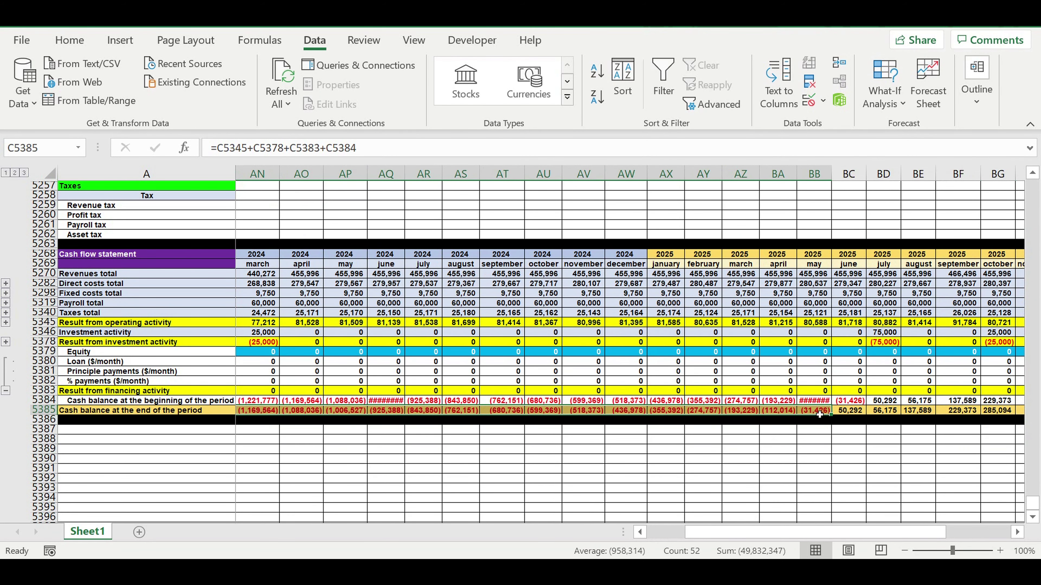
{"action": "left_click", "coordinate": [854, 414]}
{"action": "left_click", "coordinate": [777, 458]}
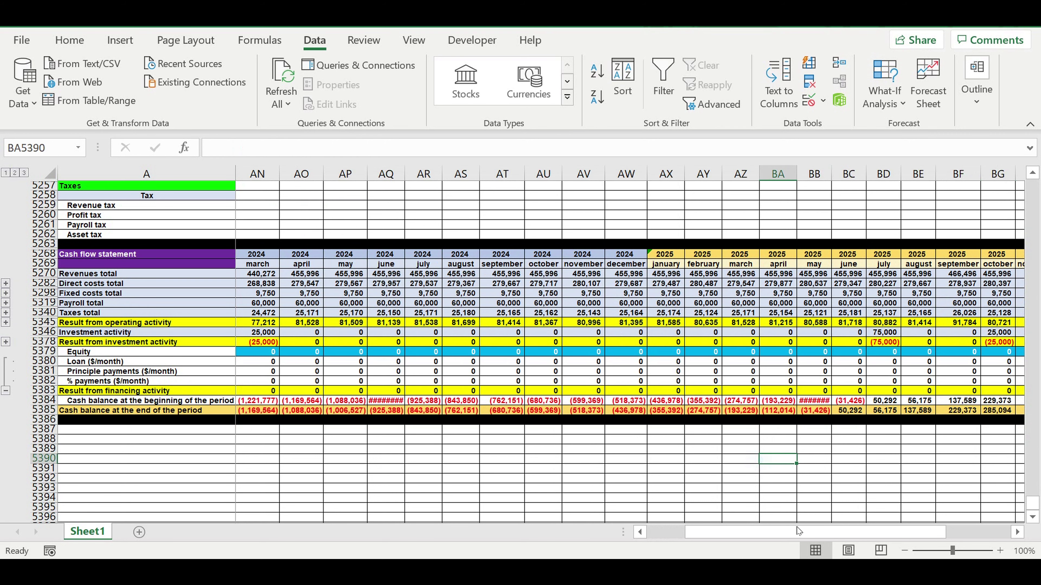
{"action": "left_click_drag", "start_coordinate": [766, 529], "coordinate": [691, 528]}
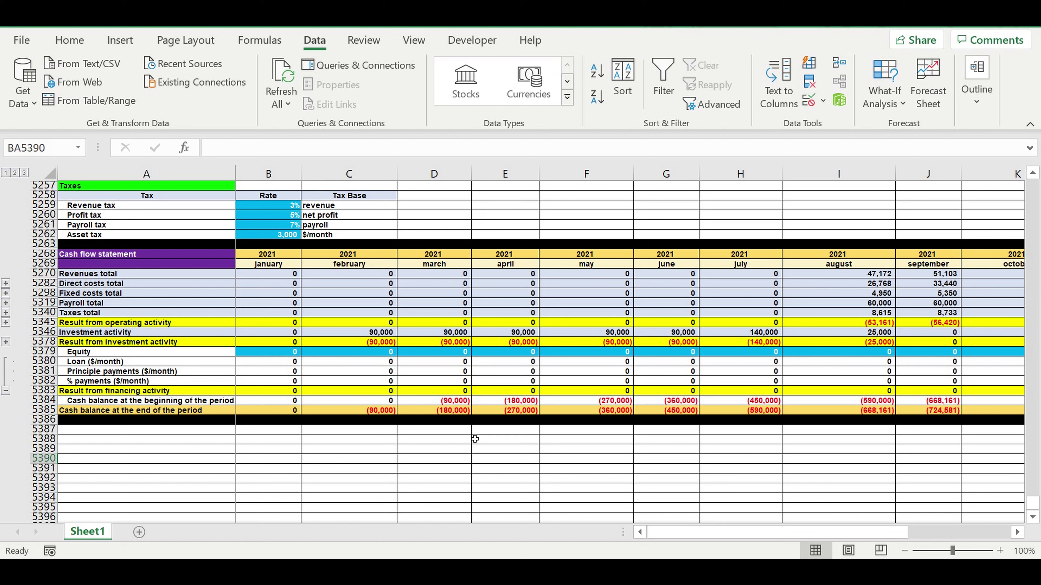
{"action": "left_click", "coordinate": [409, 451]}
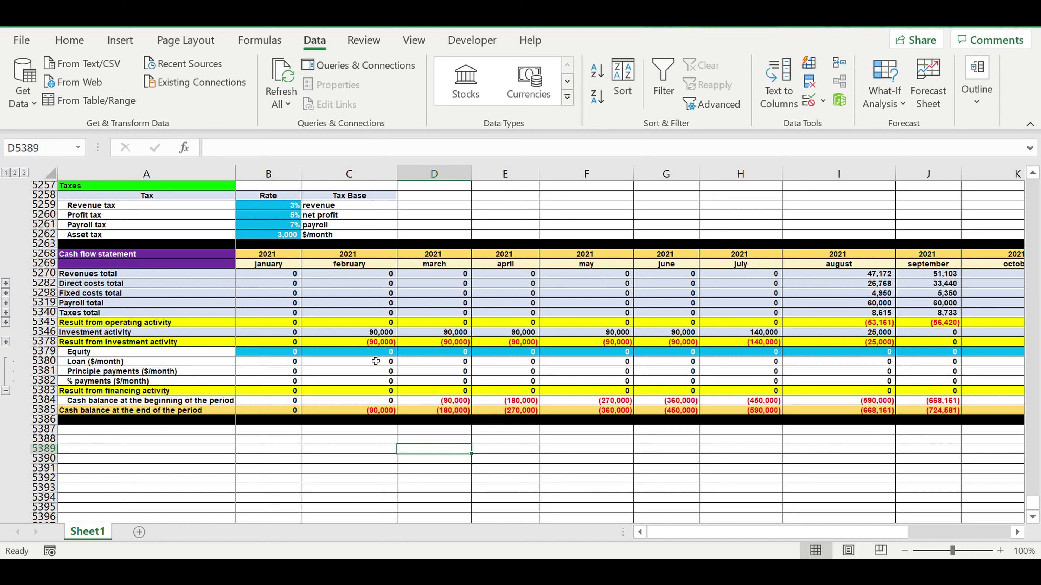
- Set the February 2021 equity in the cash flow statement to 90,000
{"action": "left_click", "coordinate": [358, 353]}
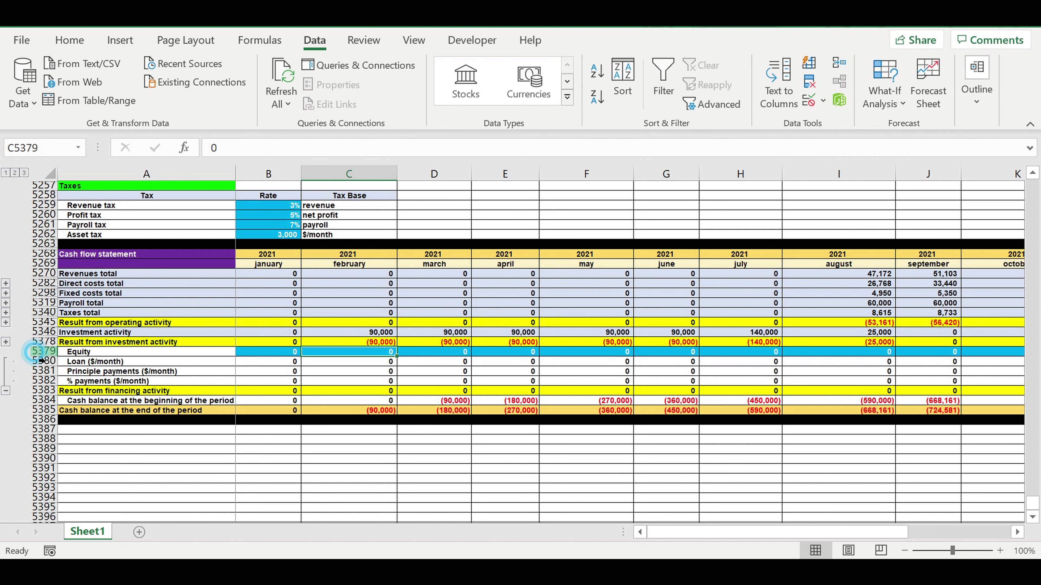
{"action": "left_click", "coordinate": [43, 351]}
{"action": "left_click", "coordinate": [382, 356]}
{"action": "type", "text": "90"}
{"action": "type", "text": "000"}
{"action": "key", "text": "Return"}
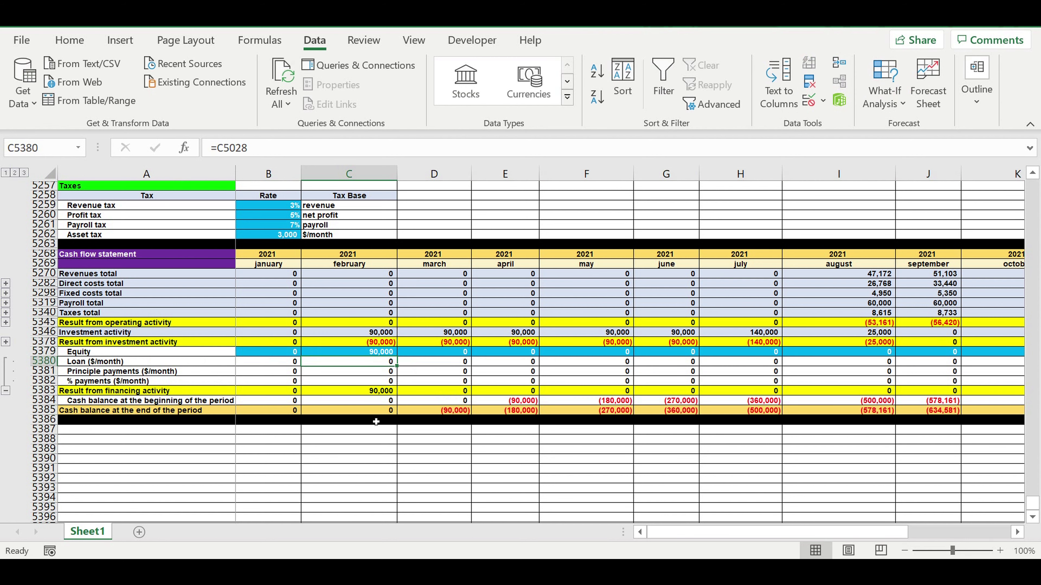
- Set the March 2021 equity to 90,000 and fill that value across April, May and June 2021
{"action": "left_click", "coordinate": [450, 412]}
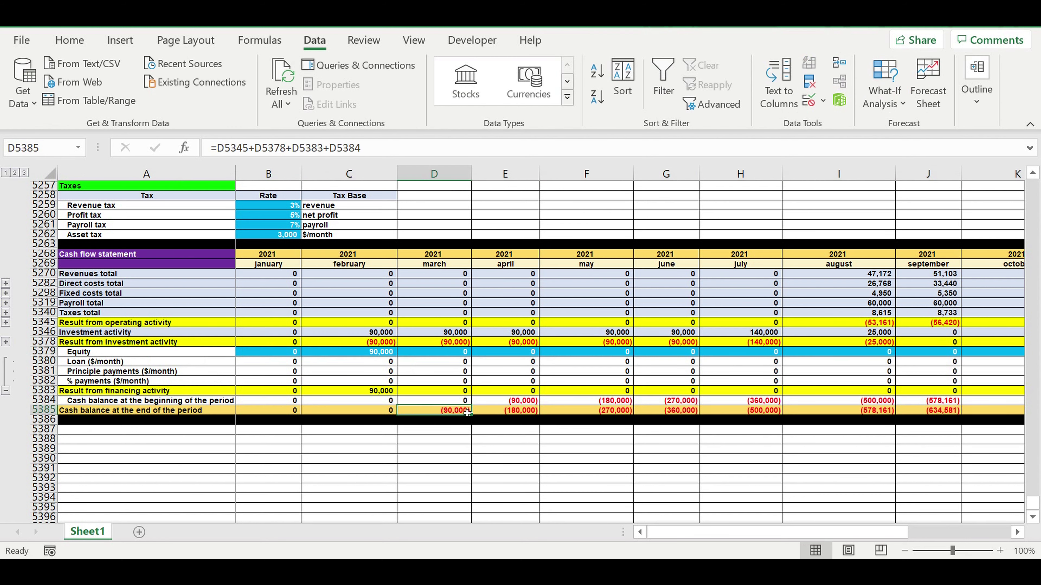
{"action": "left_click", "coordinate": [452, 355]}
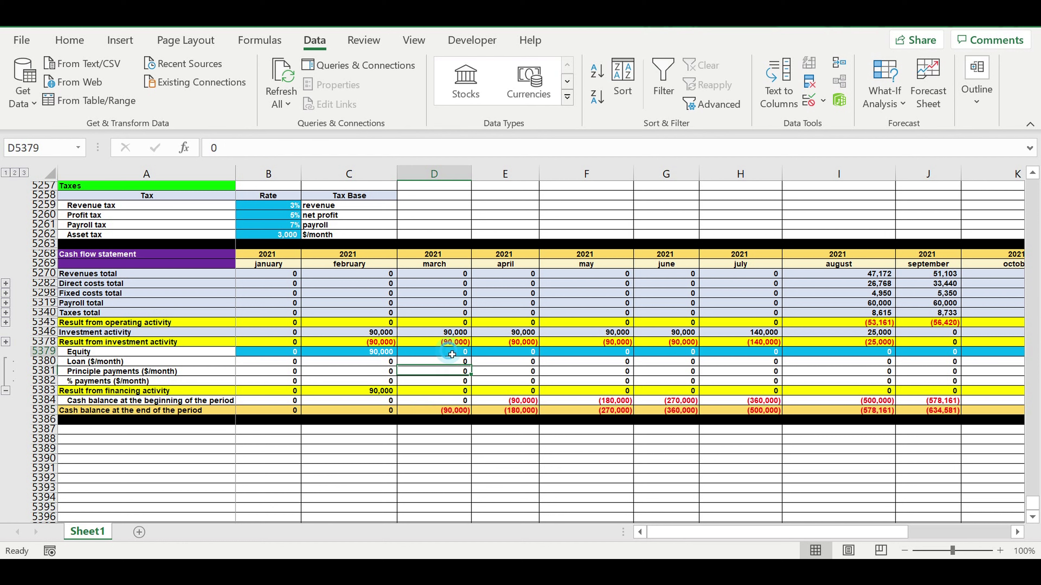
{"action": "type", "text": "90000"}
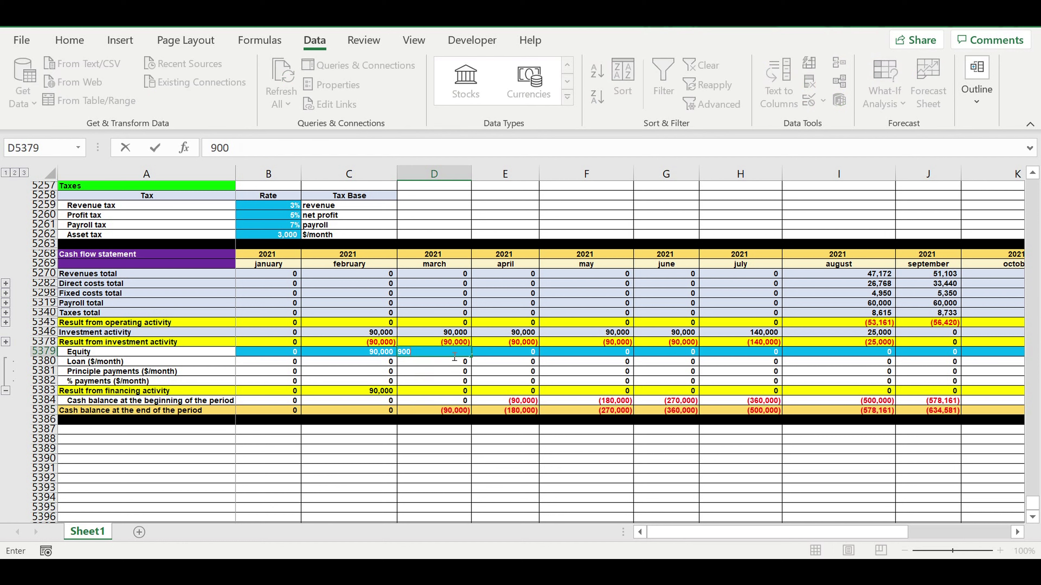
{"action": "key", "text": "Return"}
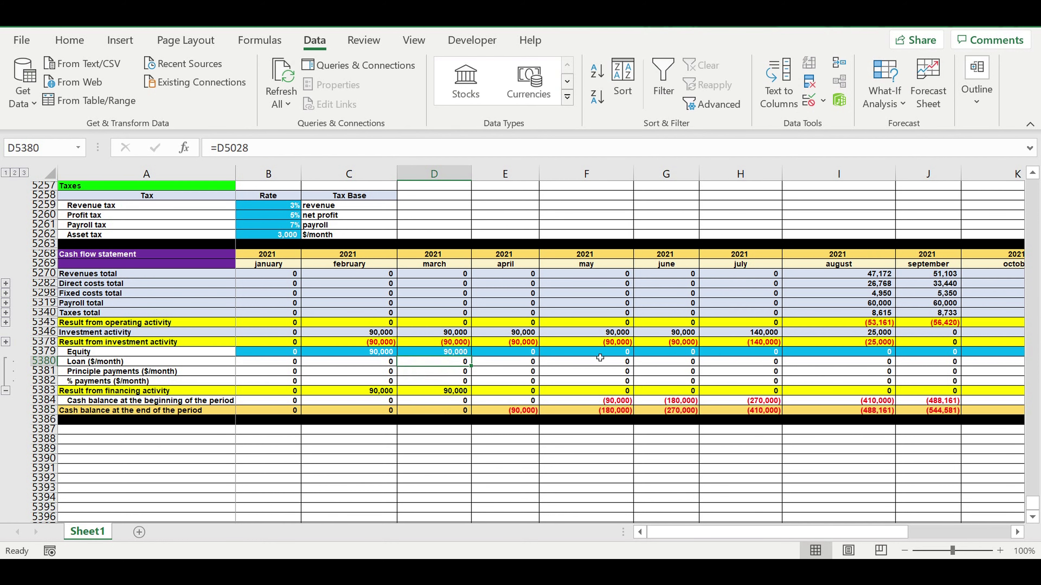
{"action": "left_click", "coordinate": [517, 354]}
{"action": "left_click", "coordinate": [454, 352]}
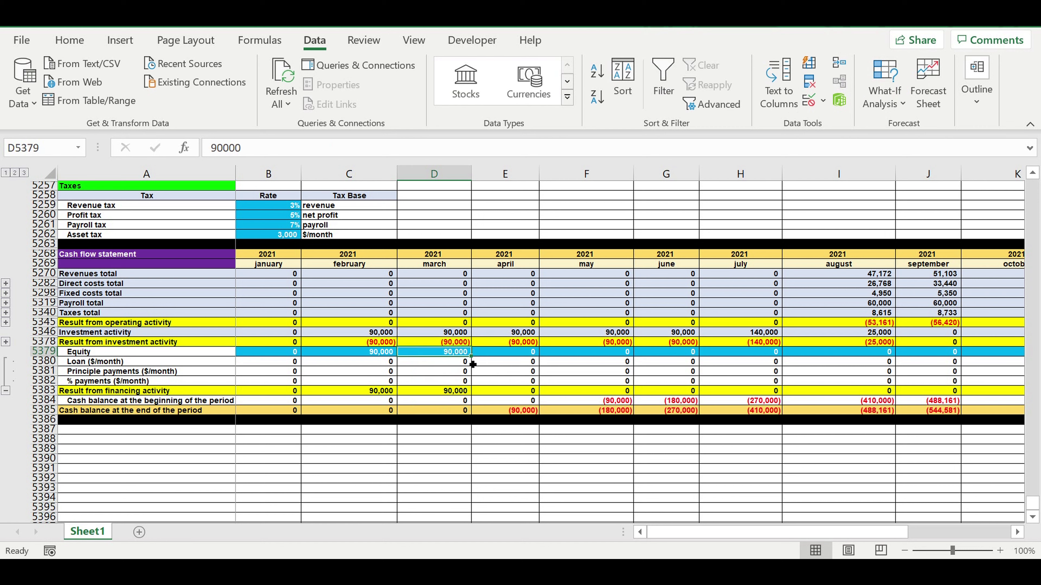
{"action": "left_click_drag", "start_coordinate": [475, 362], "coordinate": [693, 366]}
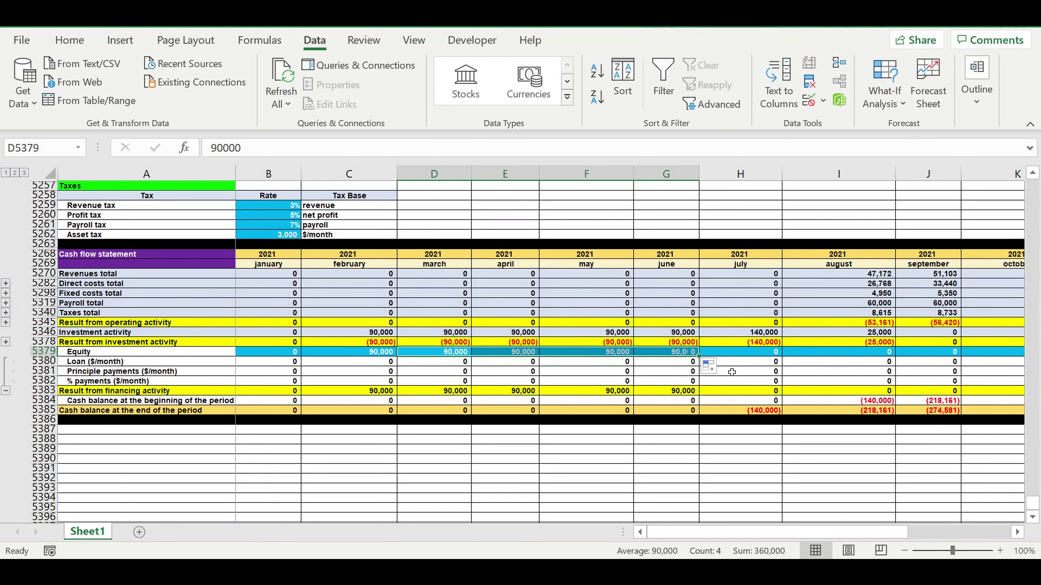
- Set the July 2021 equity in the cash flow statement to 140,000
{"action": "left_click", "coordinate": [765, 359]}
{"action": "type", "text": "14"}
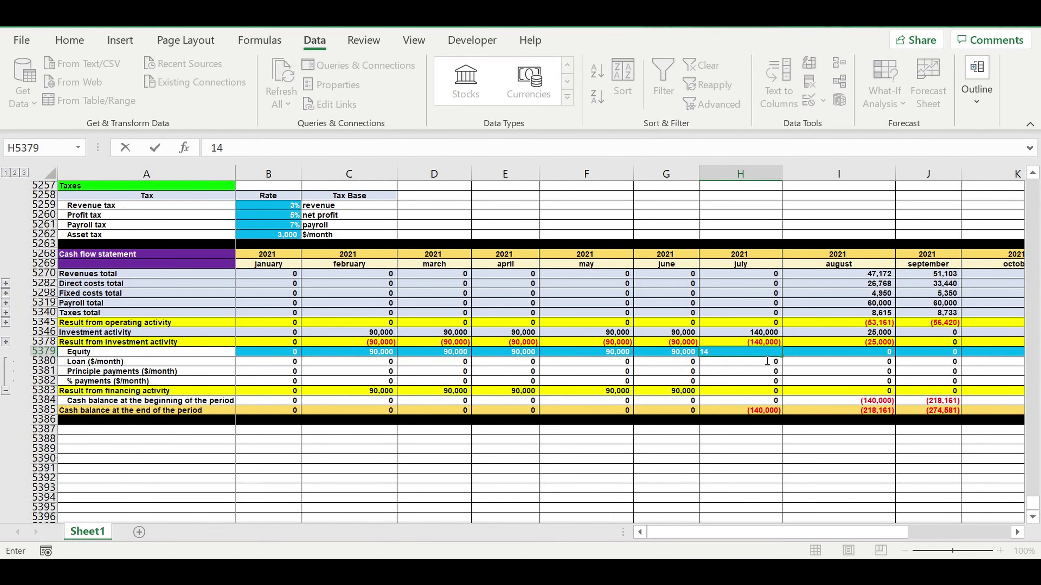
{"action": "key", "text": "Return"}
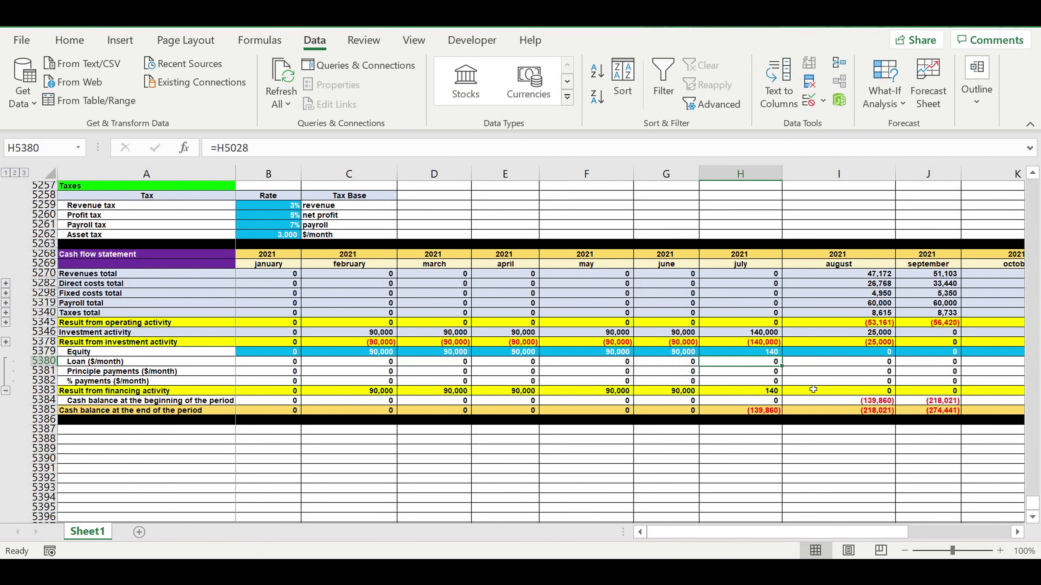
{"action": "left_click", "coordinate": [774, 358]}
{"action": "left_click", "coordinate": [270, 156]}
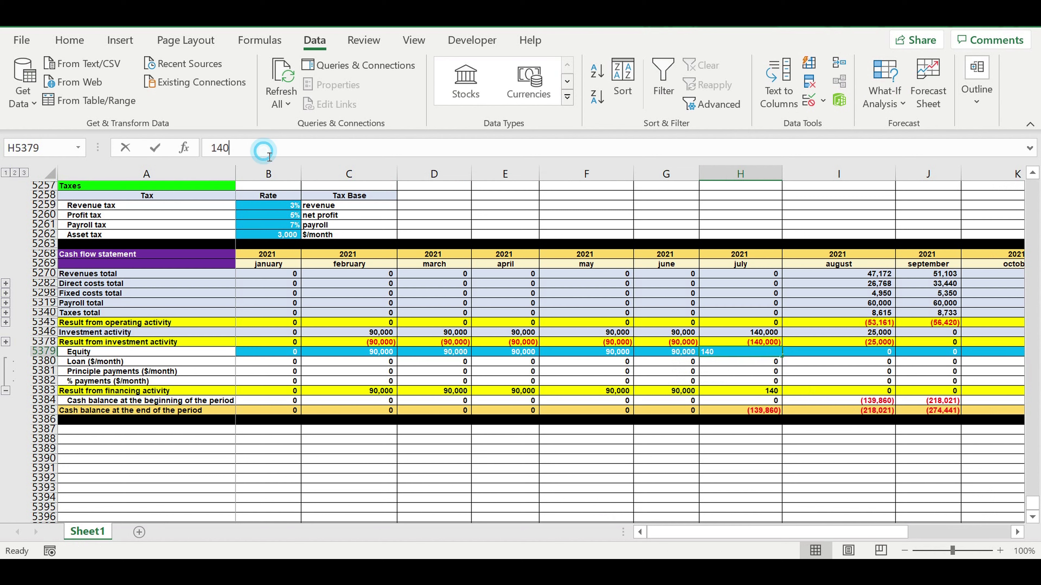
{"action": "type", "text": "000"}
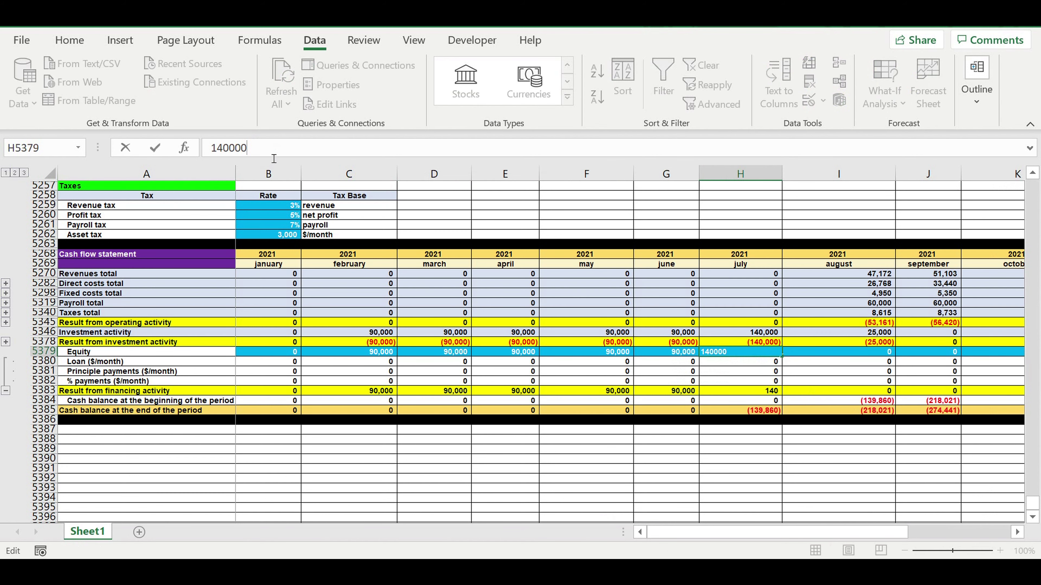
{"action": "key", "text": "Return"}
{"action": "left_click", "coordinate": [702, 471]}
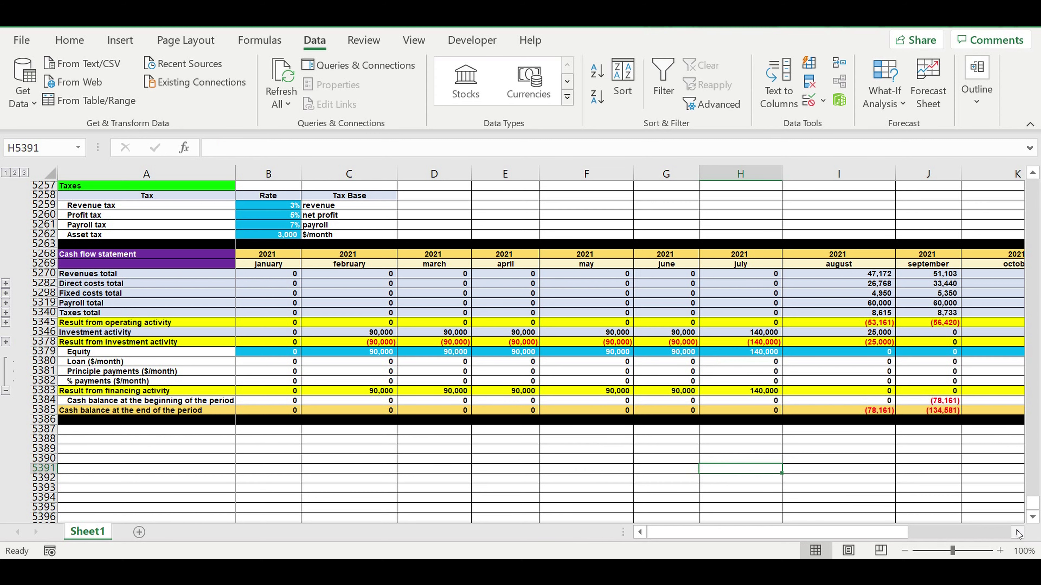
- Examine the end-of-period cash balances from August 2021 through October 2022 to judge the equity needed in August 2021
{"action": "left_click", "coordinate": [1018, 533]}
{"action": "left_click", "coordinate": [1018, 533]}
{"action": "left_click", "coordinate": [1019, 533]}
{"action": "left_click", "coordinate": [1018, 533]}
{"action": "left_click", "coordinate": [1019, 533]}
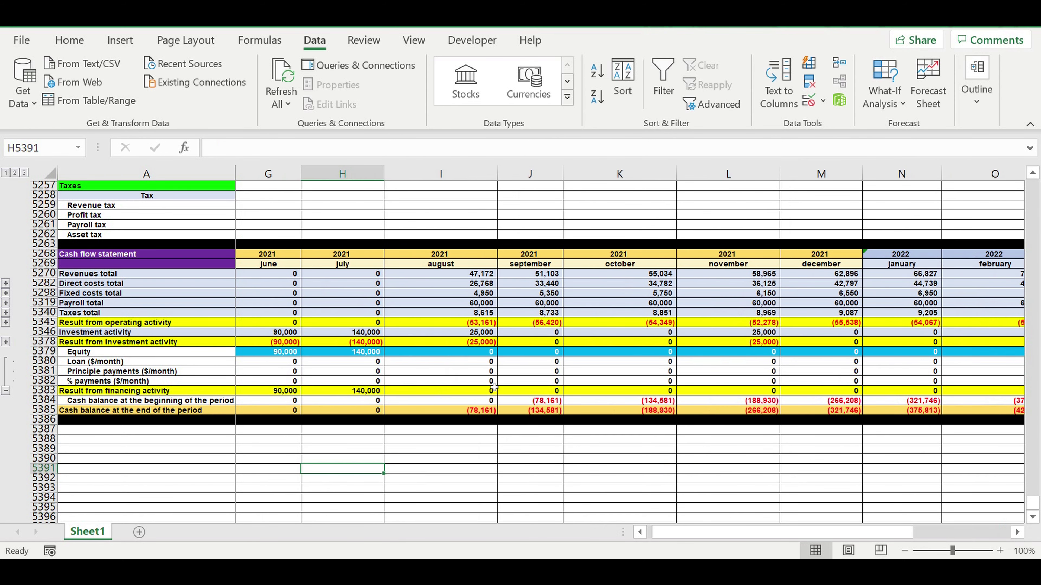
{"action": "left_click", "coordinate": [458, 354]}
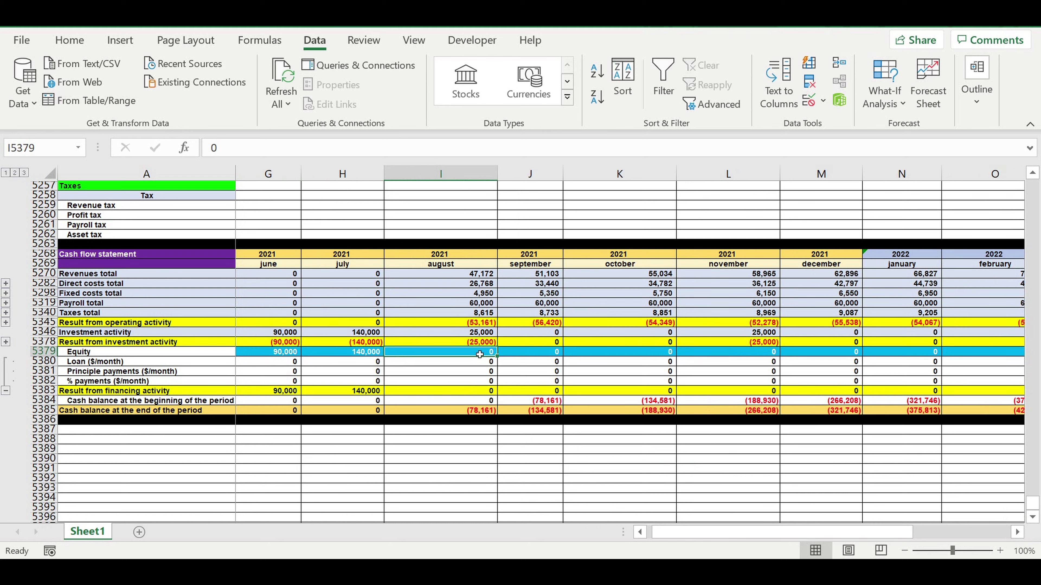
{"action": "left_click_drag", "start_coordinate": [477, 413], "coordinate": [919, 422]}
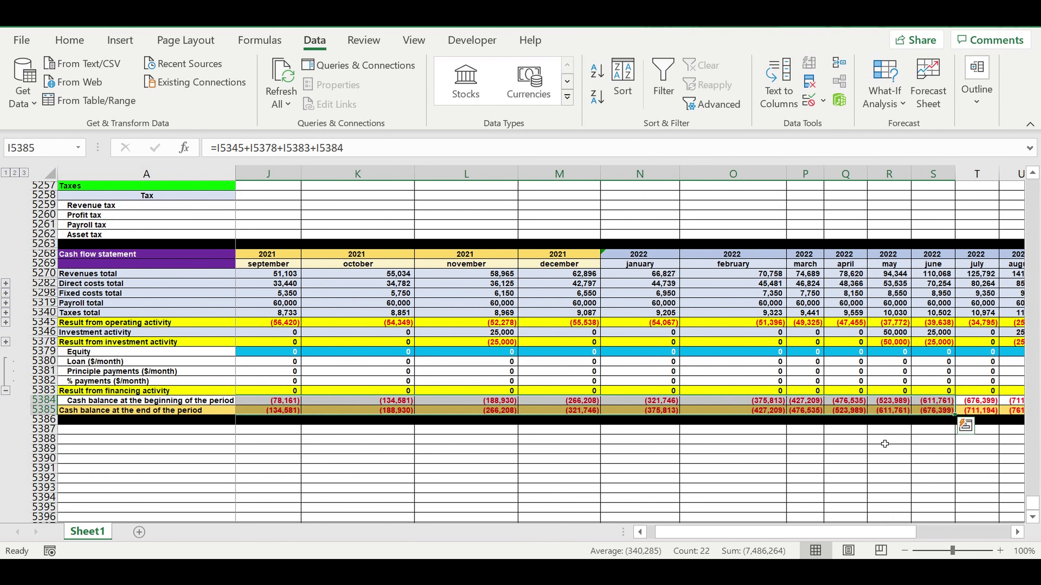
{"action": "left_click", "coordinate": [889, 439]}
{"action": "left_click", "coordinate": [980, 414]}
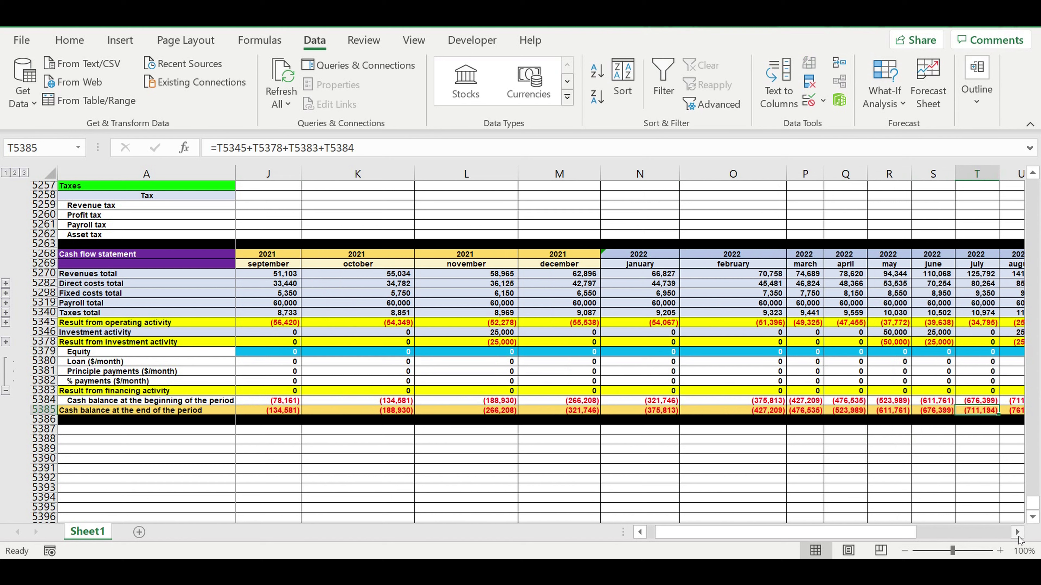
{"action": "left_click", "coordinate": [1017, 532]}
{"action": "left_click", "coordinate": [1017, 532]}
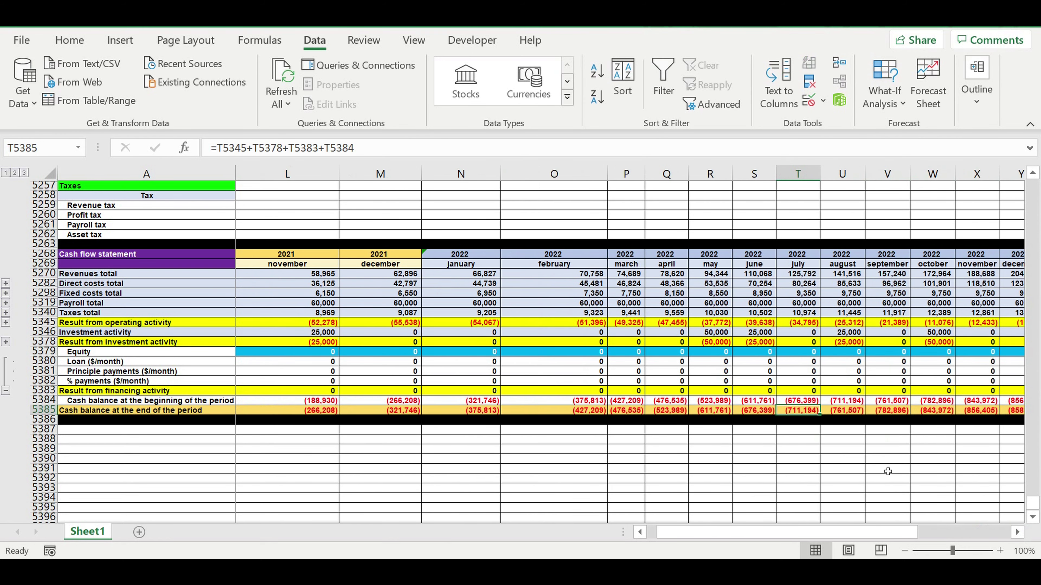
{"action": "left_click", "coordinate": [933, 412]}
{"action": "left_click_drag", "start_coordinate": [773, 533], "coordinate": [723, 531]}
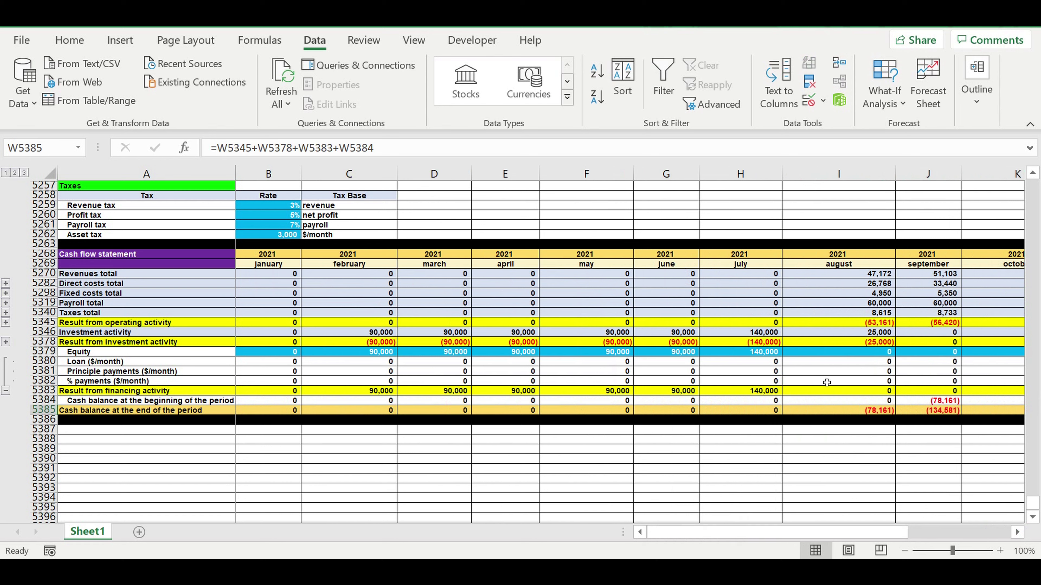
- Set the August 2021 equity in the cash flow statement to 800,000
{"action": "left_click", "coordinate": [865, 352]}
{"action": "type", "text": "800000"}
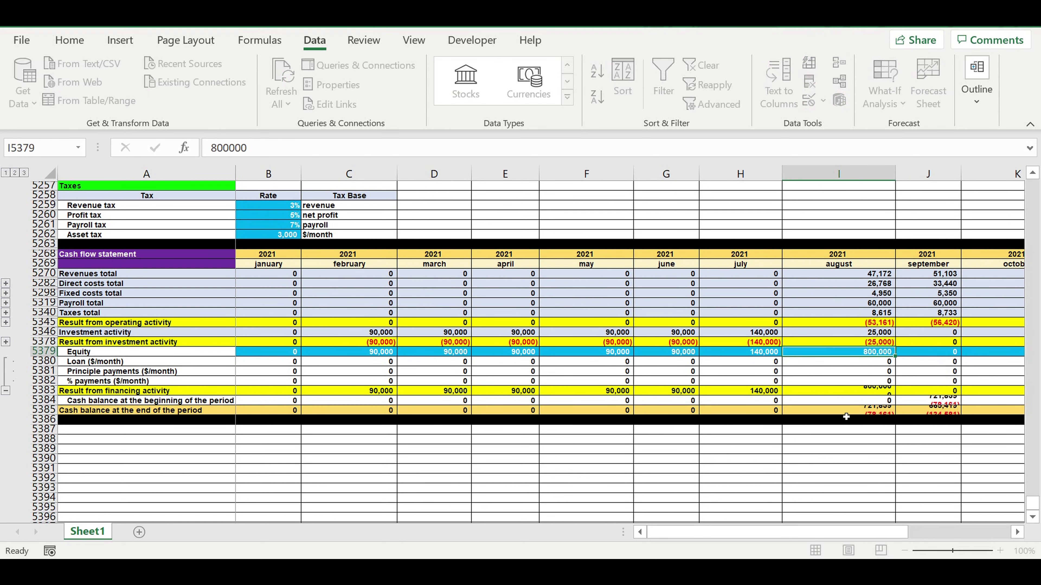
{"action": "key", "text": "Return"}
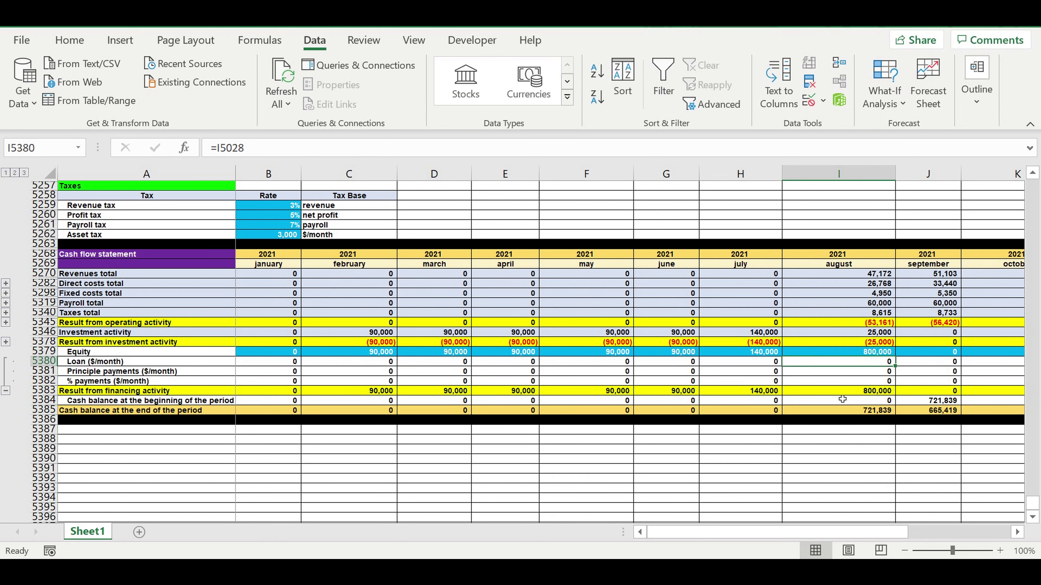
{"action": "key", "text": "Down"}
{"action": "key", "text": "Down"}
{"action": "key", "text": "Down"}
{"action": "left_click", "coordinate": [867, 352]}
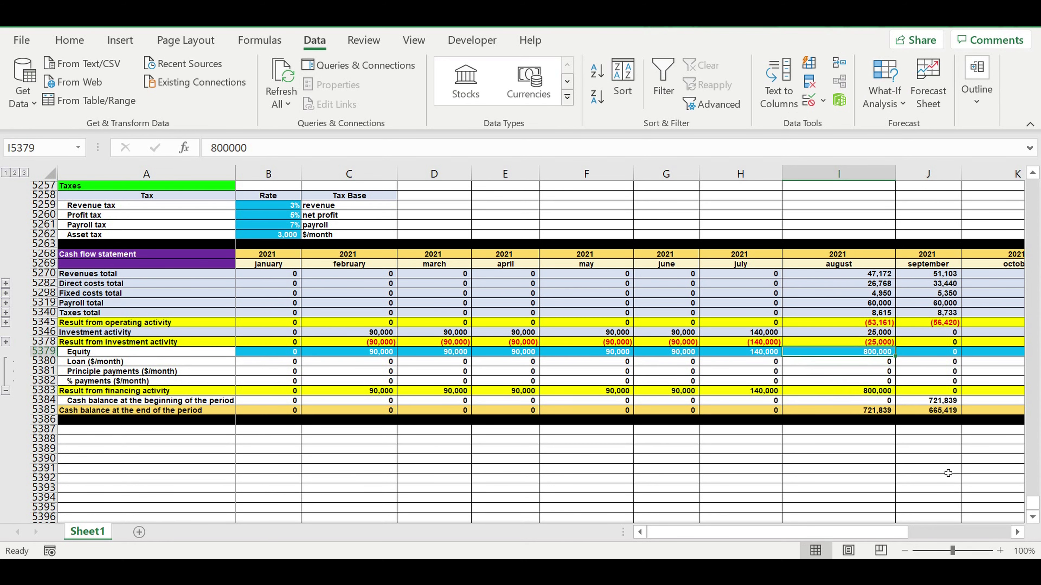
- Select the end-of-period cash balances from October 2022 through October 2023 and examine them
{"action": "left_click_drag", "start_coordinate": [1016, 533], "coordinate": [1015, 533]}
{"action": "left_click", "coordinate": [791, 412]}
{"action": "left_click", "coordinate": [840, 412]}
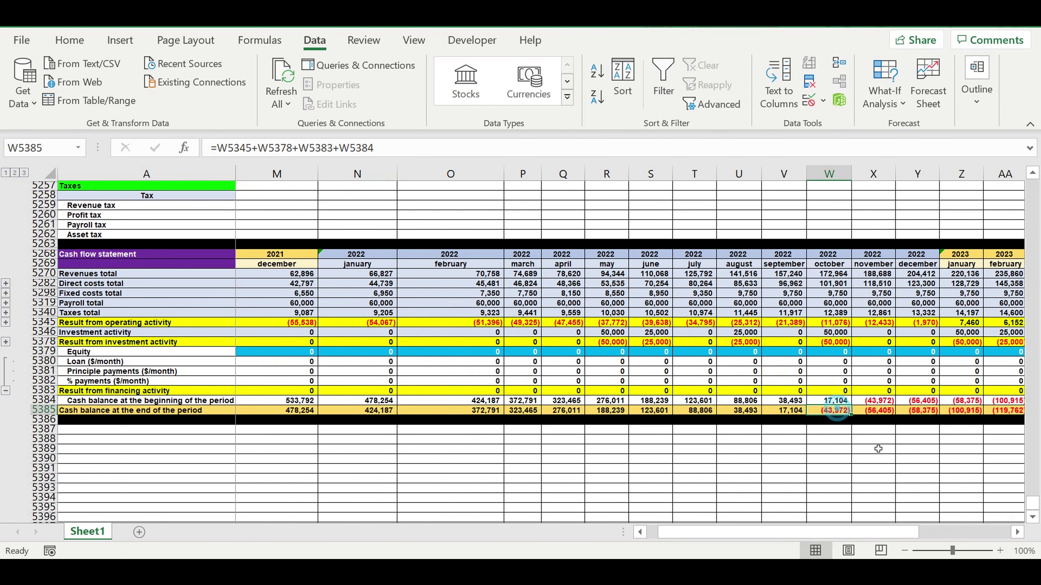
{"action": "left_click_drag", "start_coordinate": [1015, 534], "coordinate": [1015, 534]}
{"action": "left_click_drag", "start_coordinate": [489, 413], "coordinate": [666, 416]}
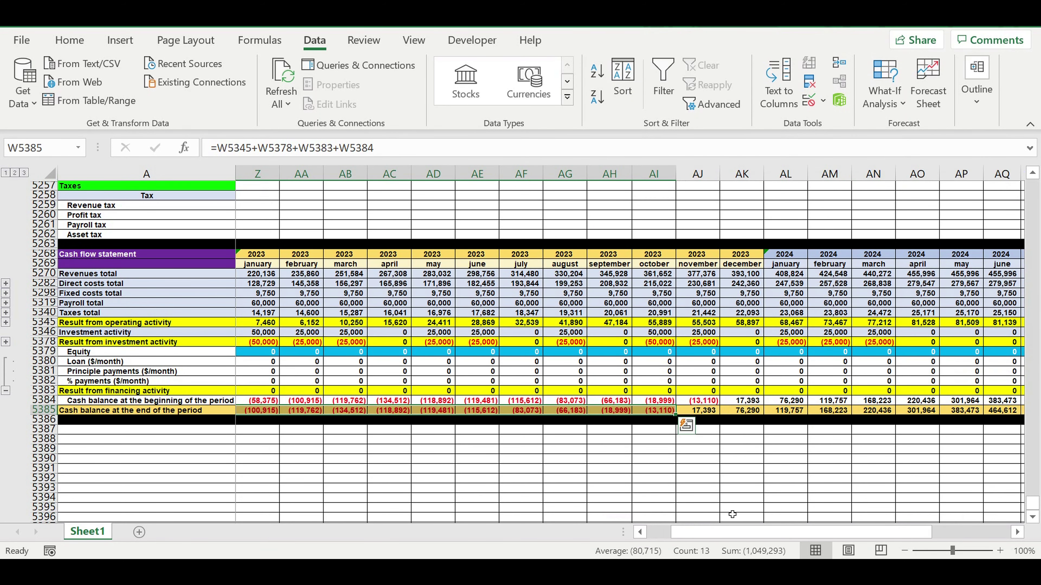
{"action": "mouse_move", "coordinate": [726, 532]}
{"action": "left_mouse_down"}
{"action": "mouse_move", "coordinate": [701, 531]}
{"action": "mouse_move", "coordinate": [710, 533]}
{"action": "left_mouse_up"}
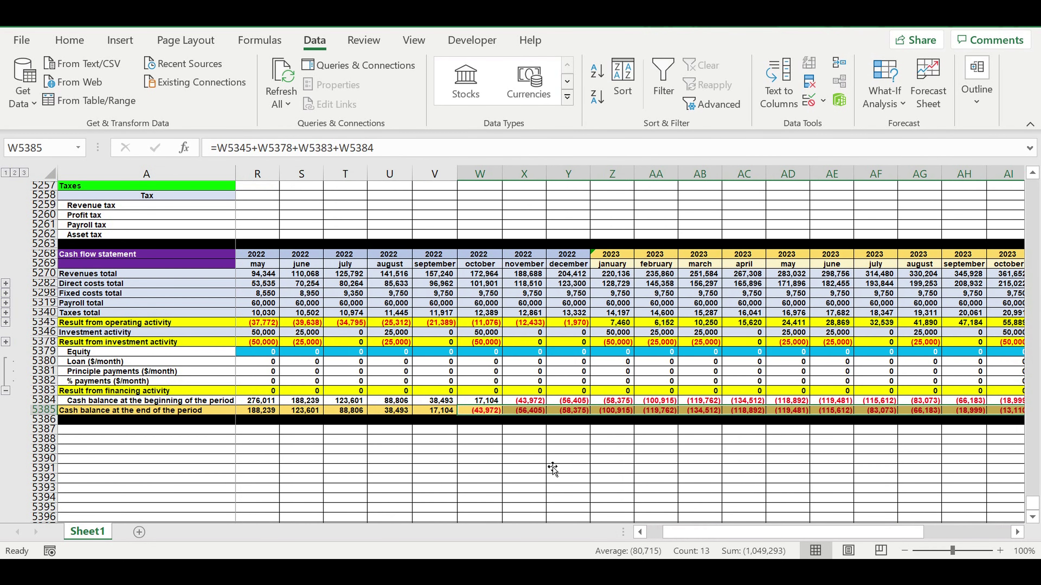
- Set the October 2022 equity in the cash flow statement to 100,000
{"action": "left_click", "coordinate": [557, 459]}
{"action": "left_click", "coordinate": [490, 356]}
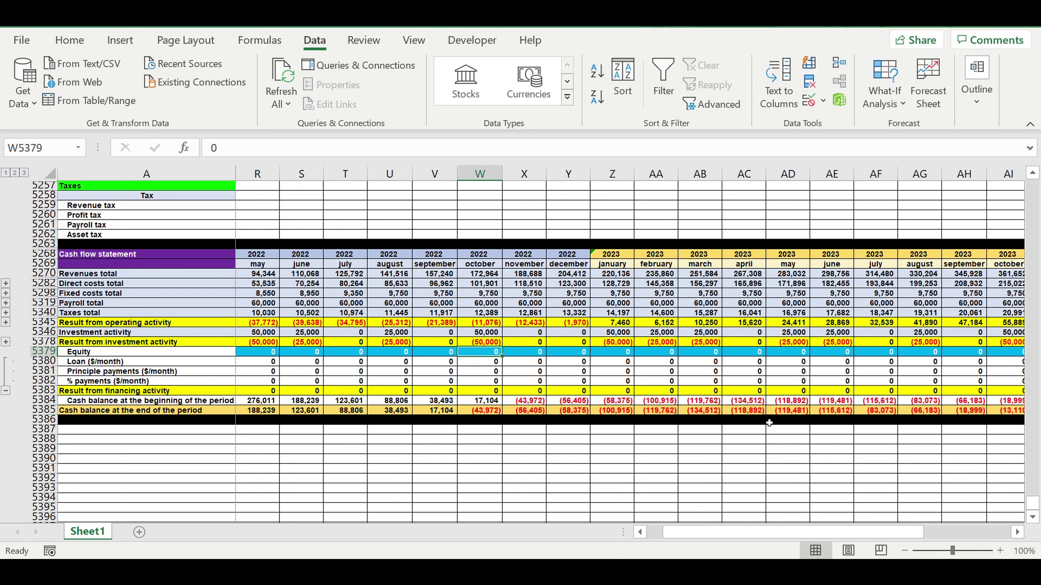
{"action": "type", "text": "10000"}
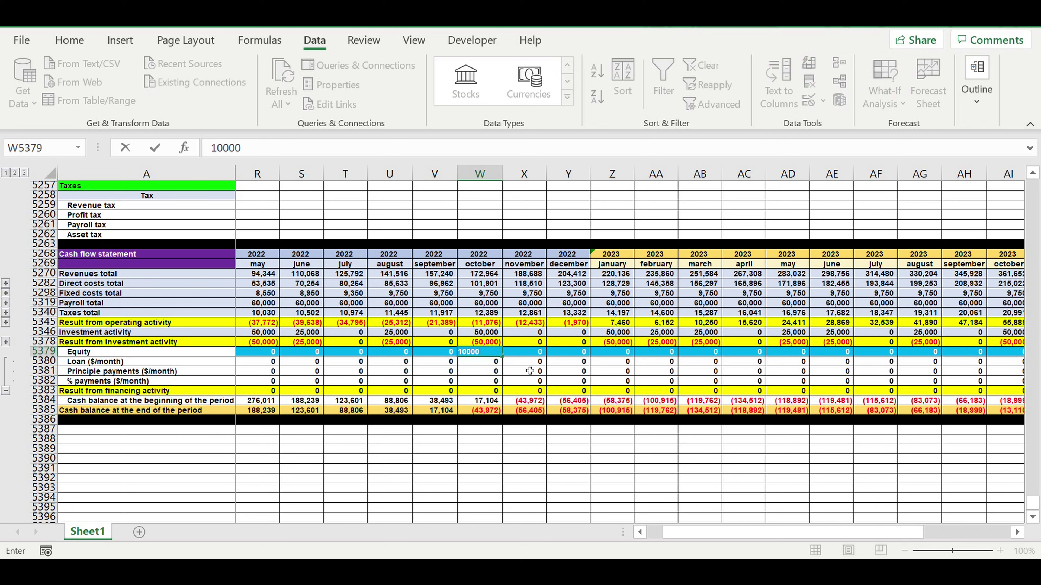
{"action": "key", "text": "Return"}
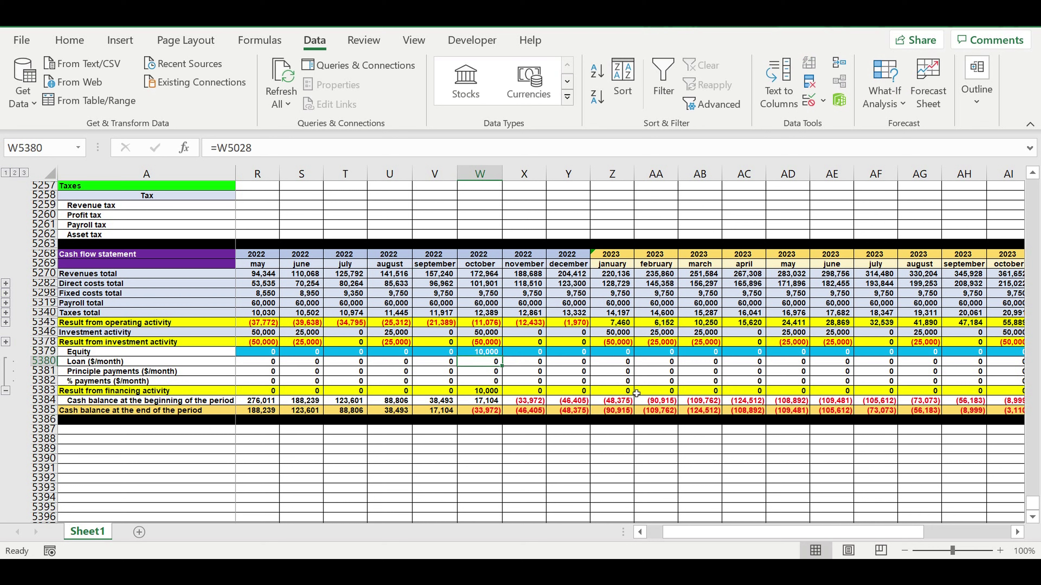
{"action": "key", "text": "Up"}
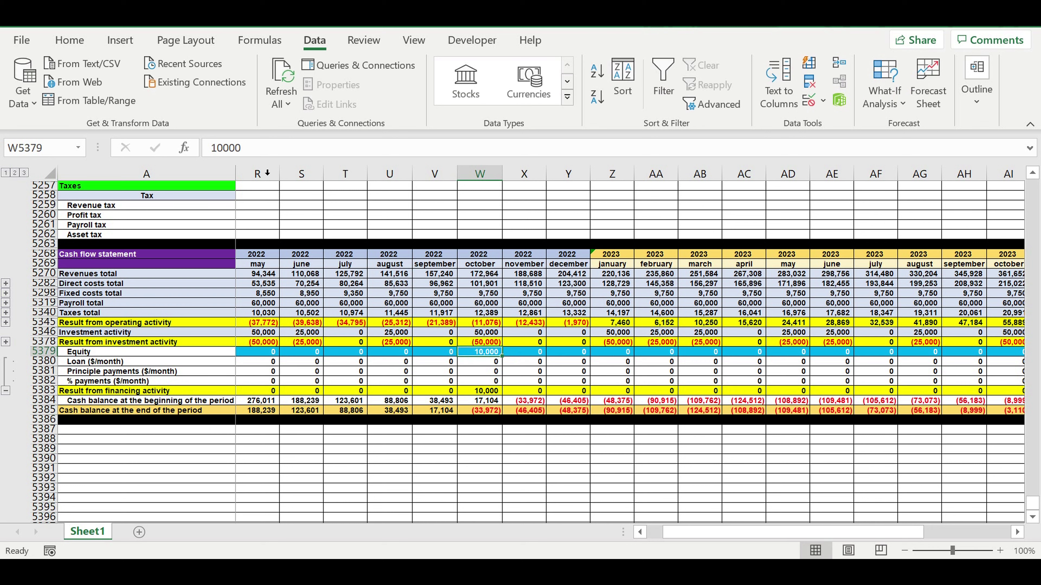
{"action": "left_click", "coordinate": [254, 151]}
{"action": "type", "text": "0"}
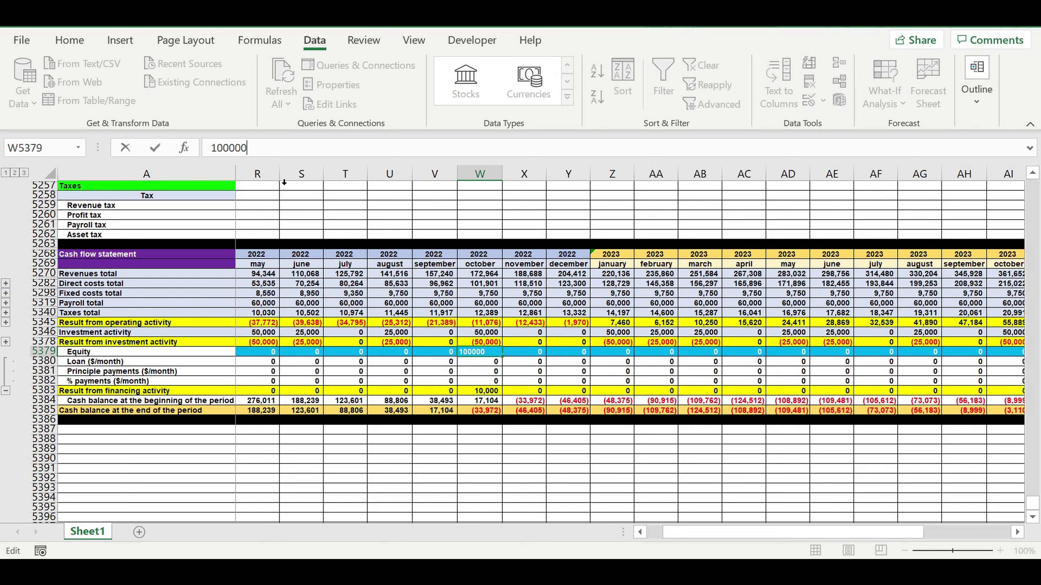
{"action": "key", "text": "Return"}
{"action": "left_click", "coordinate": [682, 439]}
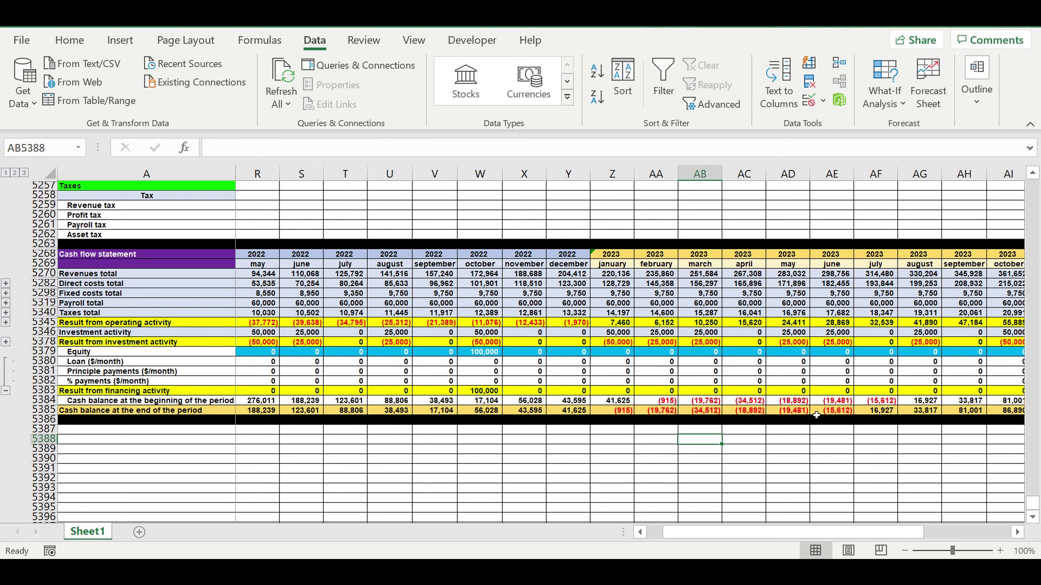
- Set the January 2023 equity to 19,500 and check the end-of-period cash balances from May 2023 onward
{"action": "left_click", "coordinate": [802, 411]}
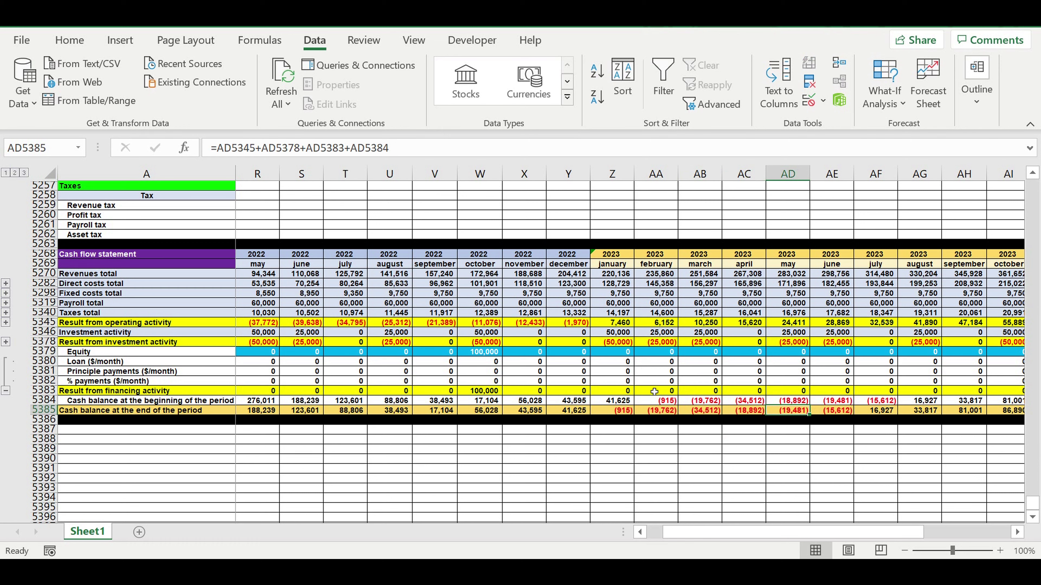
{"action": "left_click", "coordinate": [615, 353]}
{"action": "type", "text": "195"}
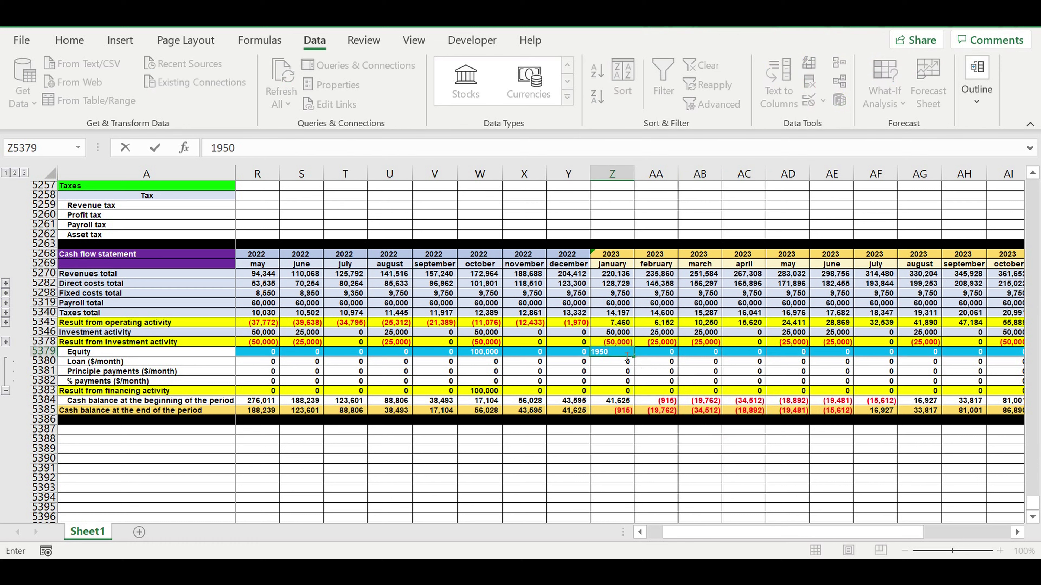
{"action": "key", "text": "Return"}
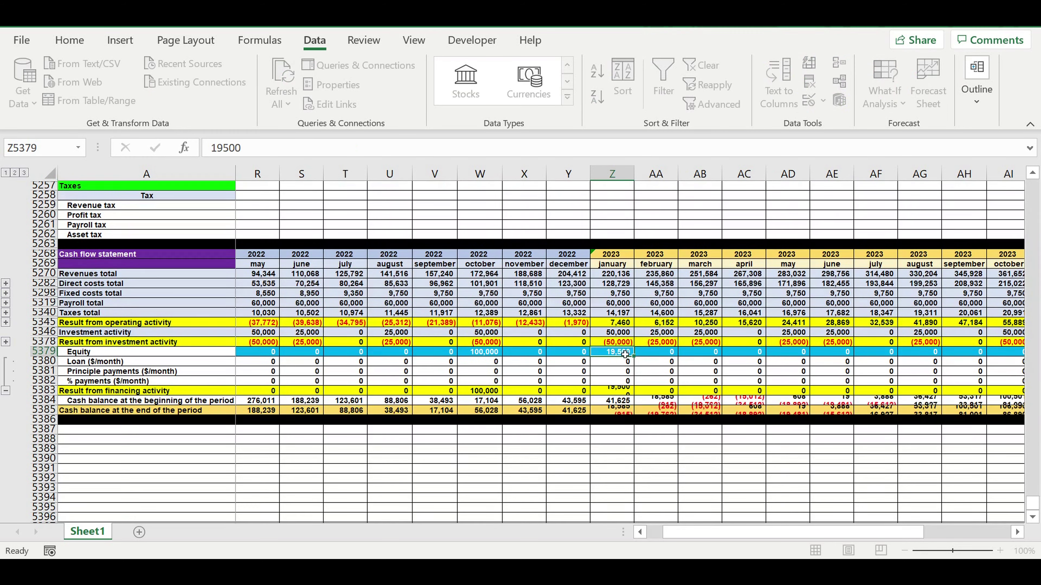
{"action": "left_click", "coordinate": [803, 412]}
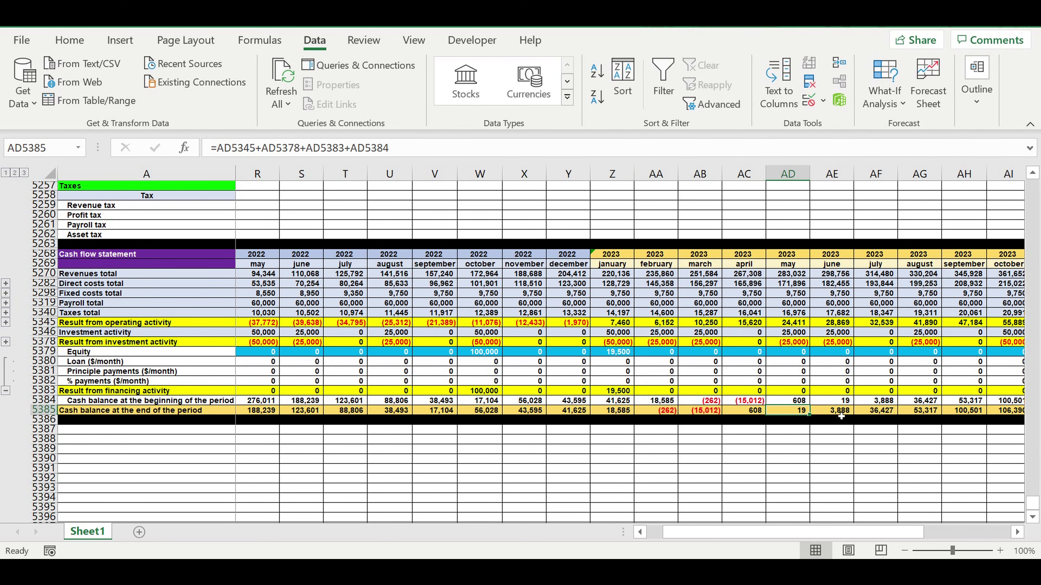
{"action": "left_click_drag", "start_coordinate": [838, 413], "coordinate": [922, 405]}
- Total the monthly equity from January 2021 through December 2030 in the empty cell after December 2030
{"action": "left_click_drag", "start_coordinate": [773, 537], "coordinate": [738, 535]}
{"action": "left_click", "coordinate": [965, 354]}
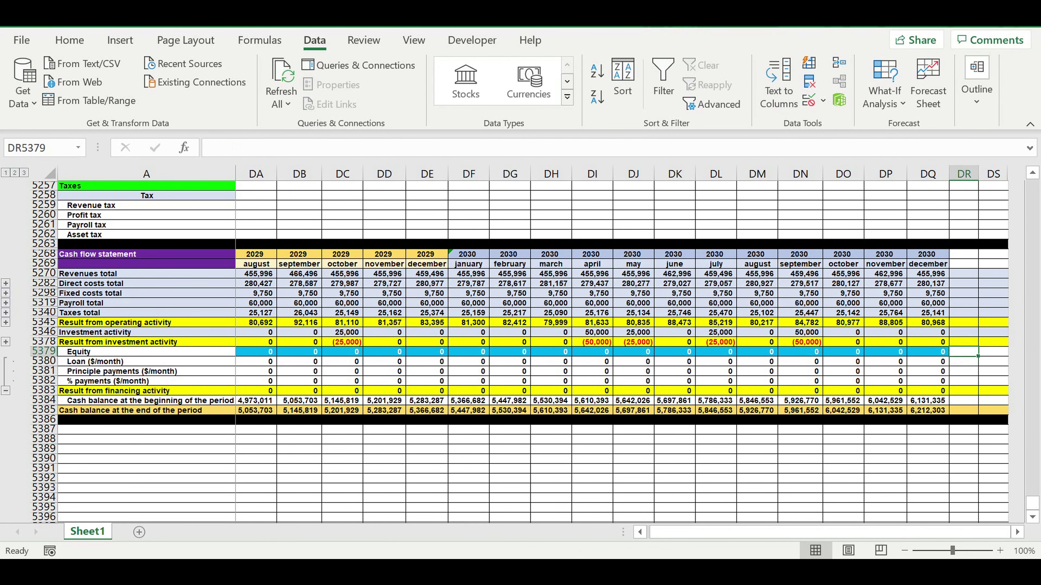
{"action": "left_click", "coordinate": [69, 40]}
{"action": "left_click", "coordinate": [842, 63]}
{"action": "left_click_drag", "start_coordinate": [670, 534], "coordinate": [654, 535]}
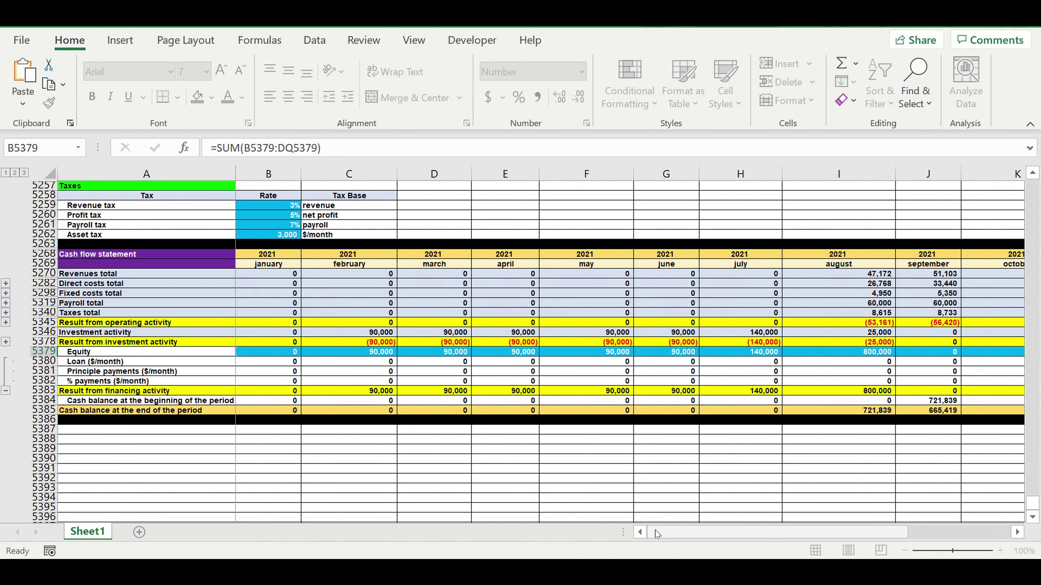
{"action": "key", "text": "Return"}
{"action": "left_click", "coordinate": [975, 352]}
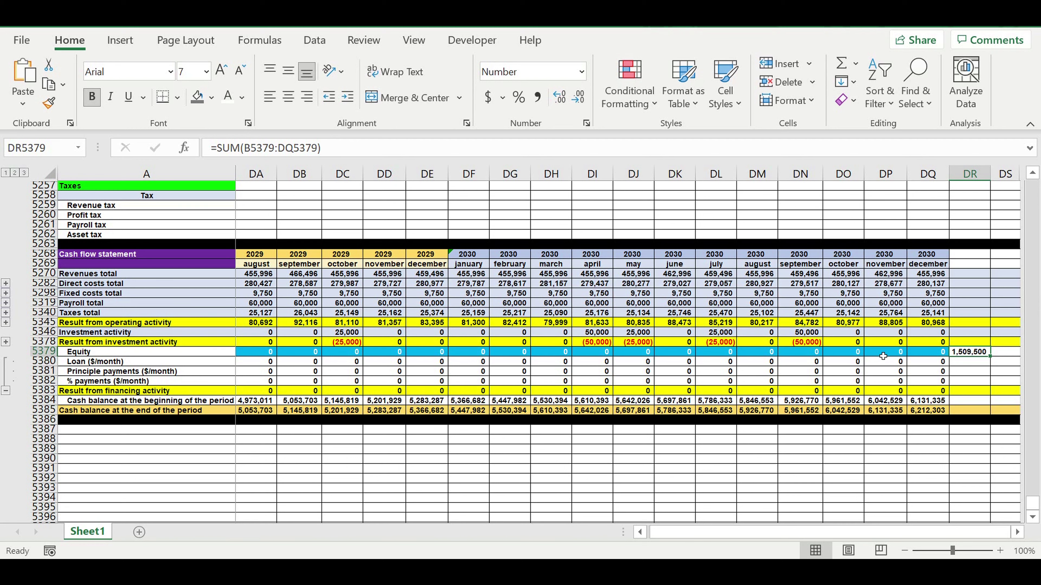
- Reset the equity row to 0 by filling the December 2030 value back through January 2021
{"action": "left_click", "coordinate": [899, 355]}
{"action": "left_click_drag", "start_coordinate": [899, 355], "coordinate": [329, 366]}
{"action": "left_click", "coordinate": [379, 458]}
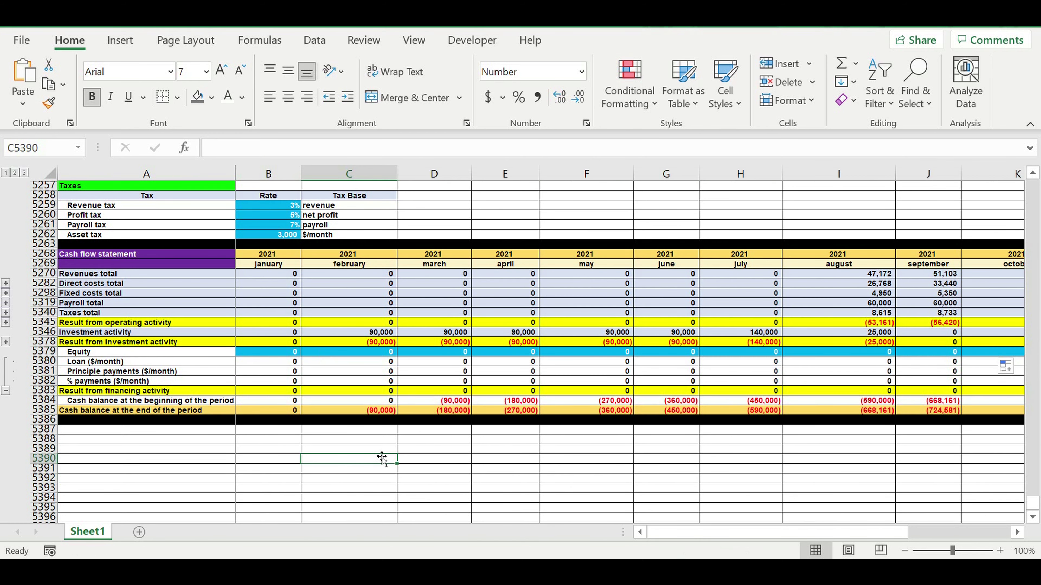
- Set the Amount ($) in the Loan parameters to 600,000
{"action": "left_click", "coordinate": [366, 354]}
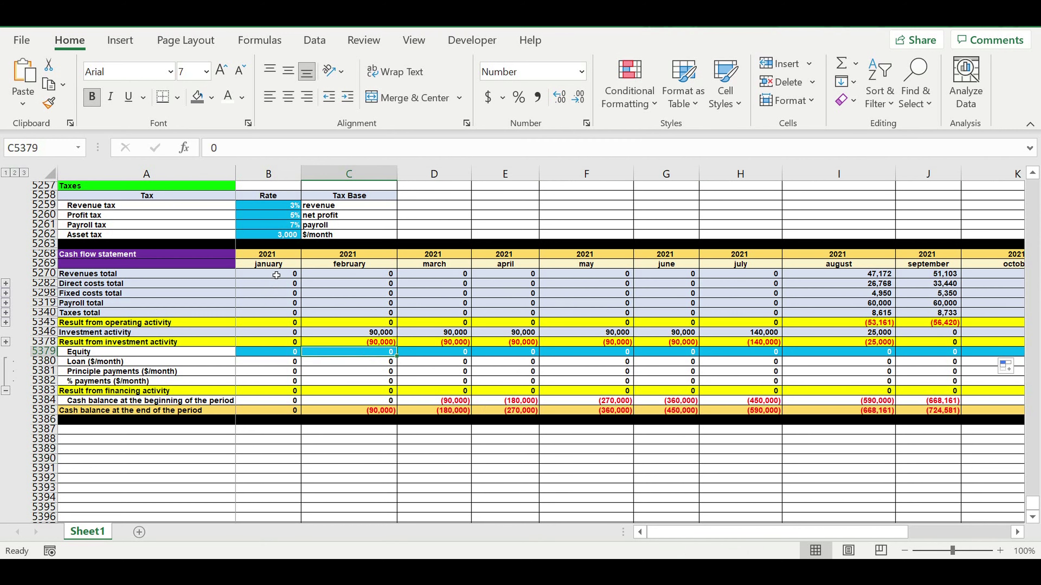
{"action": "scroll", "coordinate": [276, 274], "scroll_direction": "up", "scroll_amount": 3}
{"action": "scroll", "coordinate": [277, 275], "scroll_direction": "up", "scroll_amount": 2}
{"action": "scroll", "coordinate": [276, 274], "scroll_direction": "down", "scroll_amount": 2}
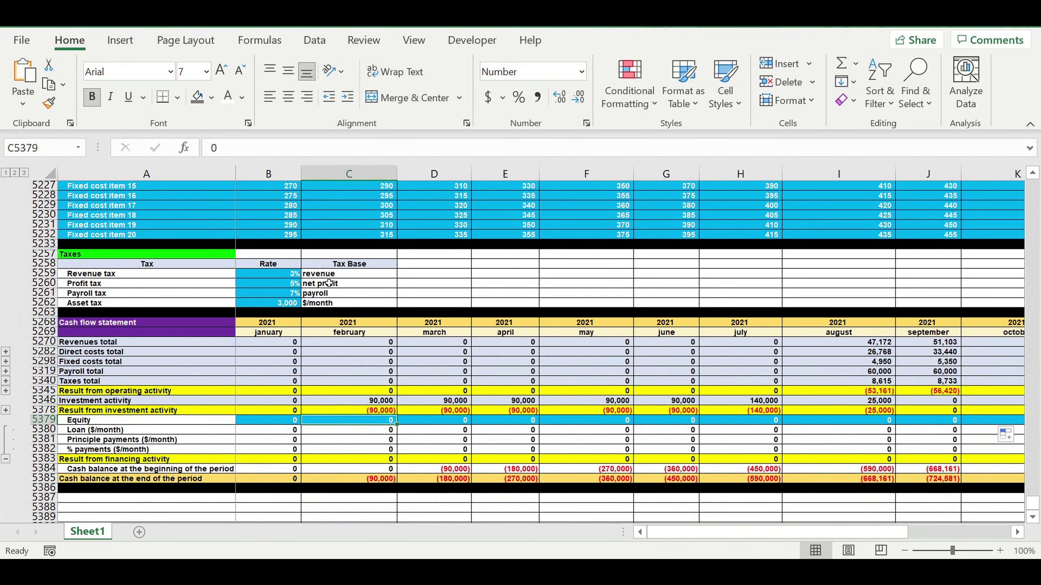
{"action": "scroll", "coordinate": [314, 283], "scroll_direction": "up", "scroll_amount": 1}
{"action": "scroll", "coordinate": [311, 283], "scroll_direction": "up", "scroll_amount": 15}
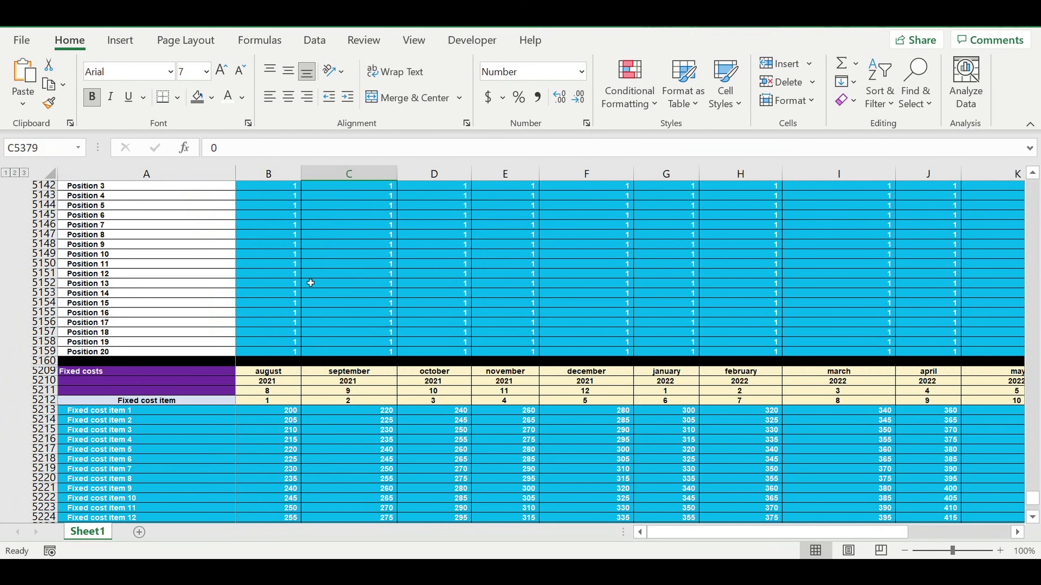
{"action": "scroll", "coordinate": [311, 283], "scroll_direction": "up", "scroll_amount": 3}
{"action": "scroll", "coordinate": [309, 282], "scroll_direction": "up", "scroll_amount": 20}
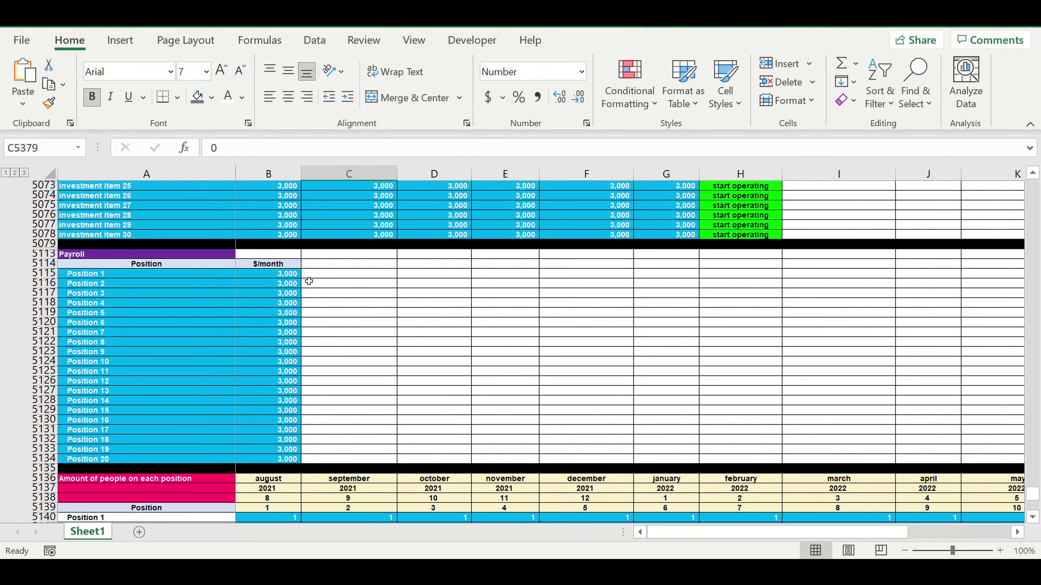
{"action": "scroll", "coordinate": [309, 282], "scroll_direction": "up", "scroll_amount": 4}
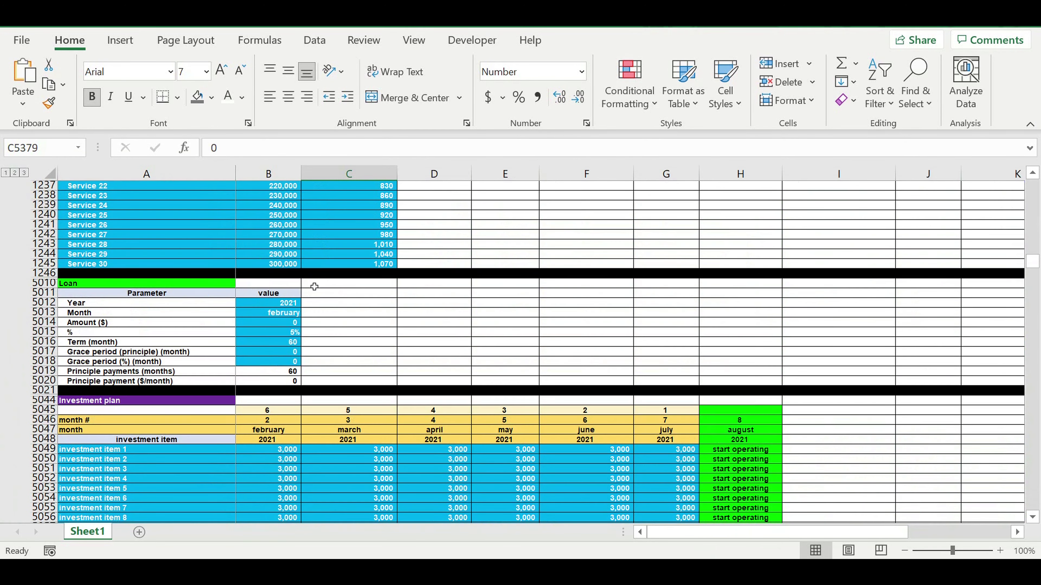
{"action": "left_click", "coordinate": [268, 314]}
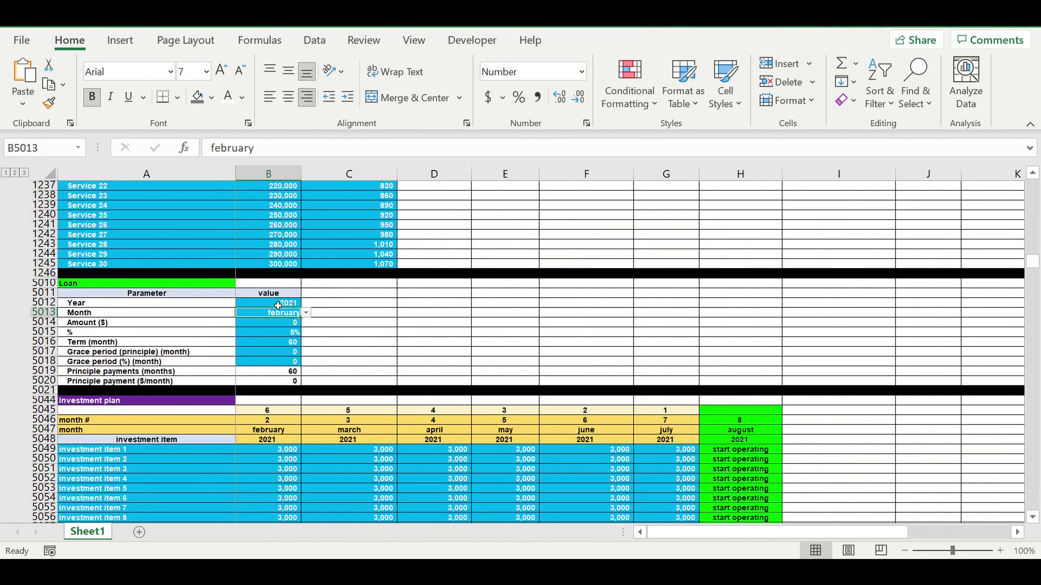
{"action": "left_click", "coordinate": [286, 327]}
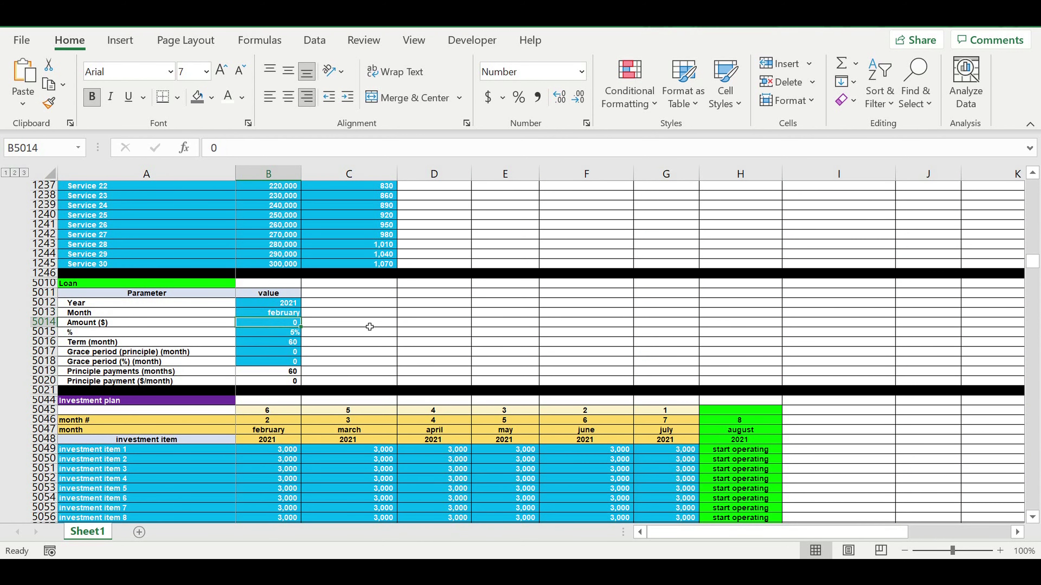
{"action": "type", "text": "600000"}
{"action": "key", "text": "Return"}
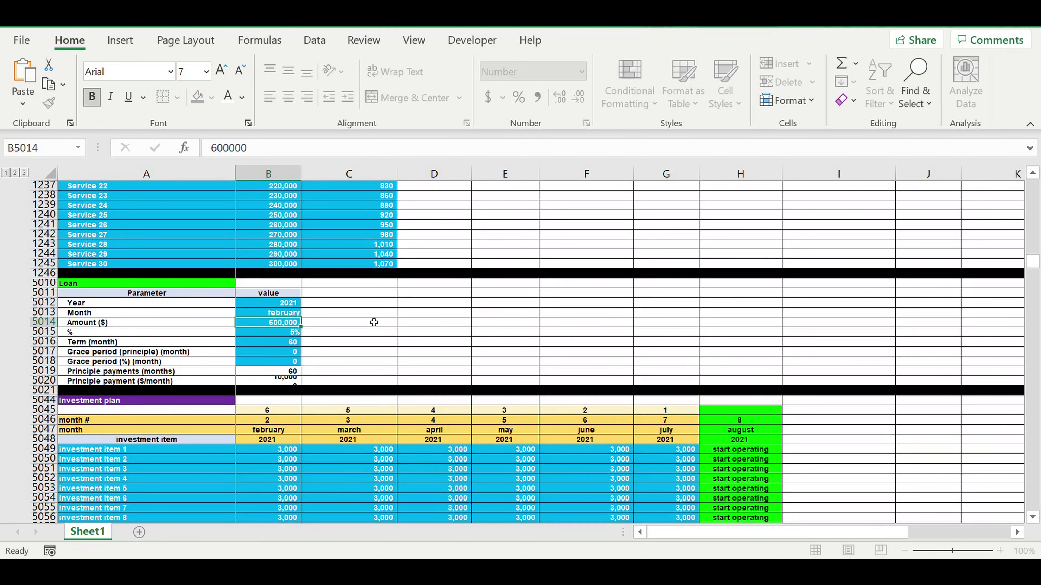
{"action": "left_click", "coordinate": [372, 333]}
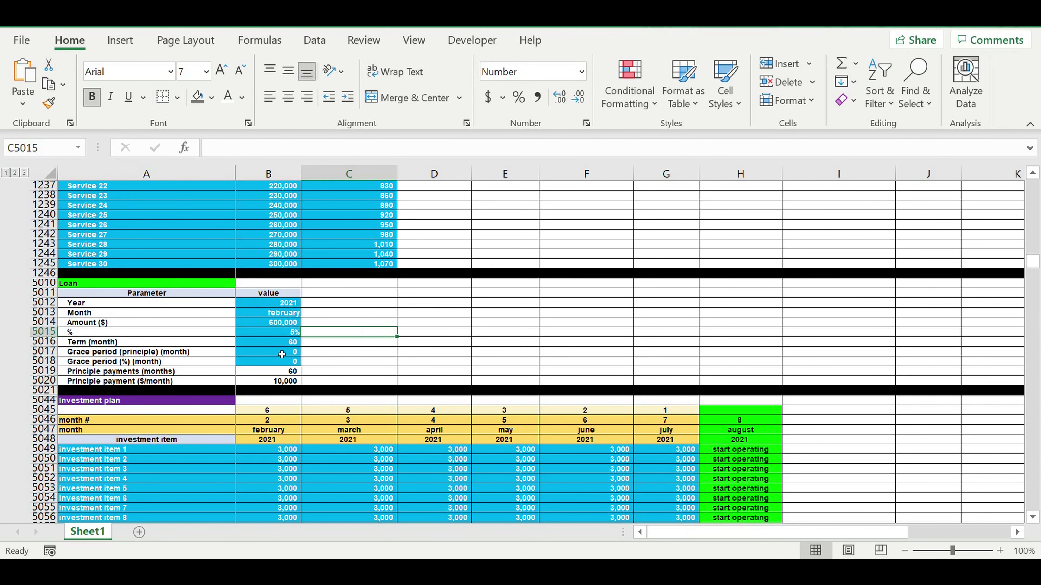
- Review the loan's term, percentage and grace periods, and check the February 2021 loan entry in the cash flow statement
{"action": "left_click", "coordinate": [278, 347]}
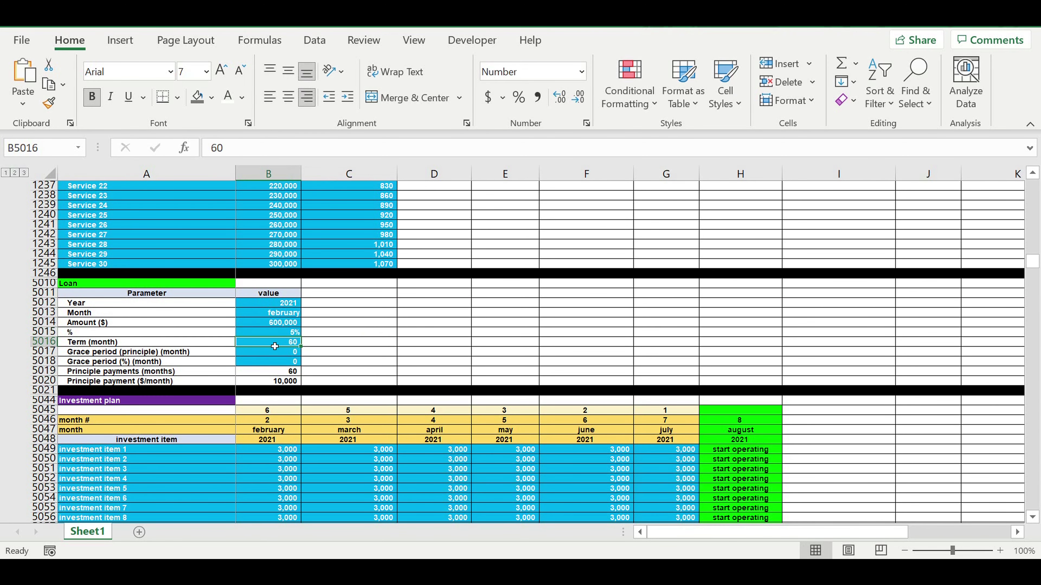
{"action": "left_click", "coordinate": [282, 334]}
{"action": "left_click", "coordinate": [285, 352]}
{"action": "left_click_drag", "start_coordinate": [287, 365], "coordinate": [287, 365]}
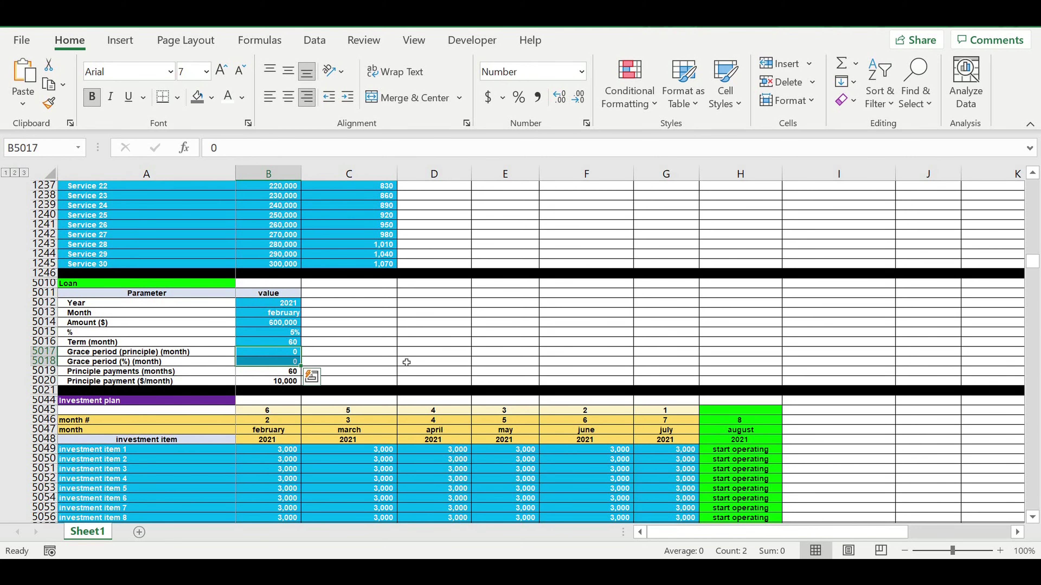
{"action": "scroll", "coordinate": [410, 359], "scroll_direction": "down", "scroll_amount": 1}
{"action": "scroll", "coordinate": [424, 354], "scroll_direction": "down", "scroll_amount": 20}
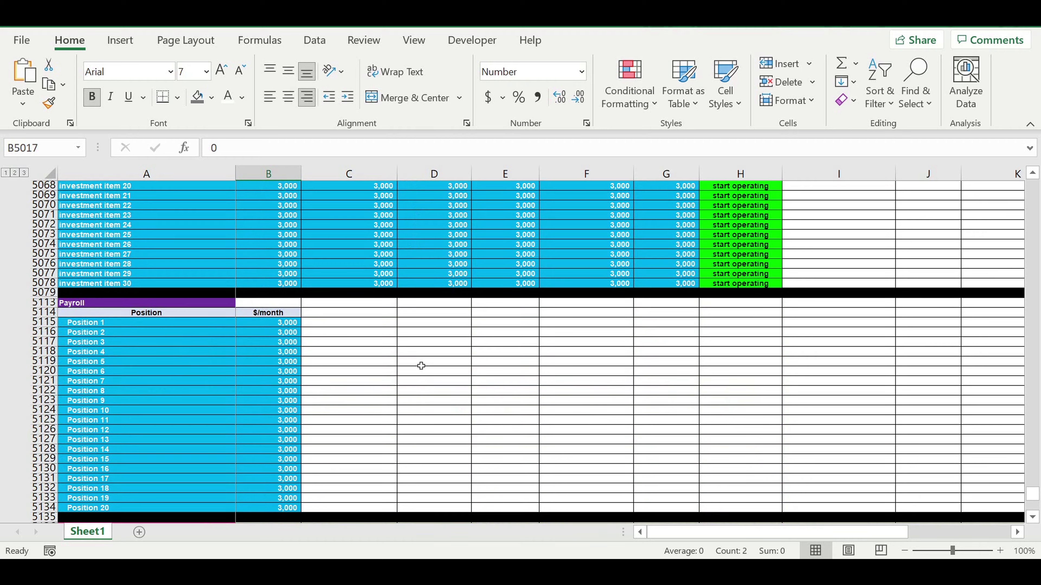
{"action": "scroll", "coordinate": [423, 375], "scroll_direction": "down", "scroll_amount": 15}
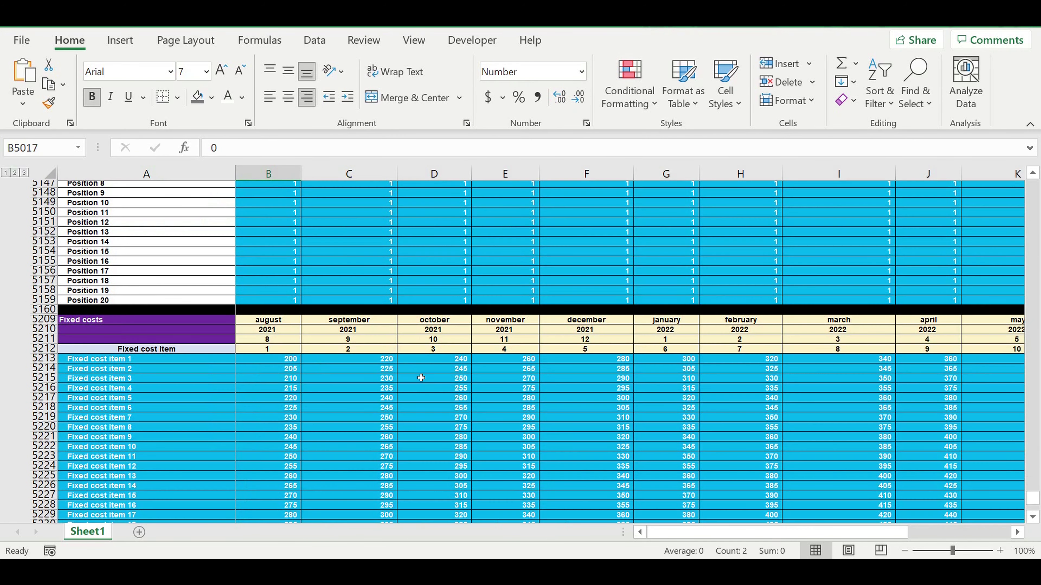
{"action": "scroll", "coordinate": [421, 377], "scroll_direction": "down", "scroll_amount": 1}
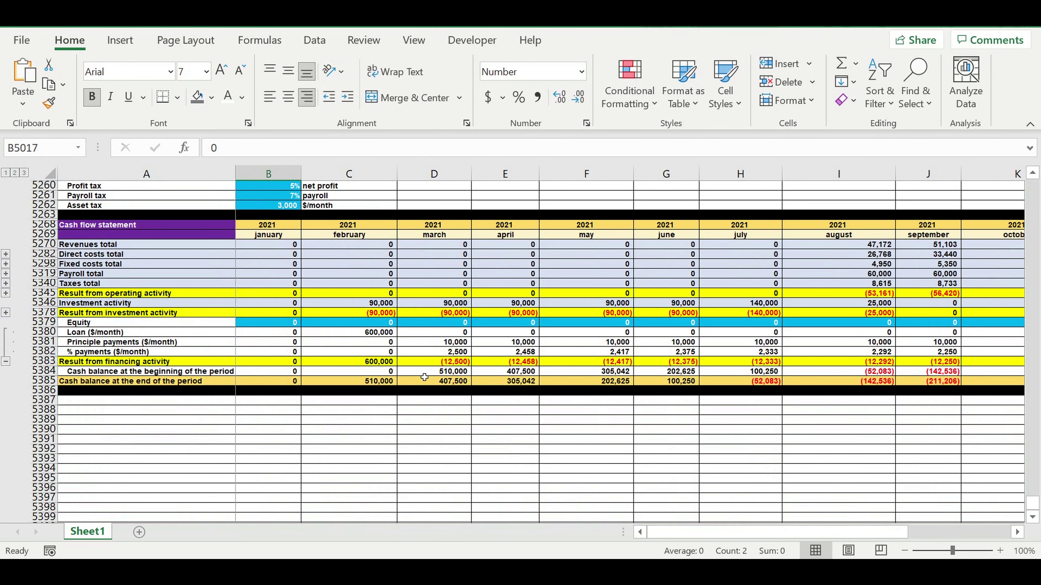
{"action": "left_click", "coordinate": [450, 428]}
{"action": "left_click", "coordinate": [368, 335]}
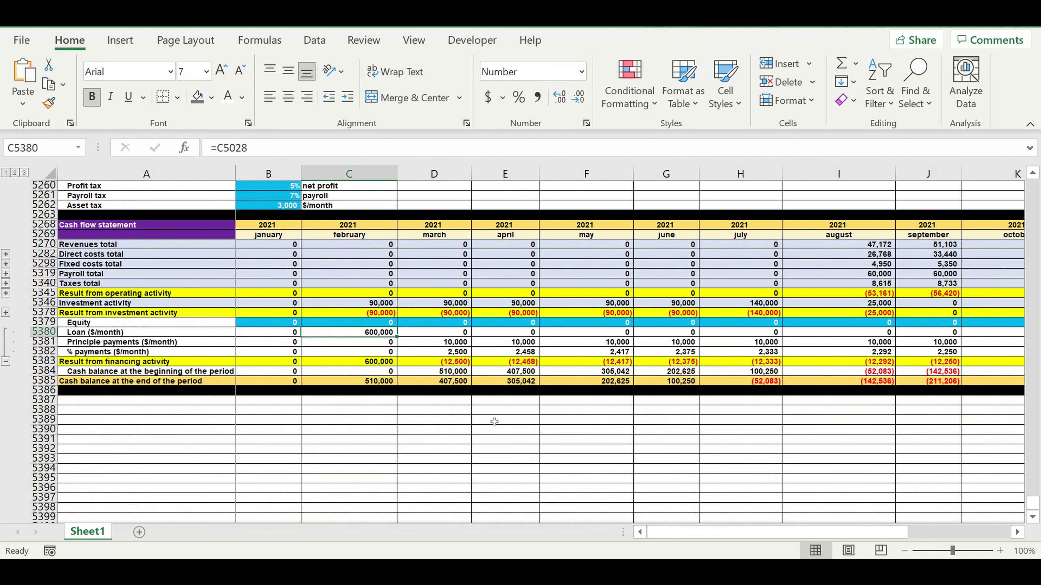
- Select the end-of-period cash balances from July 2021 onward and examine how they develop
{"action": "left_click_drag", "start_coordinate": [682, 533], "coordinate": [688, 537]}
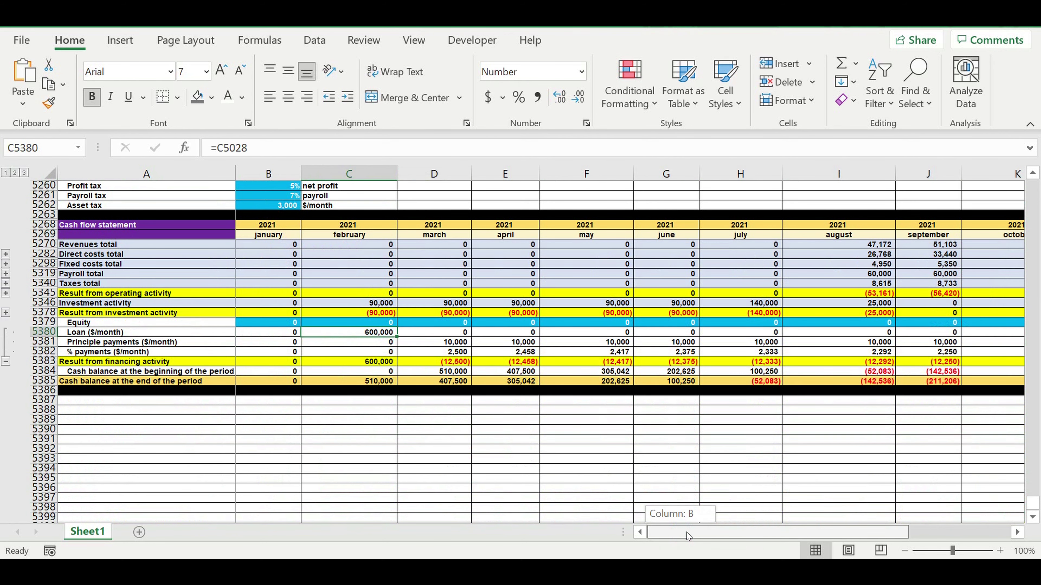
{"action": "left_click_drag", "start_coordinate": [738, 455], "coordinate": [540, 384]}
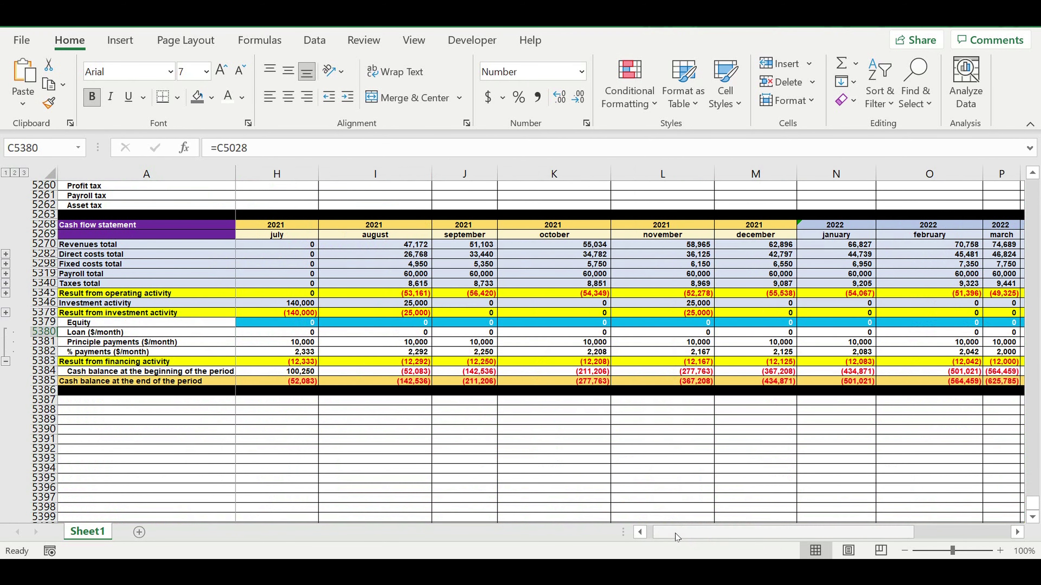
{"action": "left_click", "coordinate": [641, 533]}
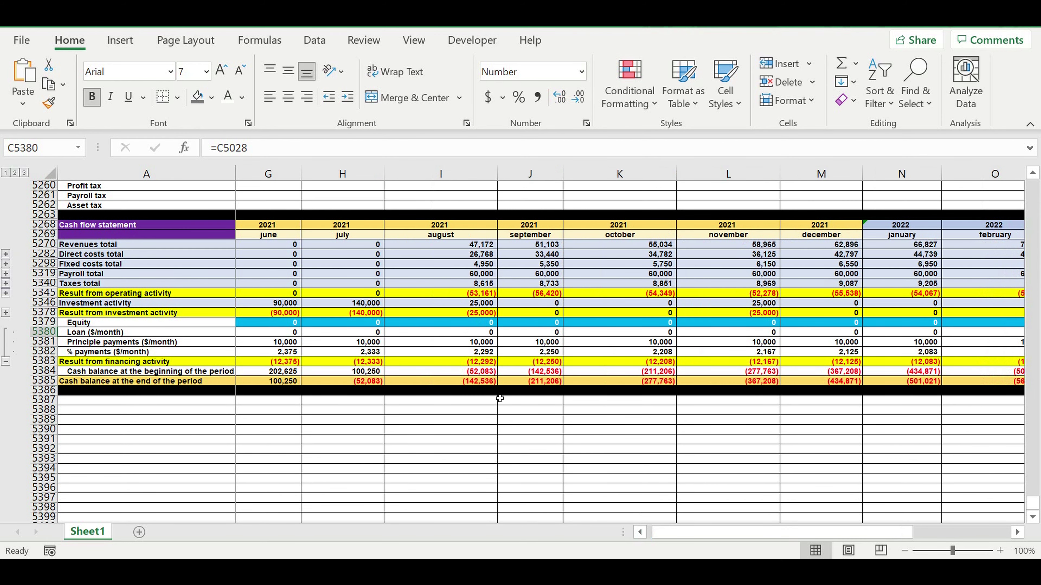
{"action": "left_click_drag", "start_coordinate": [351, 386], "coordinate": [988, 382]}
{"action": "left_click_drag", "start_coordinate": [676, 535], "coordinate": [668, 537]}
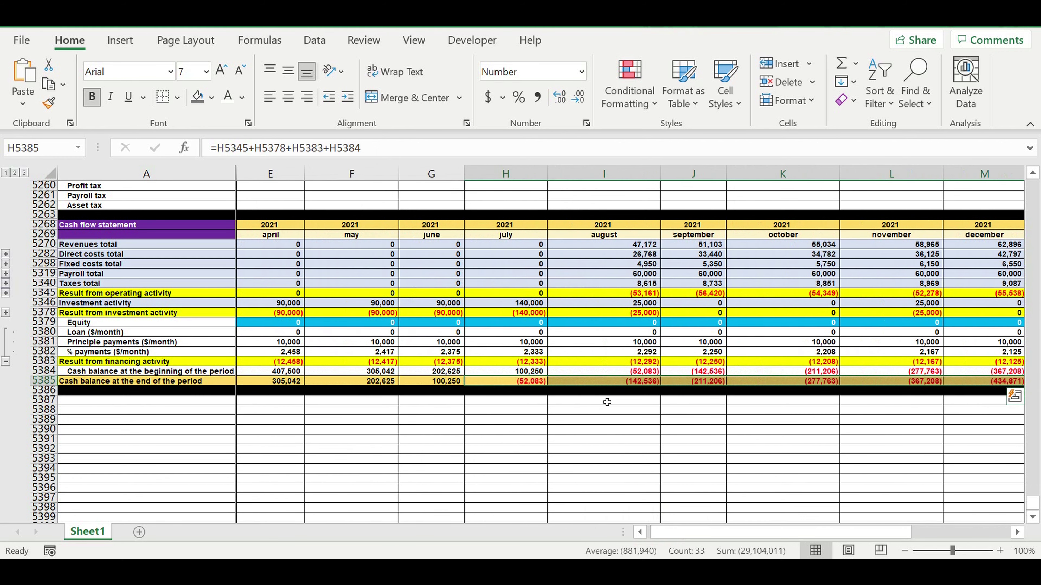
- Enter 1,000,000 as the July 2021 equity in the cash flow statement
{"action": "left_click", "coordinate": [639, 431]}
{"action": "left_click", "coordinate": [525, 325]}
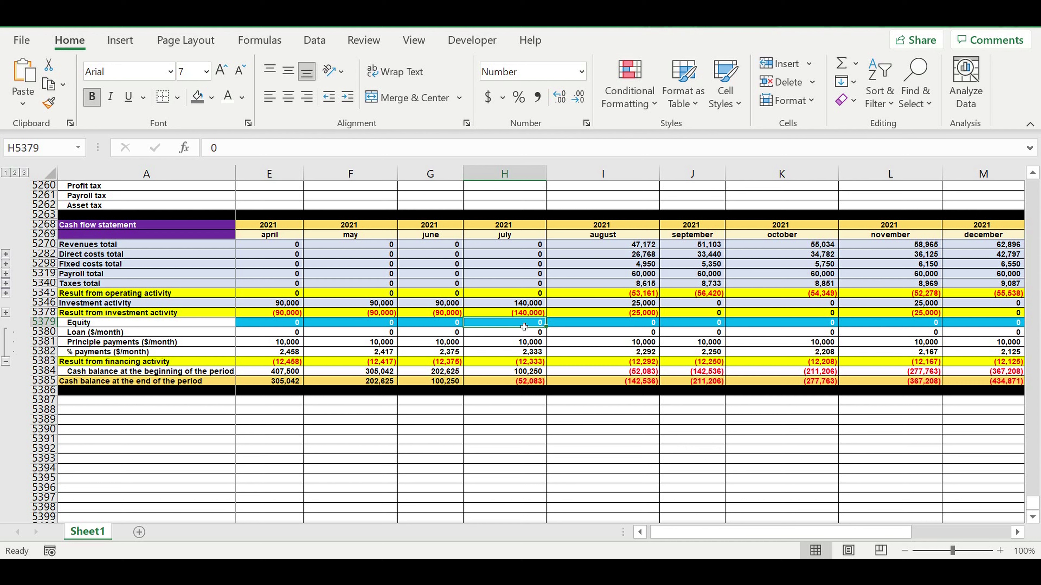
{"action": "type", "text": "1000000"}
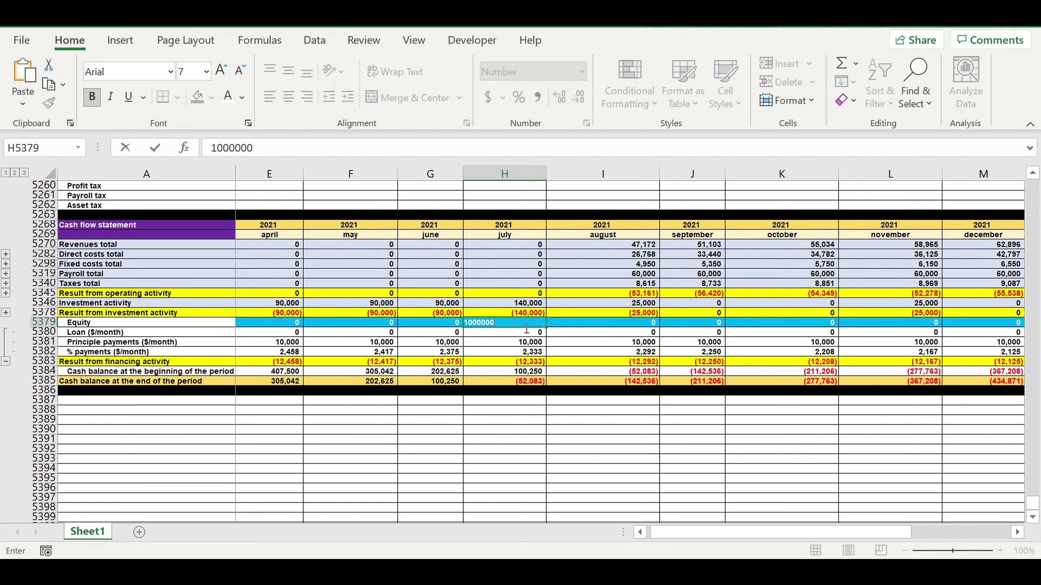
{"action": "key", "text": "Return"}
{"action": "left_click", "coordinate": [551, 439]}
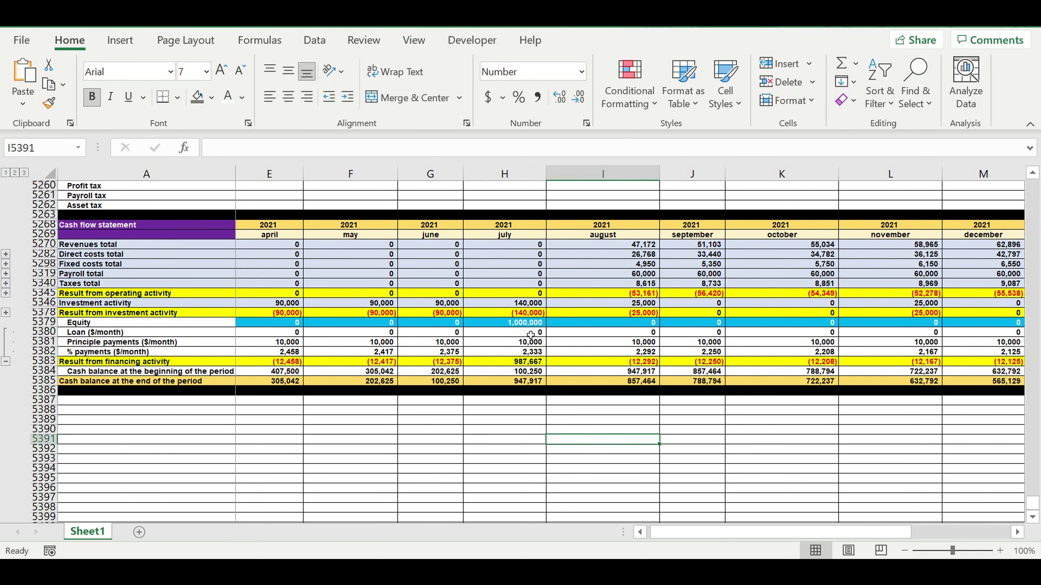
- Check the end-of-period cash balances through 2022 and 2023, and enter 237,000 as the September 2022 equity
{"action": "left_click", "coordinate": [527, 323]}
{"action": "left_click", "coordinate": [1017, 532]}
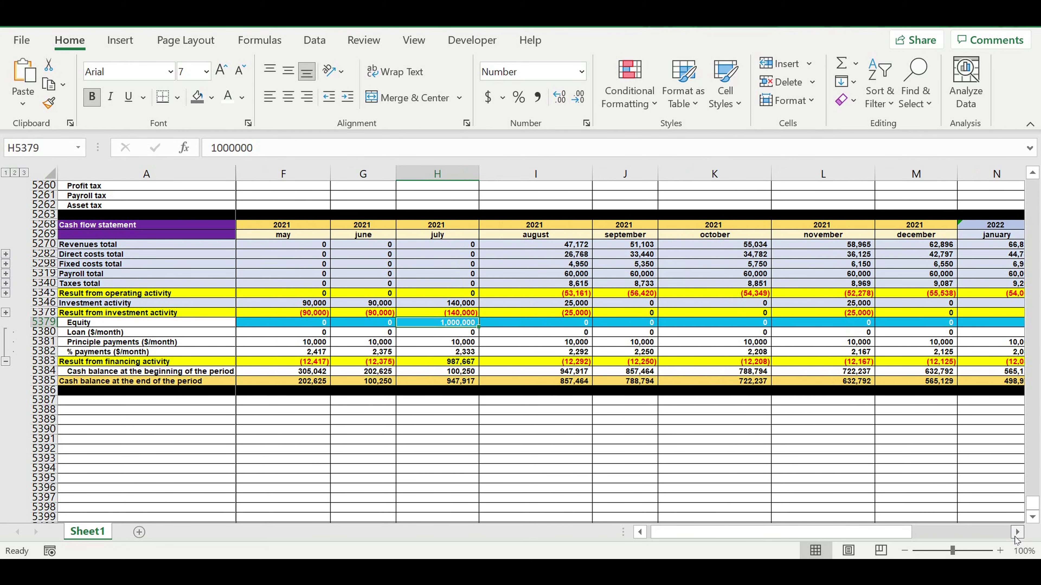
{"action": "left_click_drag", "start_coordinate": [1015, 537], "coordinate": [1015, 537]}
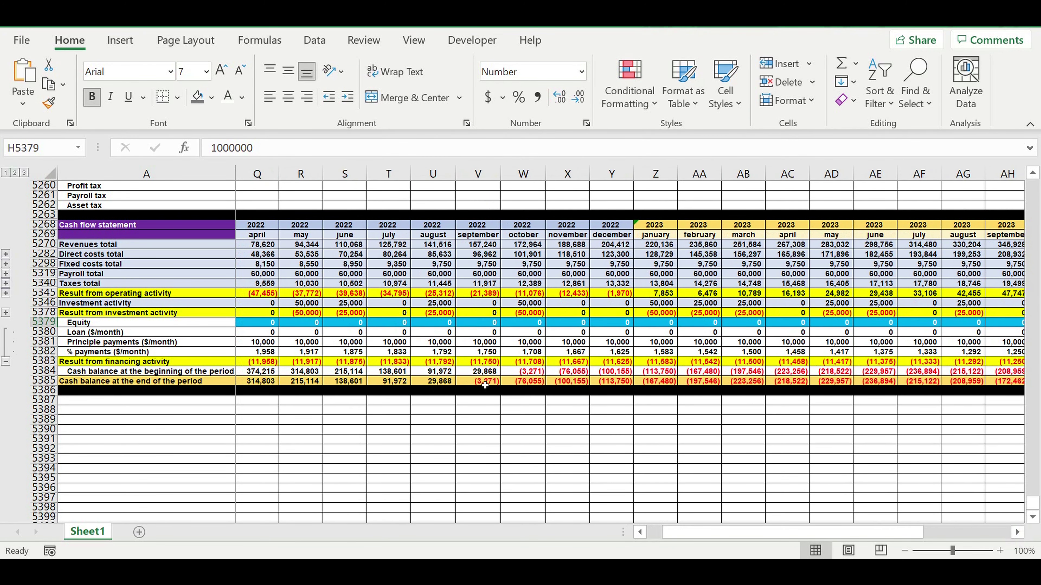
{"action": "left_click", "coordinate": [833, 382]}
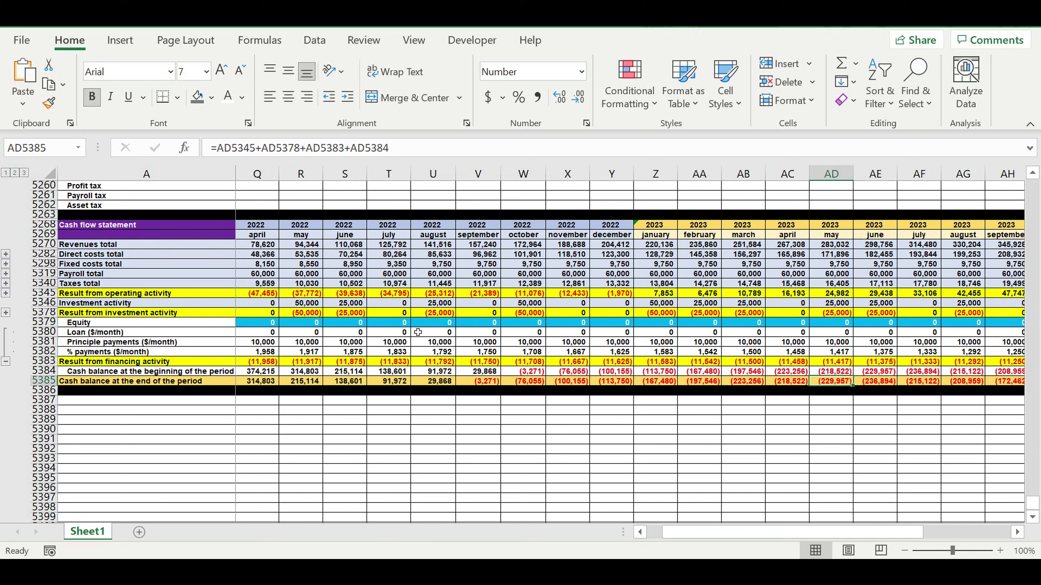
{"action": "left_click", "coordinate": [490, 382]}
{"action": "left_click", "coordinate": [486, 324]}
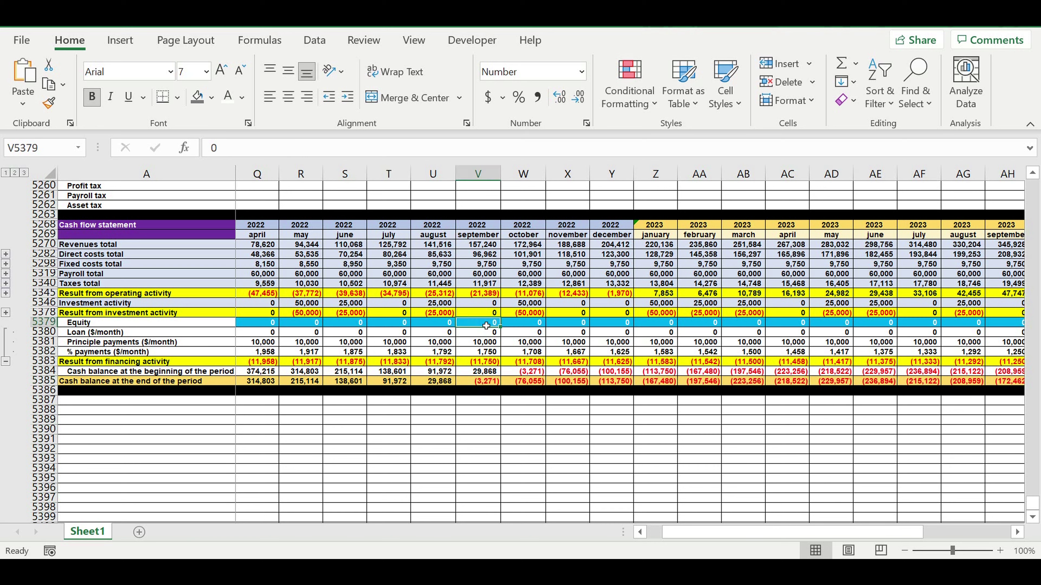
{"action": "type", "text": "237000"}
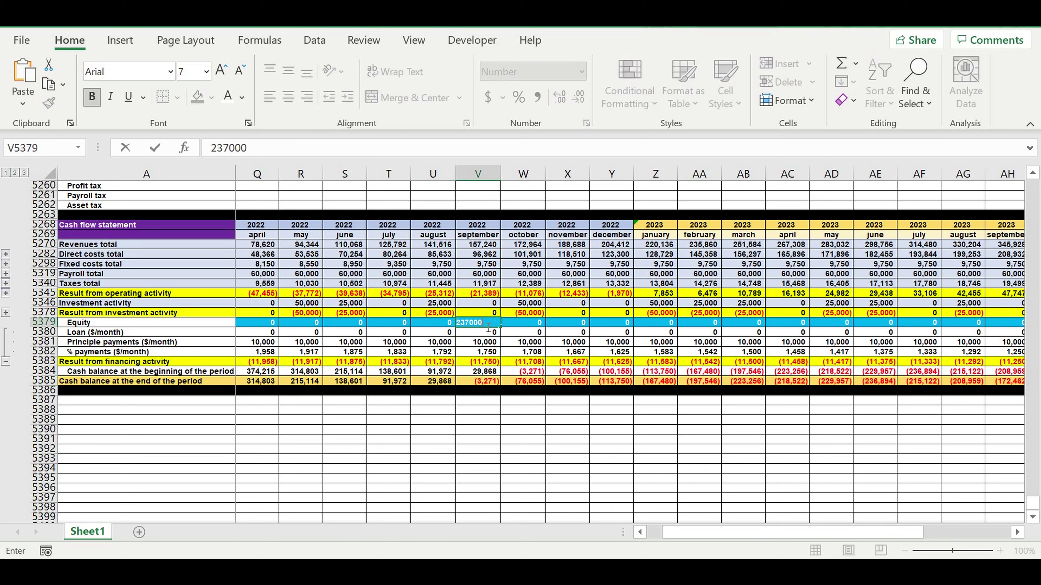
{"action": "key", "text": "Return"}
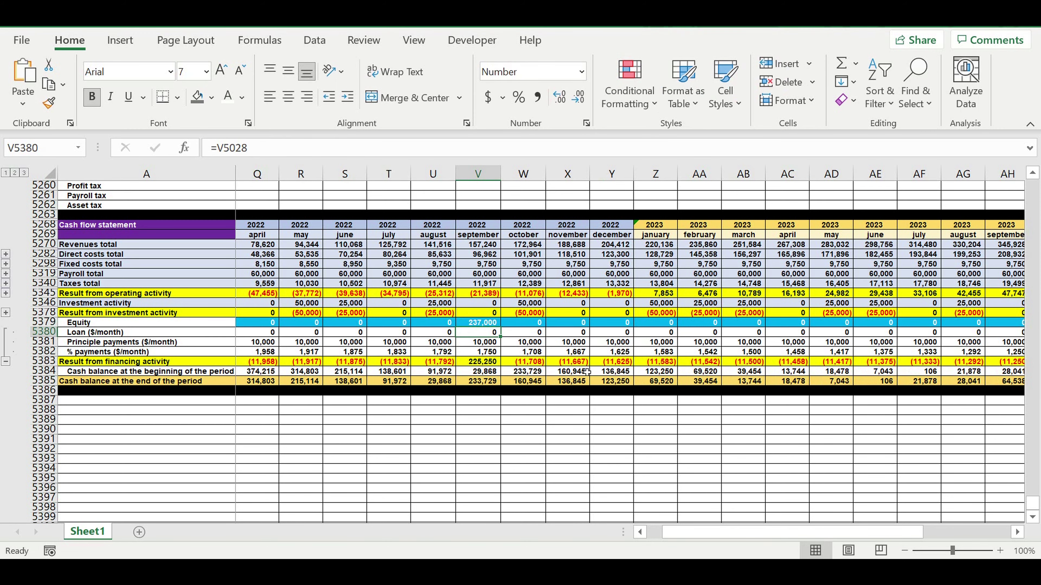
- Review the end-of-period cash balances from June 2023 through December 2030, and examine the equity and loan totals after the last month
{"action": "left_click", "coordinate": [880, 382]}
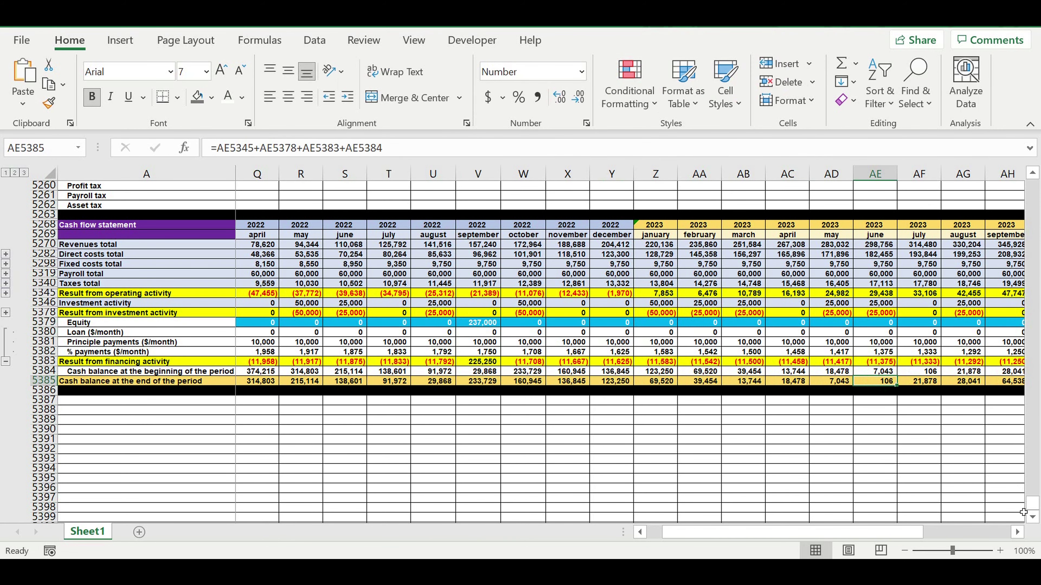
{"action": "left_click", "coordinate": [1019, 532]}
{"action": "left_click", "coordinate": [1019, 532]}
{"action": "left_click", "coordinate": [1019, 532]}
{"action": "left_click", "coordinate": [1019, 533]}
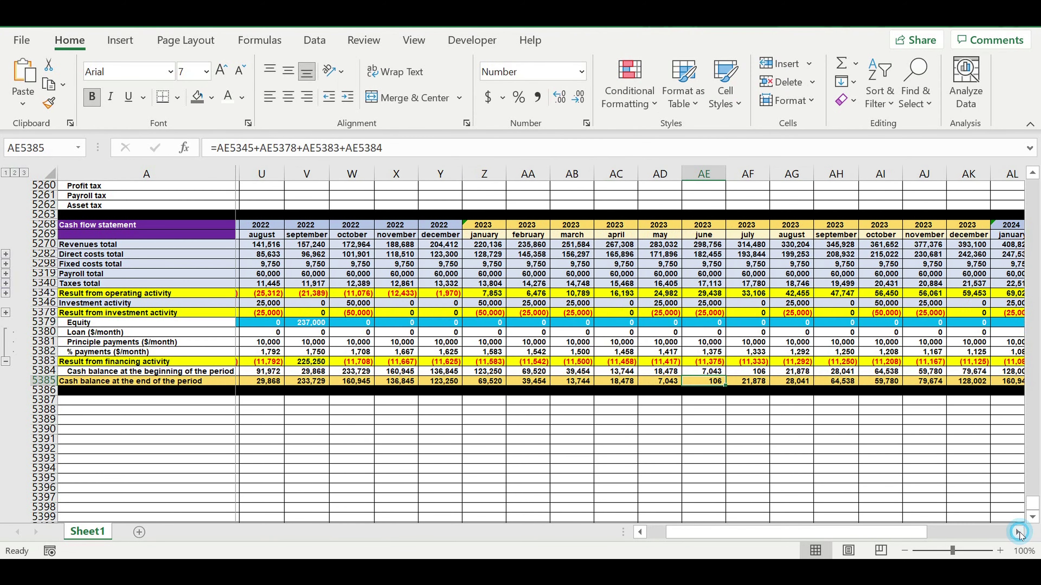
{"action": "left_click", "coordinate": [1018, 532]}
{"action": "left_click", "coordinate": [1018, 532]}
{"action": "left_click", "coordinate": [1018, 532]}
{"action": "left_click", "coordinate": [1018, 532]}
{"action": "left_click", "coordinate": [1018, 532]}
{"action": "left_click", "coordinate": [1019, 532]}
{"action": "left_click_drag", "start_coordinate": [913, 535], "coordinate": [1017, 532]}
{"action": "left_click", "coordinate": [975, 322]}
{"action": "left_click_drag", "start_coordinate": [994, 333], "coordinate": [1000, 354]}
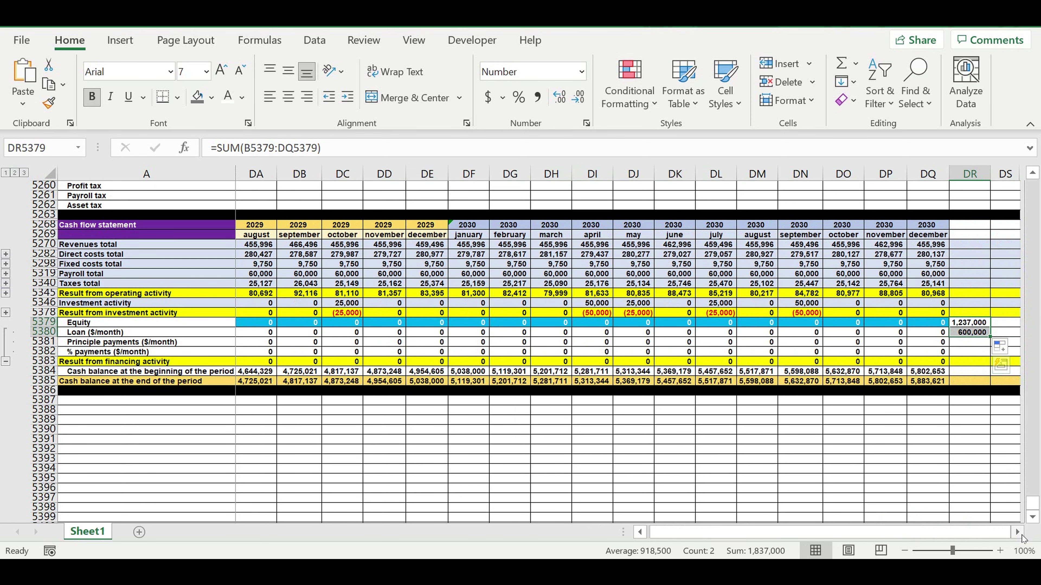
- Add the equity and loan totals in DS5379 with =DR5379+DR5380, and make the column wide enough for the result
{"action": "left_click", "coordinate": [1018, 532]}
{"action": "left_click", "coordinate": [1018, 532]}
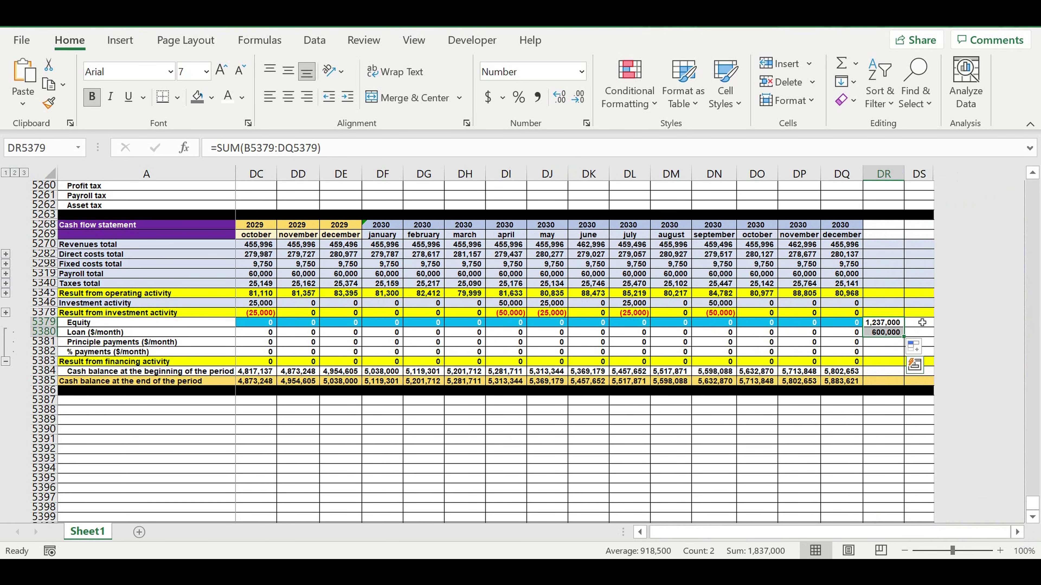
{"action": "left_click", "coordinate": [922, 324]}
{"action": "type", "text": "="}
{"action": "left_click", "coordinate": [891, 324]}
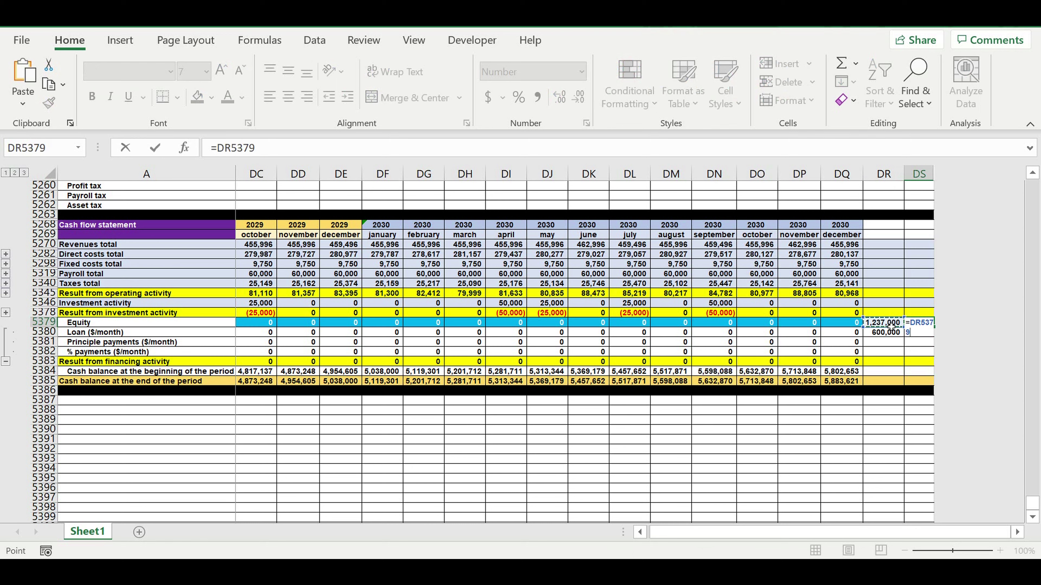
{"action": "type", "text": "+"}
{"action": "left_click", "coordinate": [891, 336]}
{"action": "key", "text": "Return"}
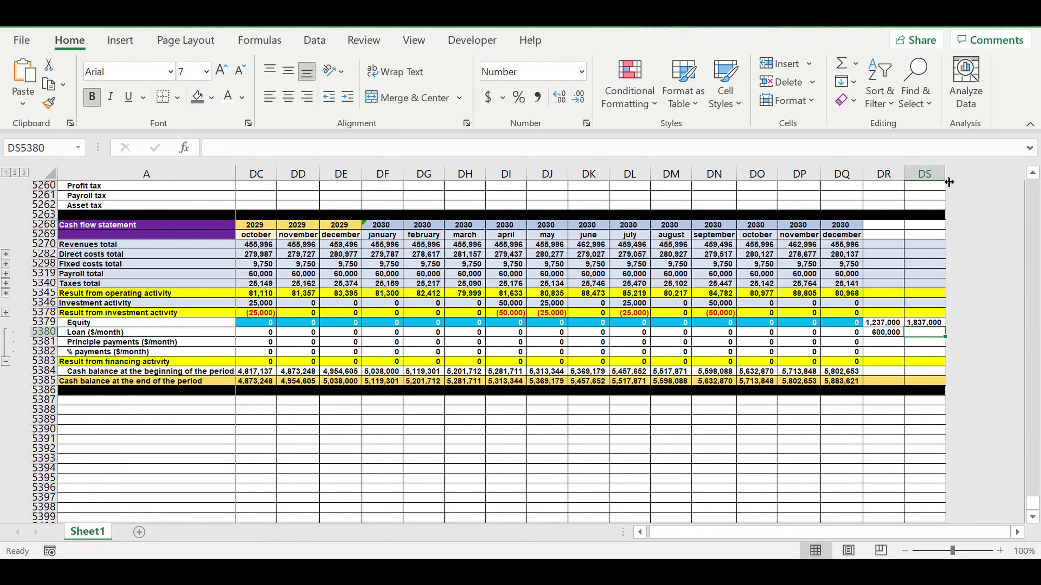
{"action": "left_click", "coordinate": [896, 411]}
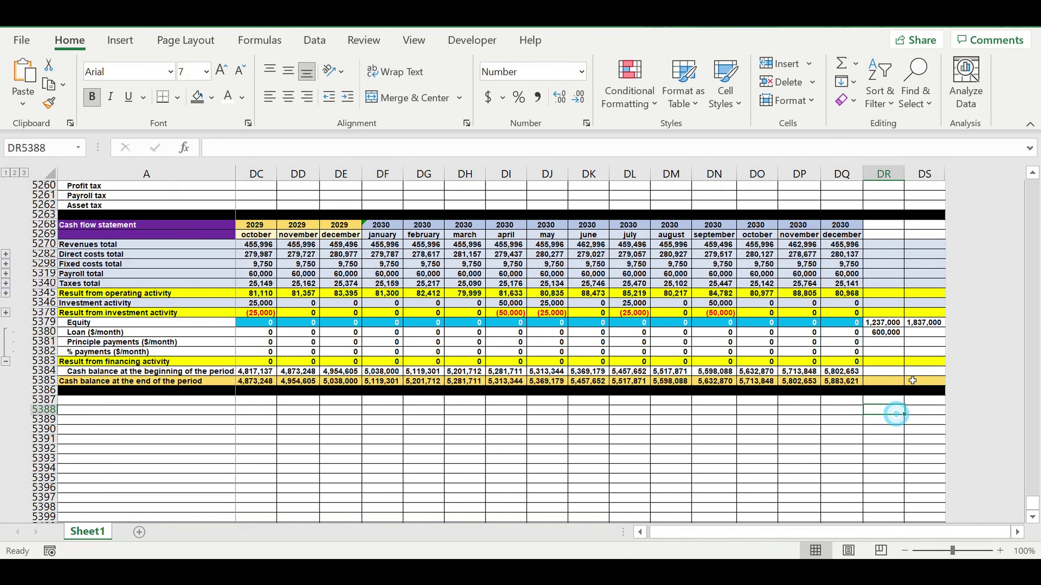
{"action": "left_click", "coordinate": [932, 324]}
{"action": "left_click_drag", "start_coordinate": [782, 534], "coordinate": [778, 533]}
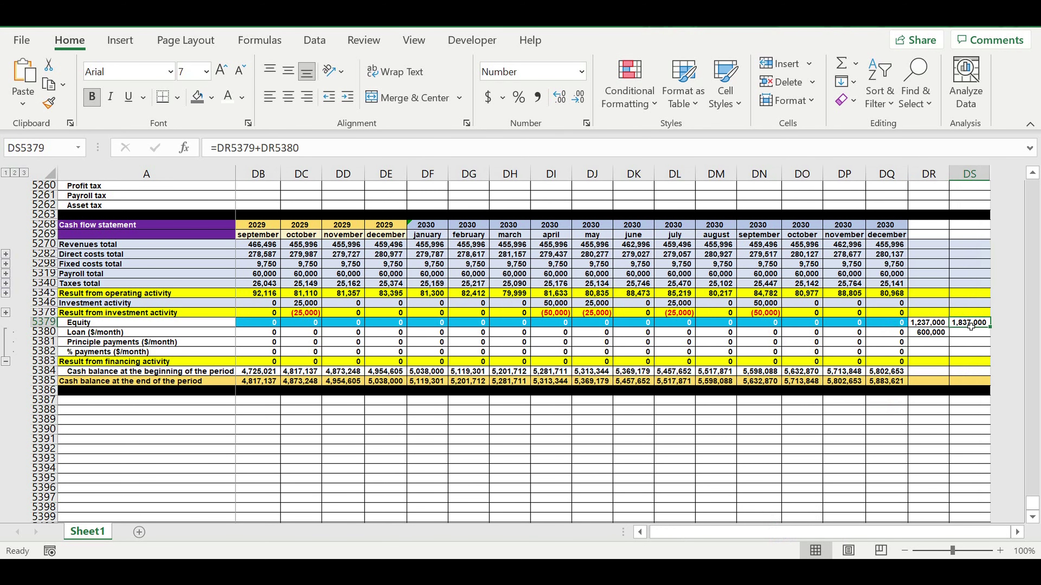
- Set the Amount ($) in the Loan parameters to 0
{"action": "left_click_drag", "start_coordinate": [824, 532], "coordinate": [676, 533]}
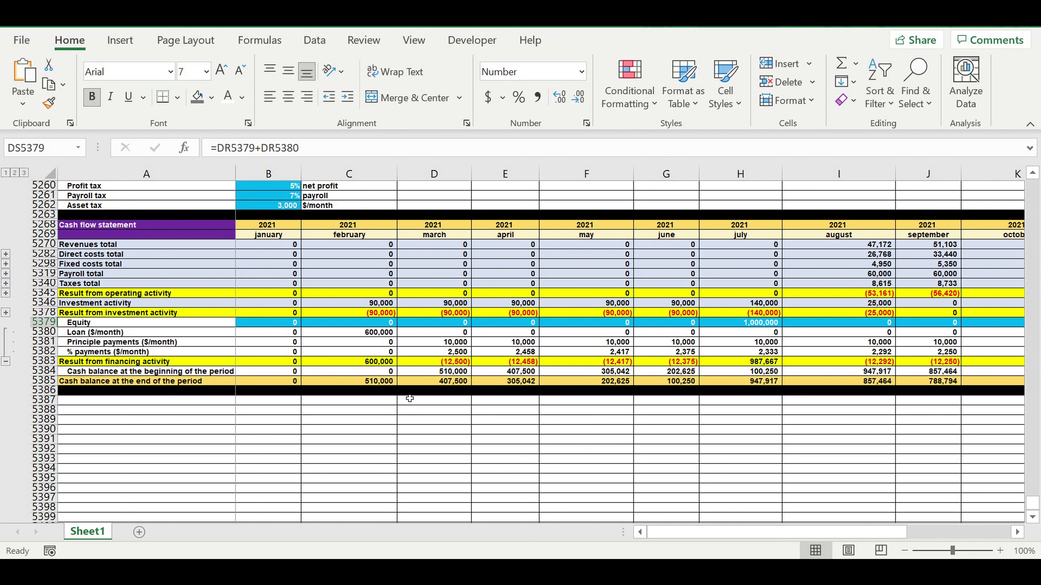
{"action": "scroll", "coordinate": [417, 385], "scroll_direction": "up", "scroll_amount": 1}
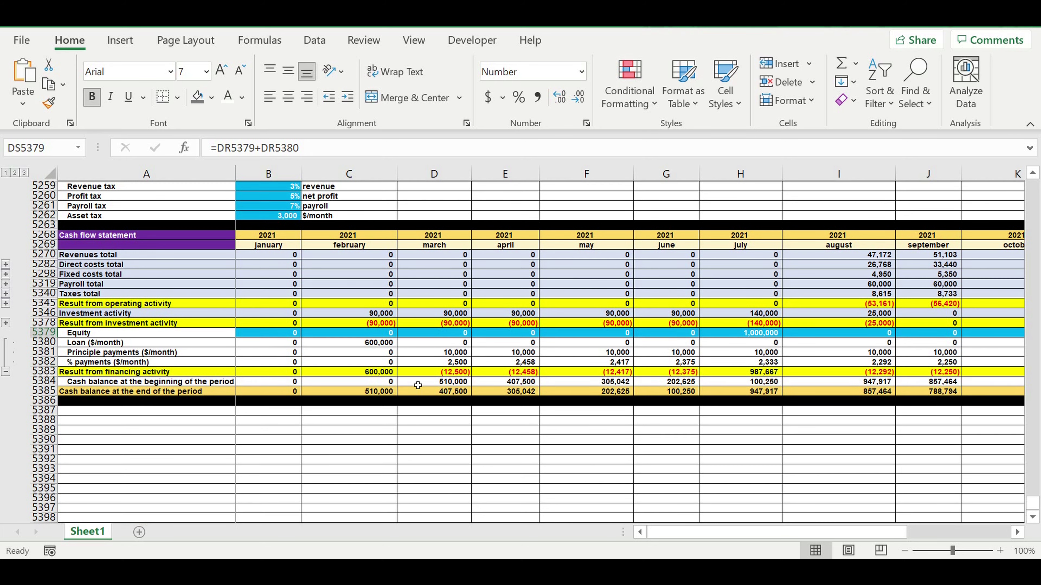
{"action": "scroll", "coordinate": [417, 385], "scroll_direction": "up", "scroll_amount": 9}
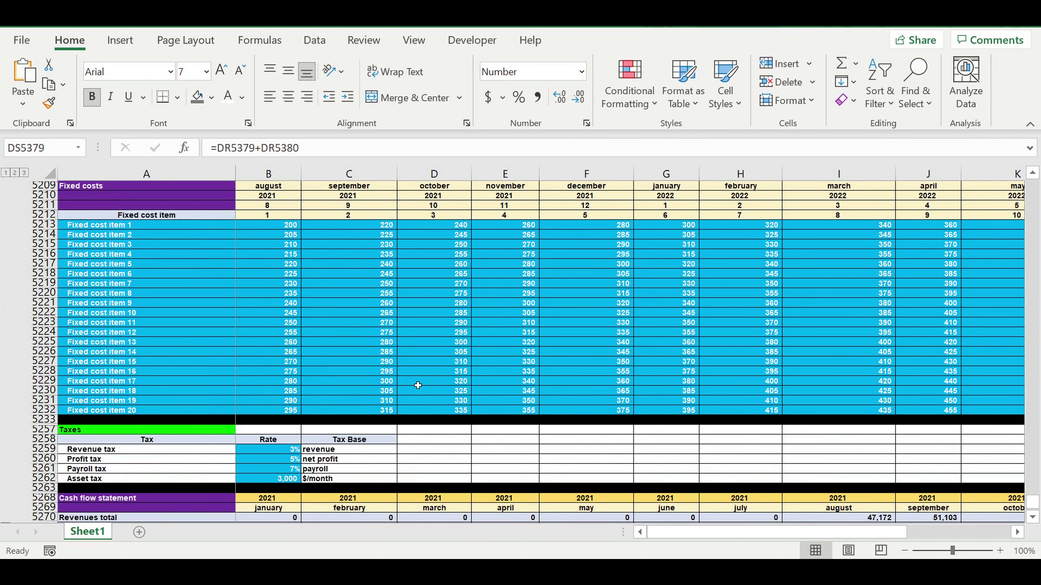
{"action": "scroll", "coordinate": [418, 385], "scroll_direction": "up", "scroll_amount": 1}
{"action": "scroll", "coordinate": [417, 386], "scroll_direction": "up", "scroll_amount": 10}
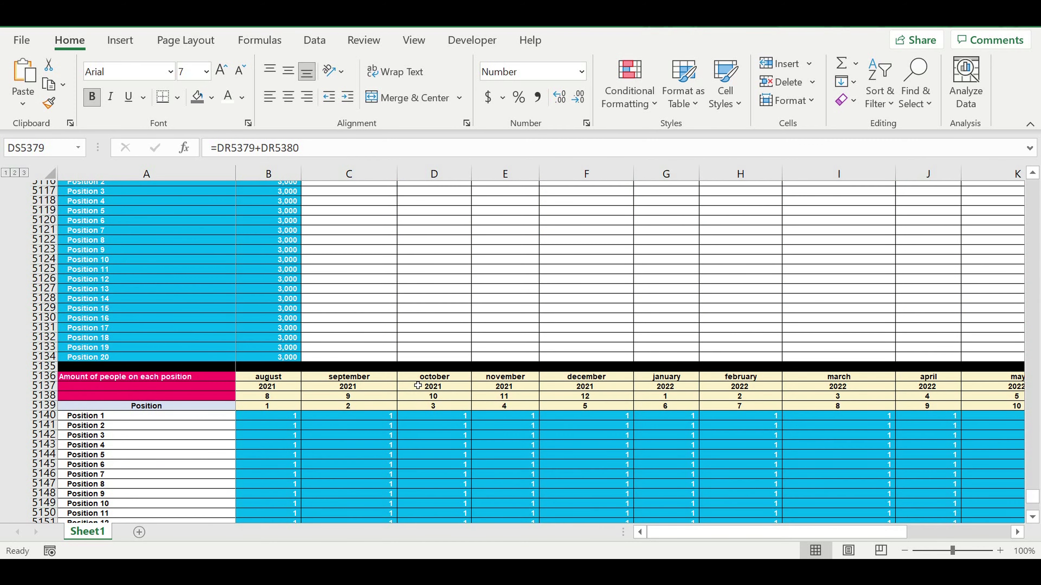
{"action": "scroll", "coordinate": [418, 385], "scroll_direction": "up", "scroll_amount": 15}
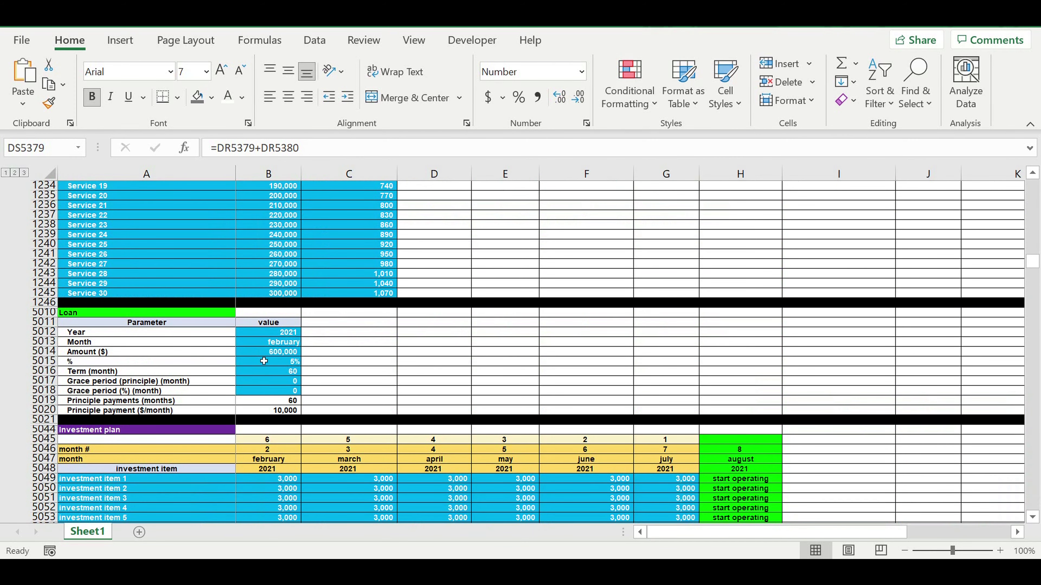
{"action": "left_click", "coordinate": [258, 355]}
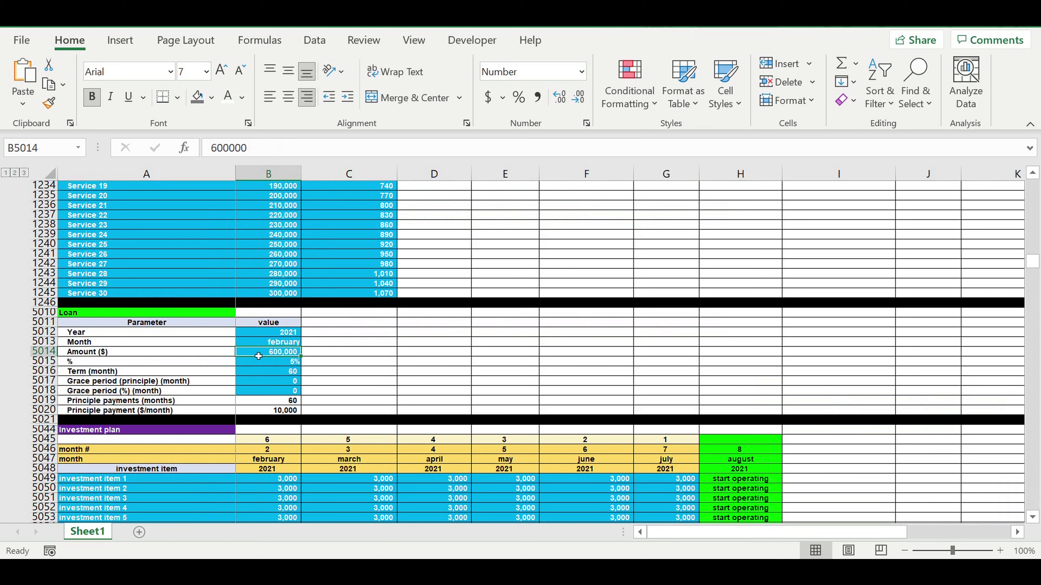
{"action": "type", "text": "0"}
{"action": "key", "text": "Return"}
{"action": "key", "text": "Return"}
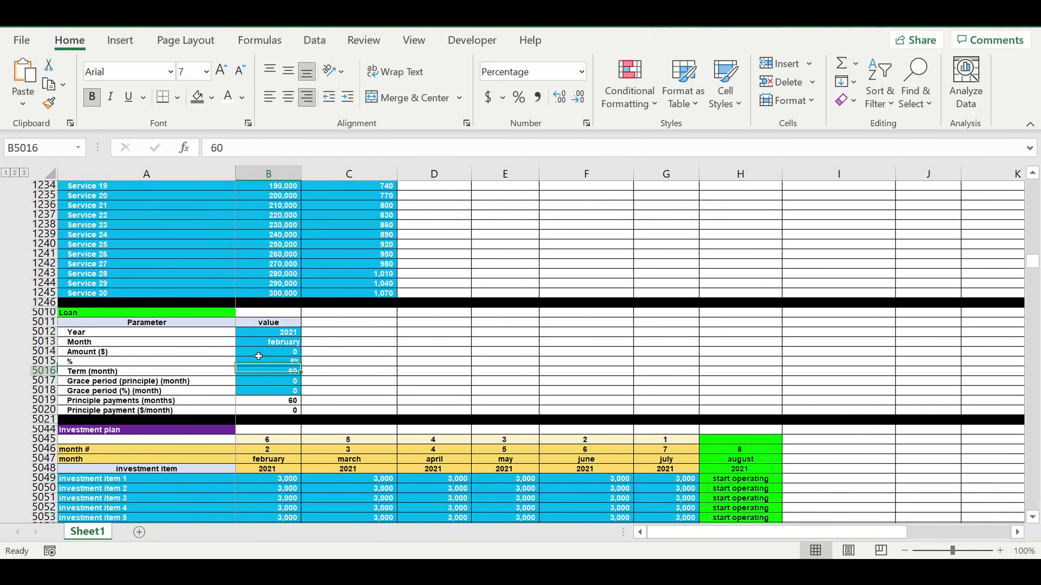
- Copy the cash flow statement's two header rows to row 5387, below the end-of-period cash balance
{"action": "scroll", "coordinate": [398, 381], "scroll_direction": "down", "scroll_amount": 3}
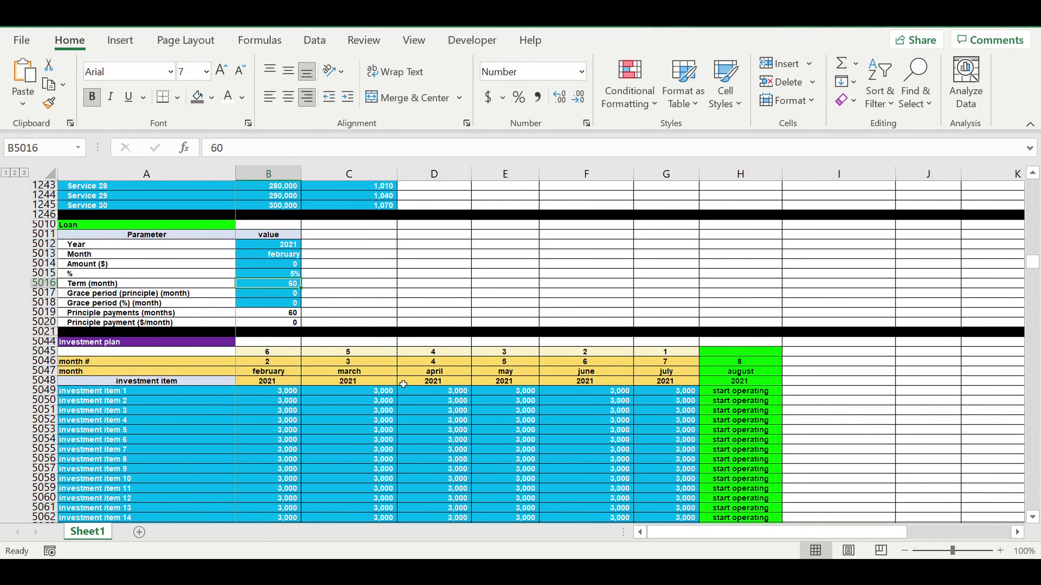
{"action": "scroll", "coordinate": [403, 384], "scroll_direction": "down", "scroll_amount": 20}
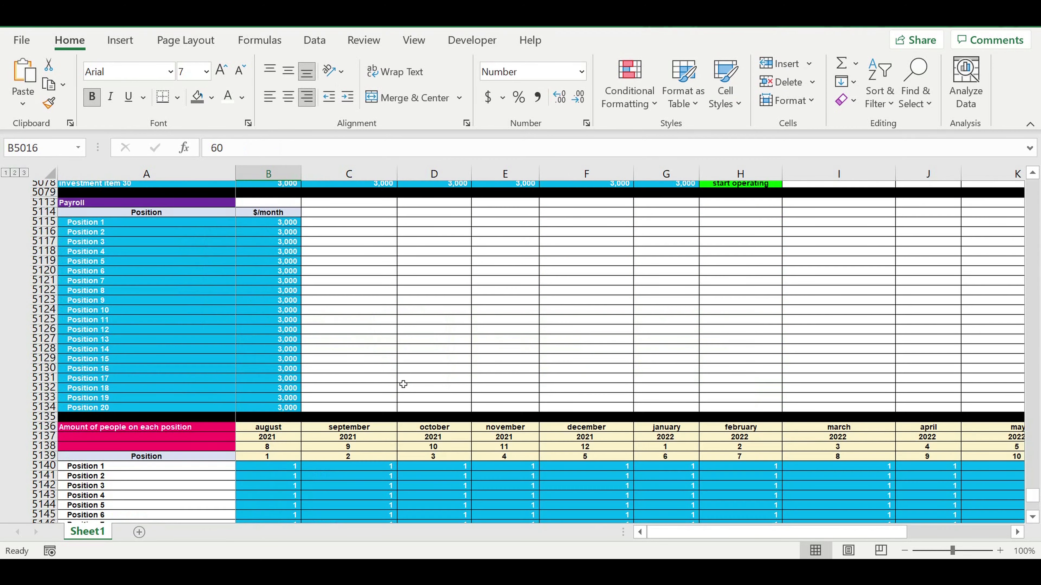
{"action": "scroll", "coordinate": [403, 384], "scroll_direction": "down", "scroll_amount": 15}
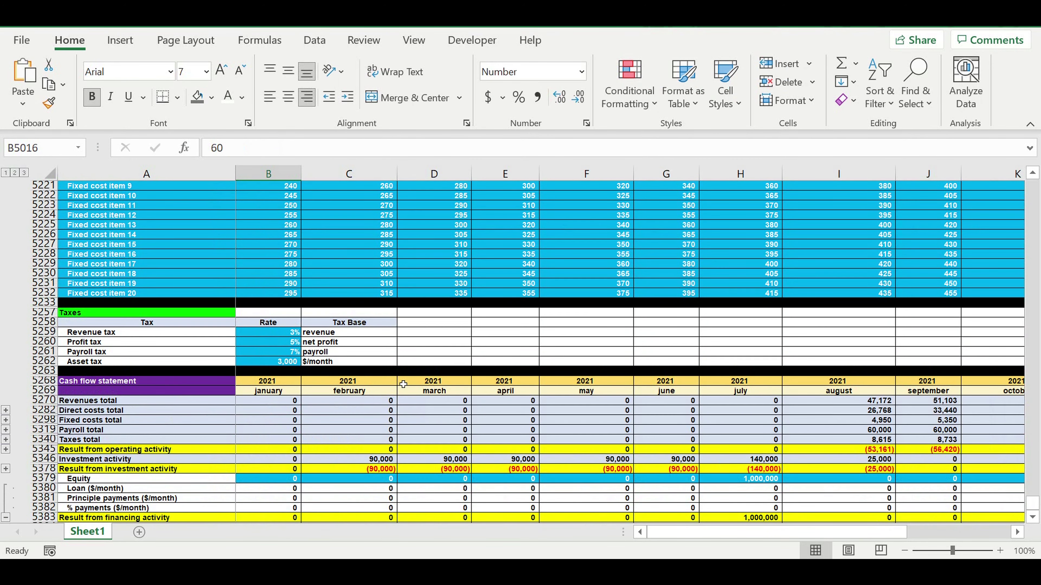
{"action": "scroll", "coordinate": [403, 384], "scroll_direction": "up", "scroll_amount": 1}
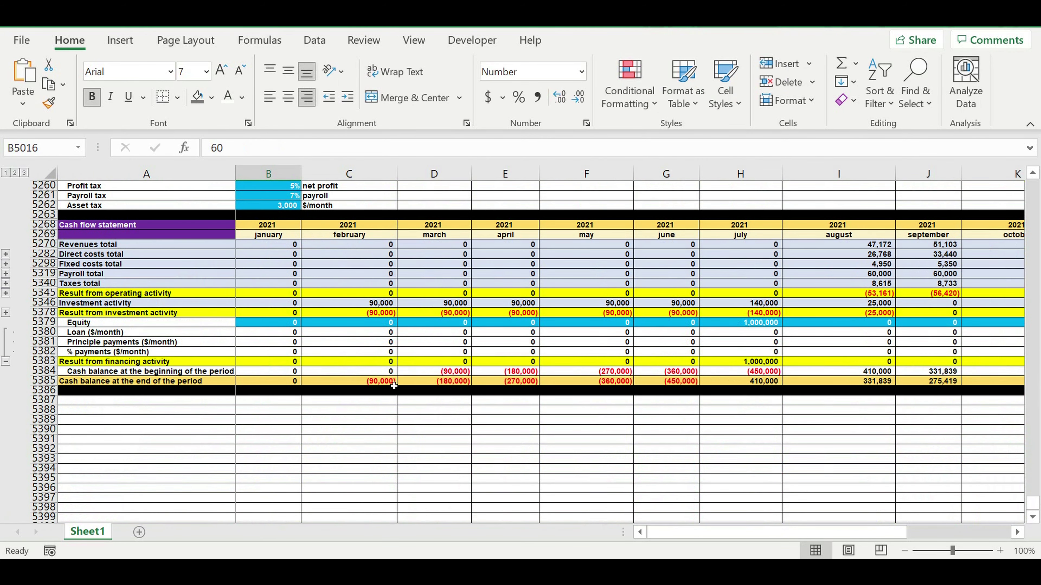
{"action": "left_click_drag", "start_coordinate": [42, 225], "coordinate": [53, 236]}
{"action": "key", "text": "ctrl+c"}
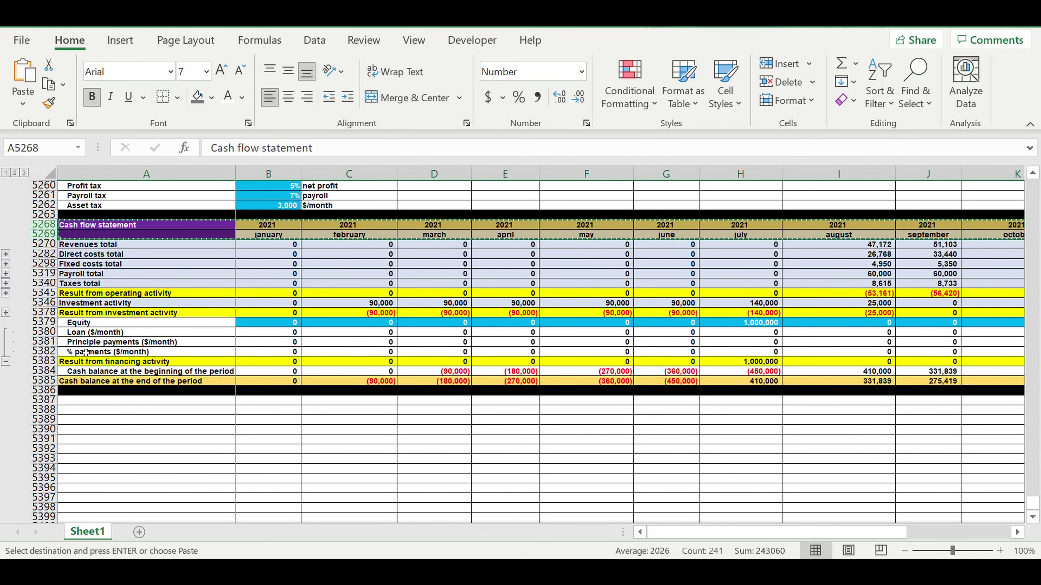
{"action": "left_click", "coordinate": [176, 403]}
{"action": "key", "text": "ctrl+v"}
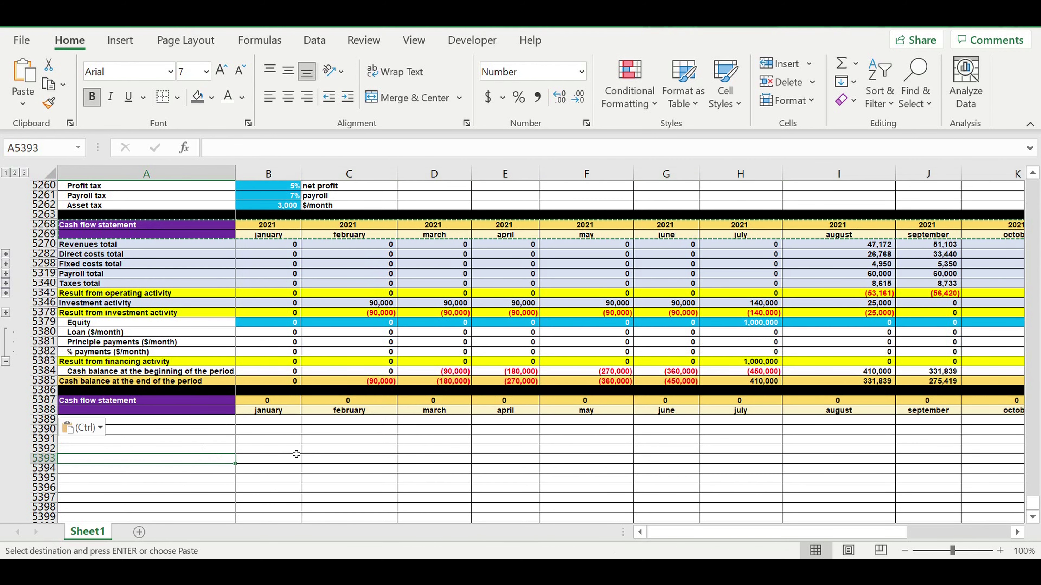
- Link the years in the copied header row 5387 to the cash flow statement's years, starting with =B5268 in January
{"action": "left_click", "coordinate": [274, 401]}
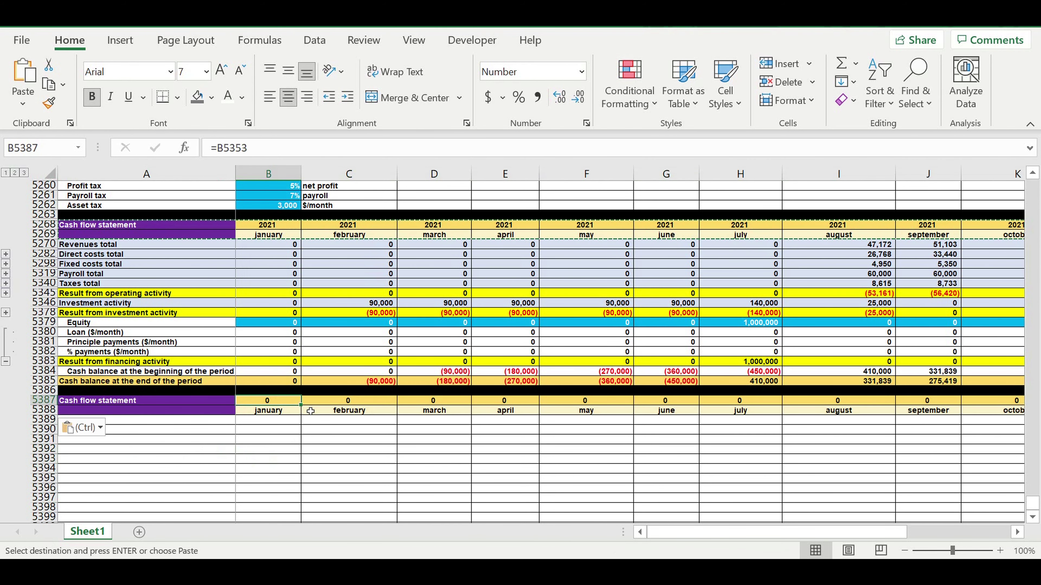
{"action": "type", "text": "="}
{"action": "left_click", "coordinate": [258, 226]}
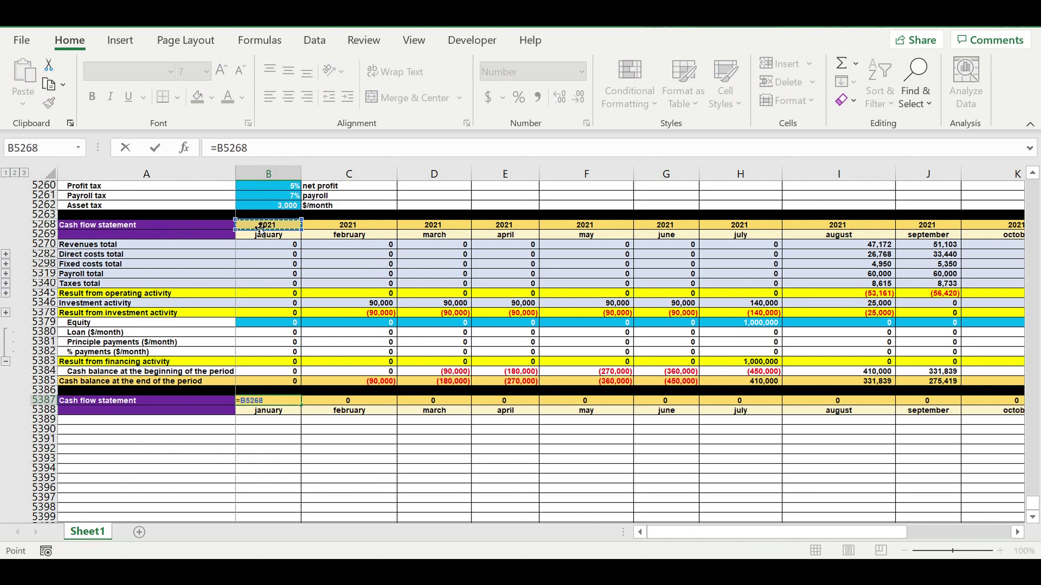
{"action": "key", "text": "ctrl+Return"}
{"action": "left_click", "coordinate": [282, 414]}
{"action": "left_click", "coordinate": [263, 466]}
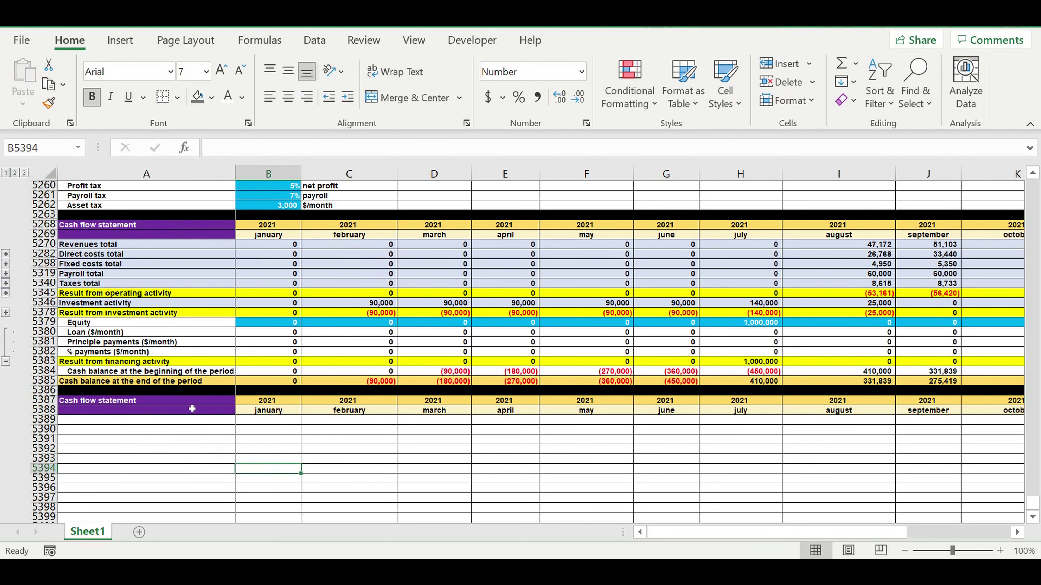
- Fill the copied header's title cells A5387:A5388 with dark blue
{"action": "left_click", "coordinate": [185, 399]}
{"action": "left_click", "coordinate": [211, 97]}
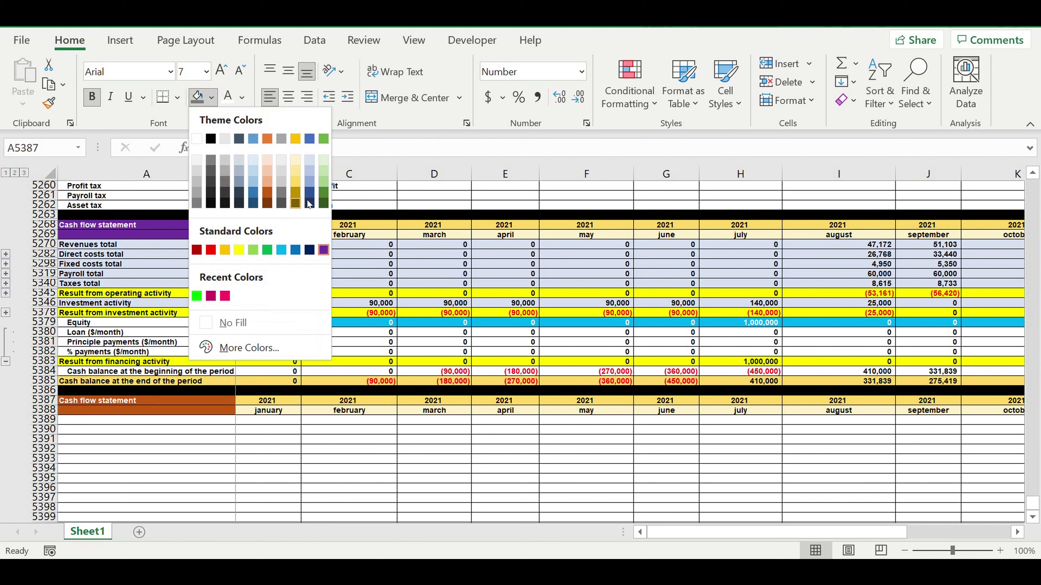
{"action": "left_click", "coordinate": [309, 204]}
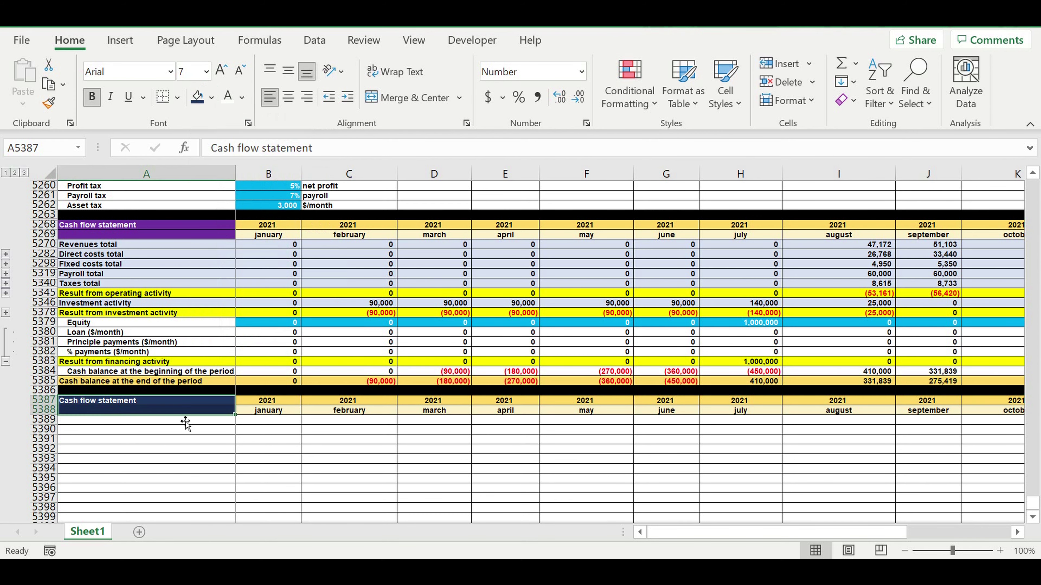
- Retitle the new section in A5387 as Financing and label its first row in A5389 CF
{"action": "left_click", "coordinate": [172, 440]}
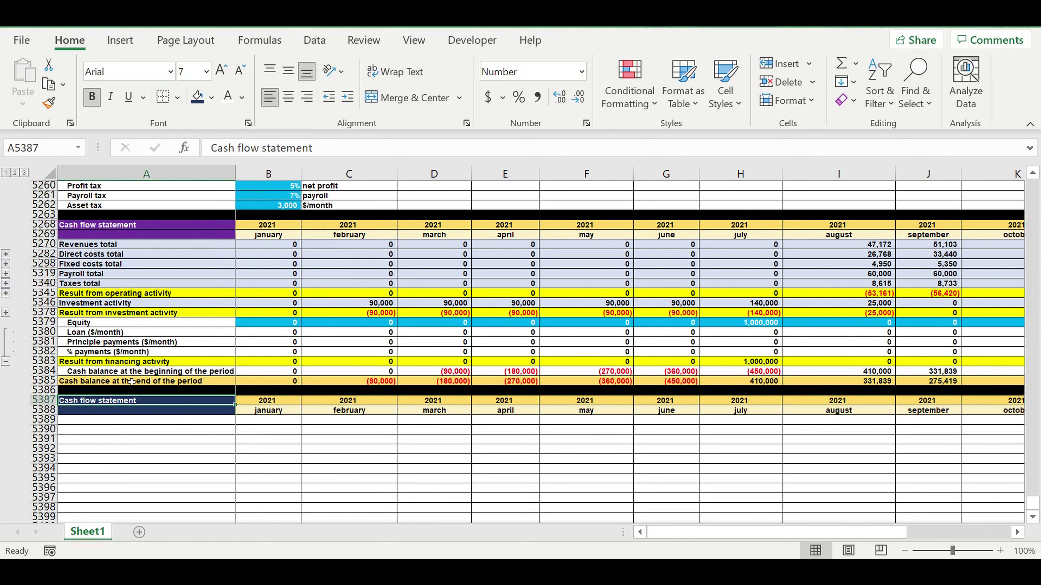
{"action": "type", "text": "Financin"}
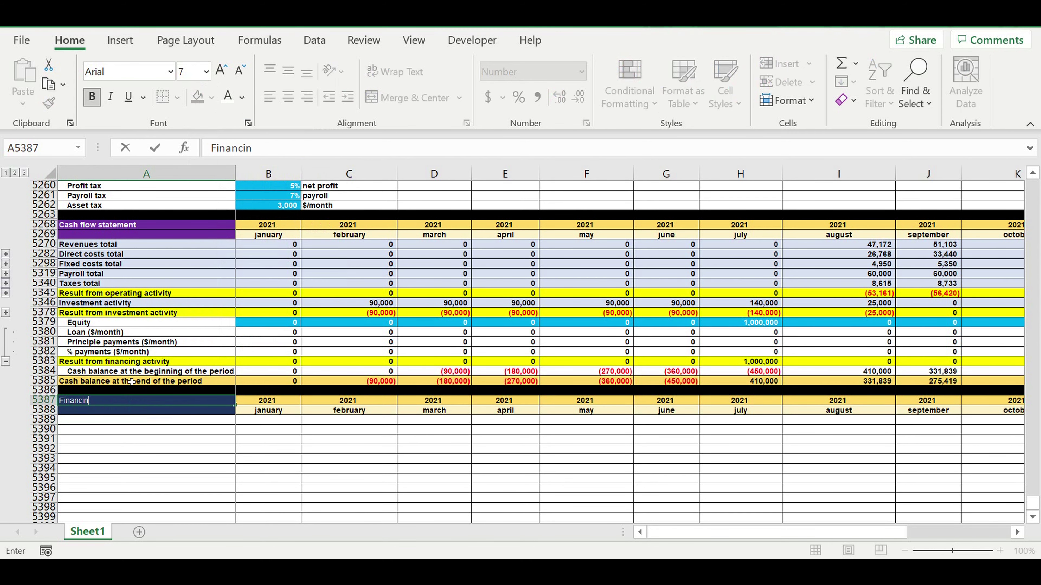
{"action": "type", "text": "g"}
{"action": "key", "text": "Return"}
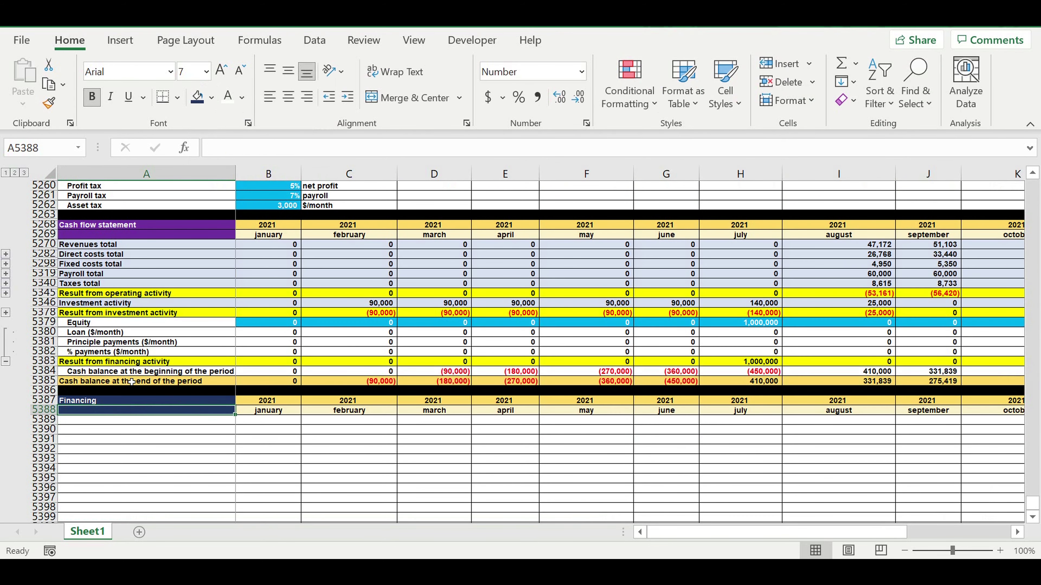
{"action": "left_click", "coordinate": [214, 422]}
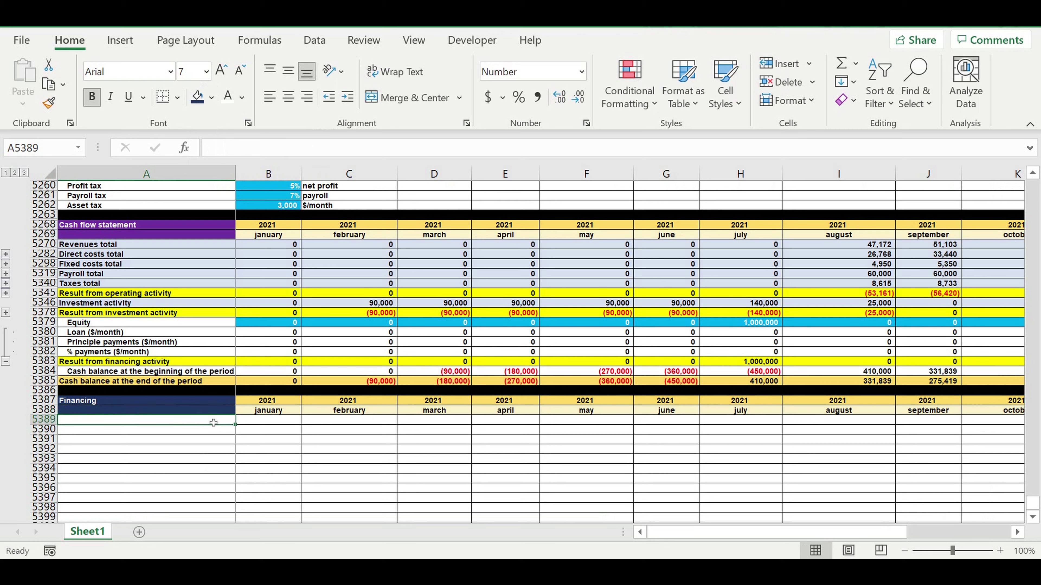
{"action": "type", "text": "CF"}
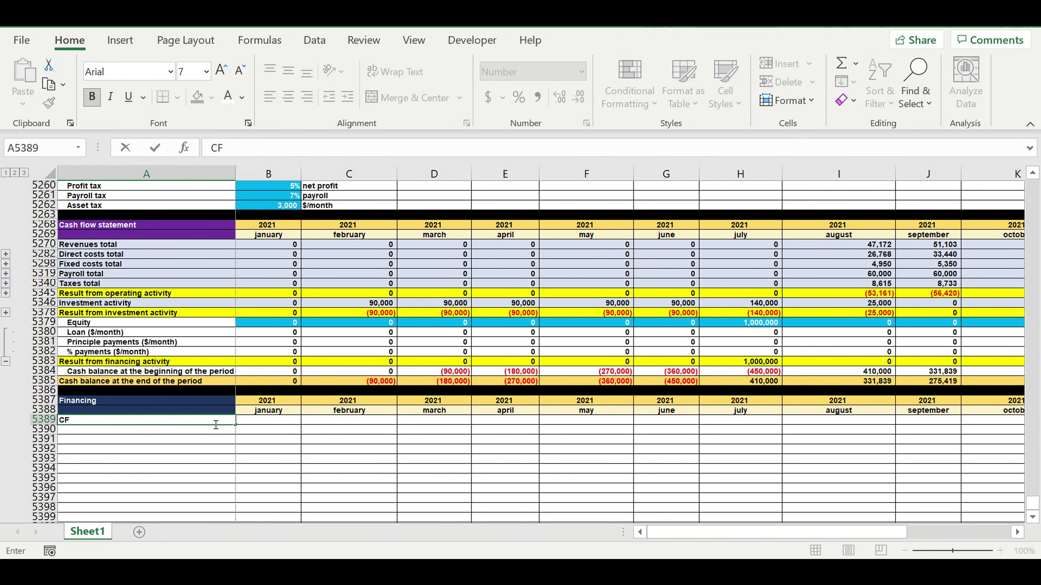
{"action": "key", "text": "Return"}
{"action": "left_click", "coordinate": [184, 481]}
- Calculate January's CF in B5389 as operating plus investment results plus loan, less principal and % payments: =B5345+B5378+B5380-B5381-B5382
{"action": "left_click", "coordinate": [272, 422]}
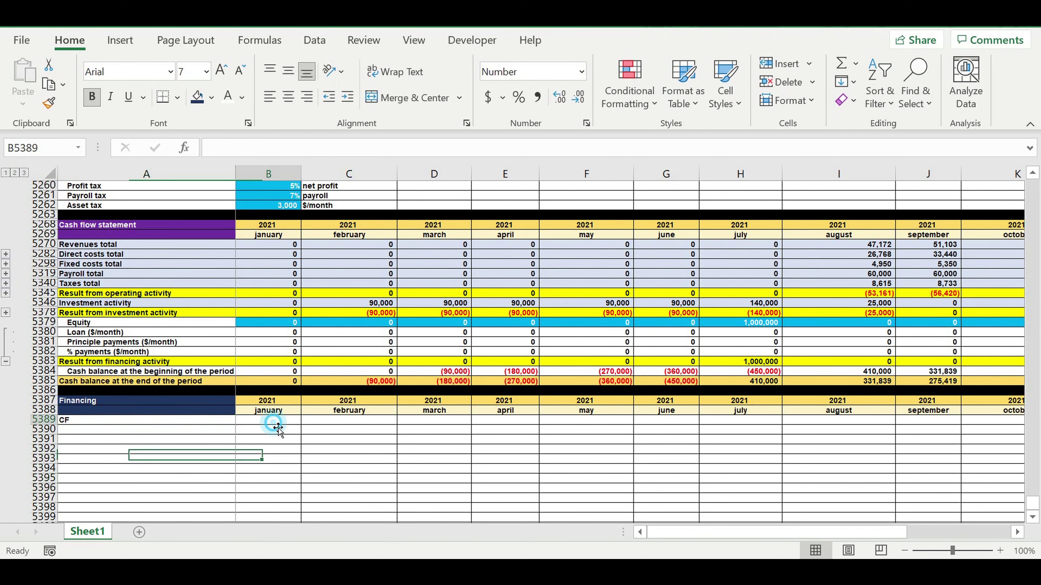
{"action": "type", "text": "="}
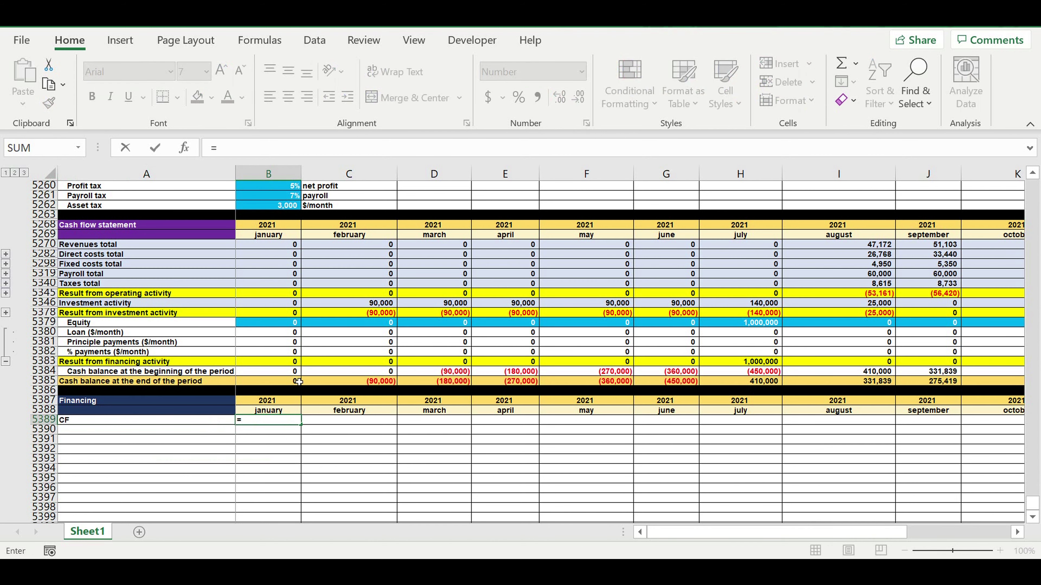
{"action": "left_click", "coordinate": [257, 297]}
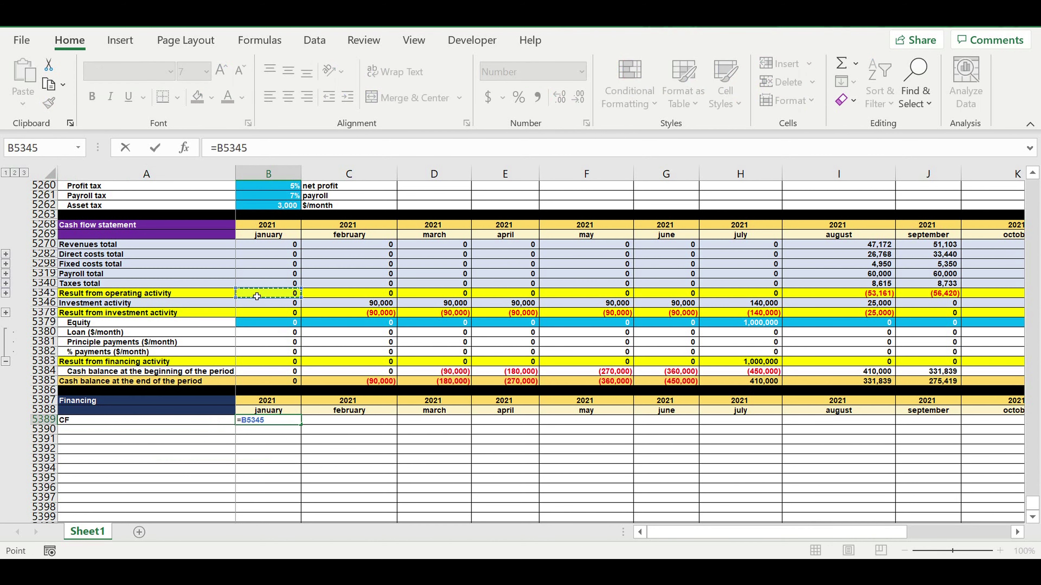
{"action": "type", "text": "+"}
{"action": "left_click", "coordinate": [259, 315]}
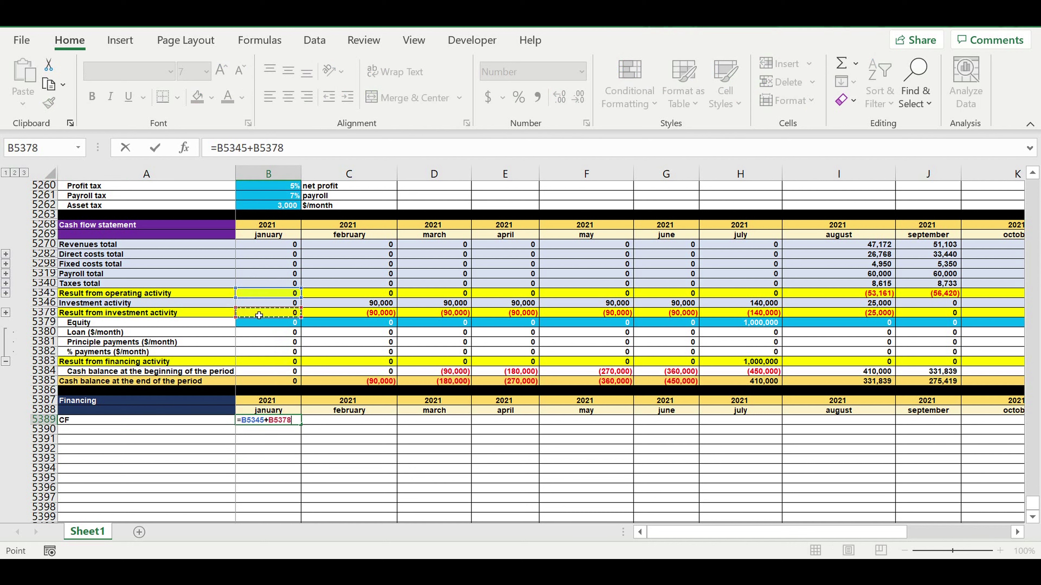
{"action": "type", "text": "+"}
{"action": "left_click", "coordinate": [260, 335]}
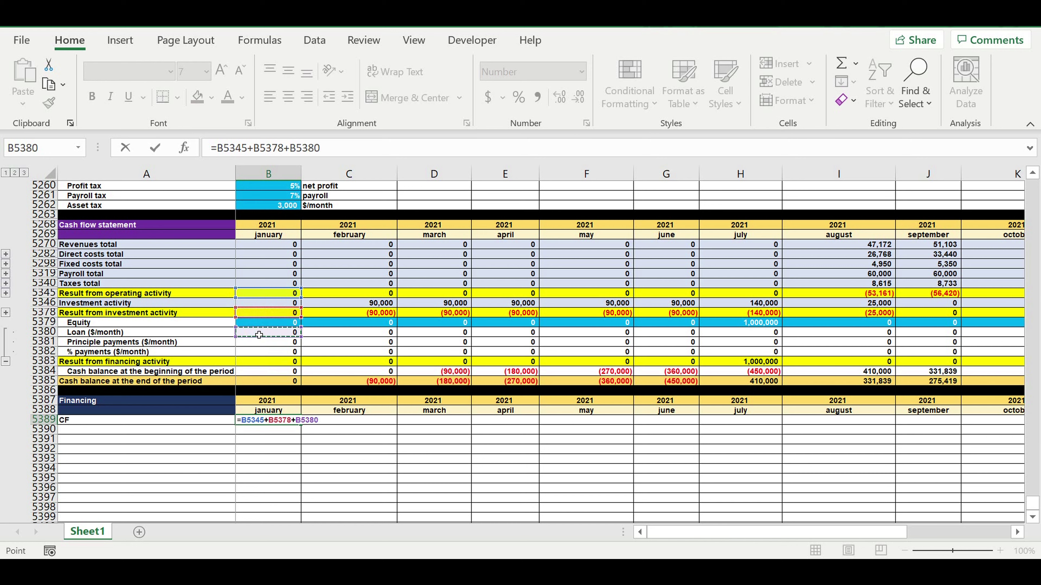
{"action": "type", "text": "-"}
{"action": "left_click", "coordinate": [251, 345]}
{"action": "type", "text": "-"}
{"action": "left_click", "coordinate": [252, 353]}
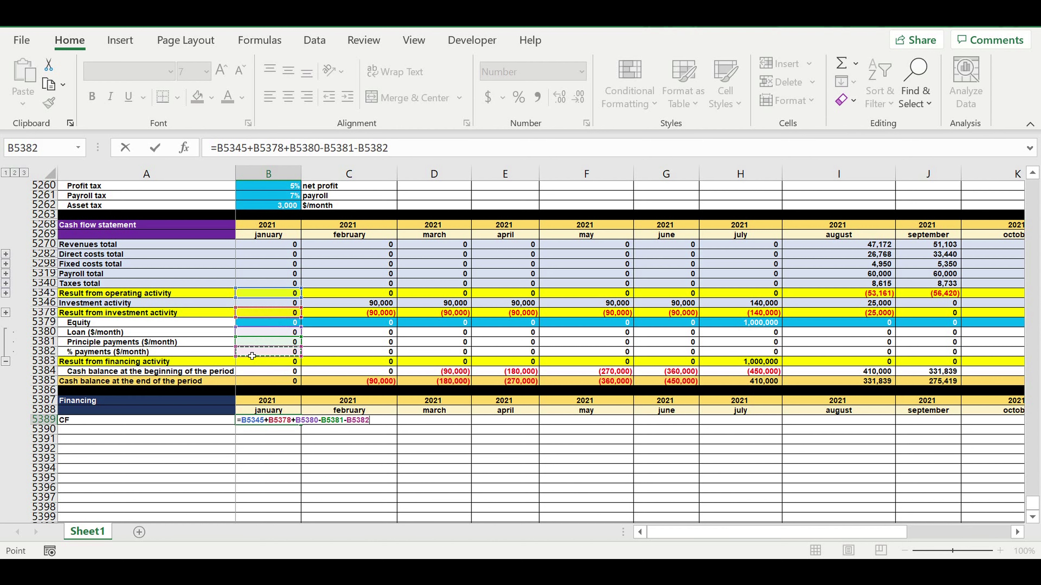
{"action": "key", "text": "Return"}
- Copy the CF formula to February in C5389 and make it cumulative by adding January's CF, +B5389
{"action": "left_click", "coordinate": [281, 422]}
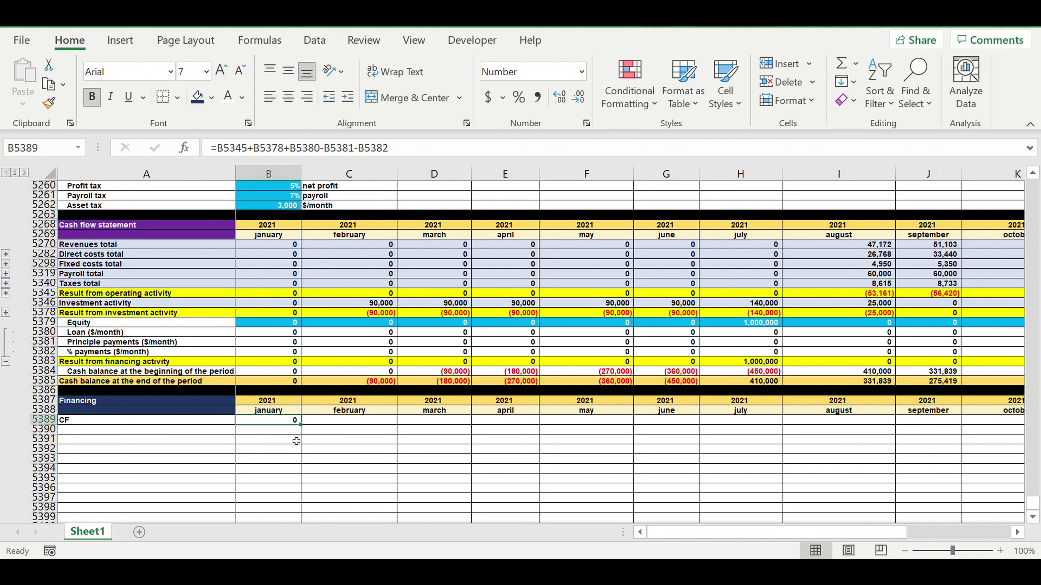
{"action": "left_click_drag", "start_coordinate": [303, 430], "coordinate": [360, 422]}
{"action": "left_click", "coordinate": [360, 422]}
{"action": "left_click", "coordinate": [411, 154]}
{"action": "type", "text": "+"}
{"action": "left_click", "coordinate": [275, 422]}
{"action": "key", "text": "Return"}
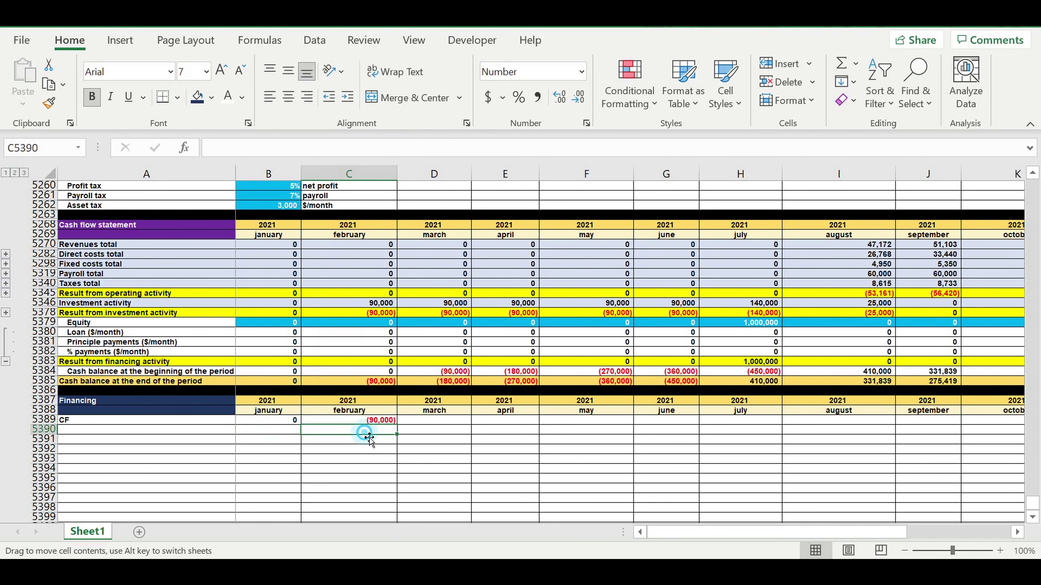
- Extend the cumulative CF formula from C5389 across all months through December 2030 in DQ5389
{"action": "left_click", "coordinate": [365, 421]}
{"action": "left_click_drag", "start_coordinate": [401, 429], "coordinate": [920, 415]}
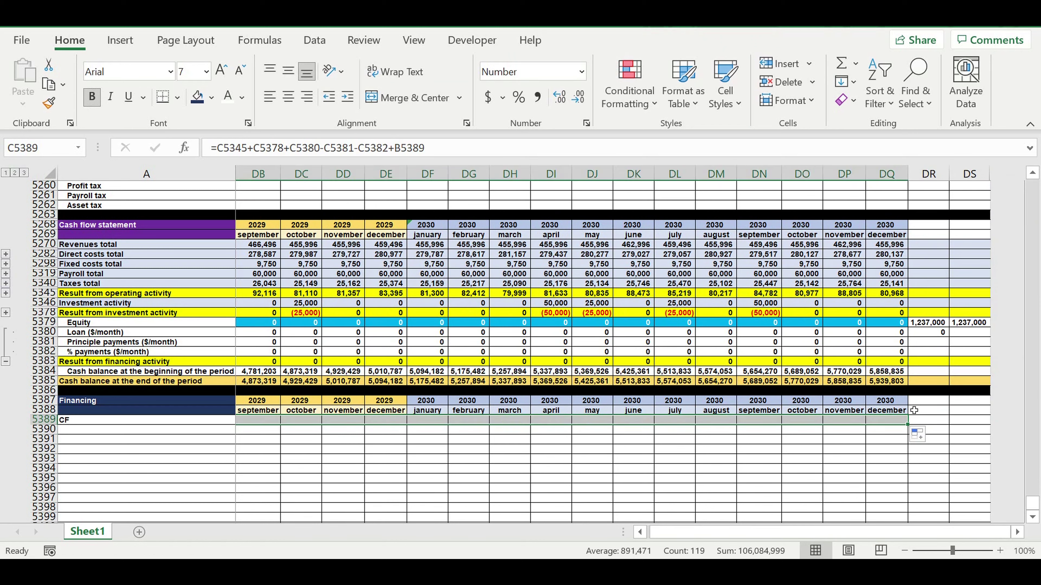
{"action": "left_click", "coordinate": [880, 459]}
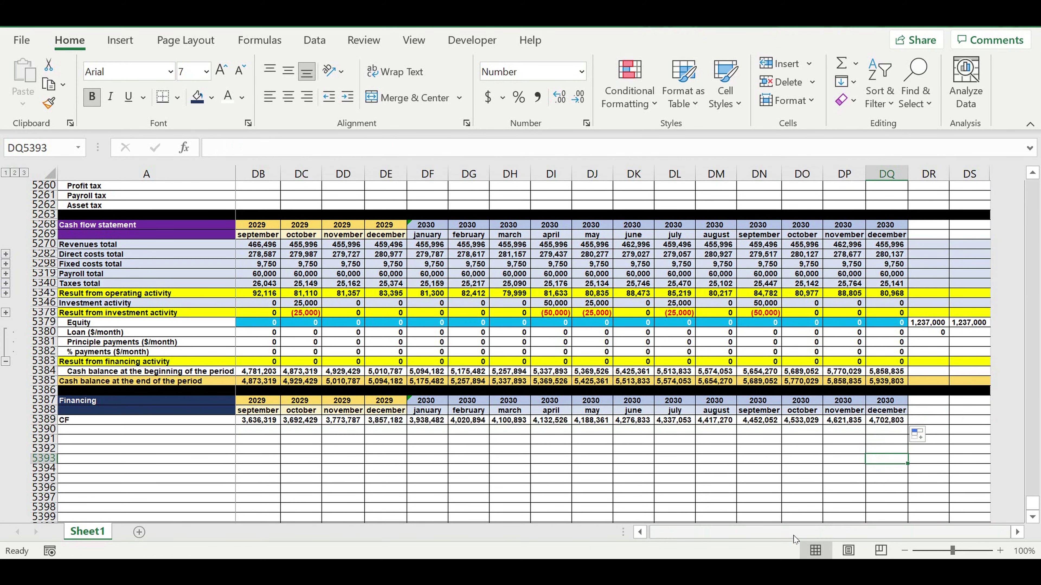
- Find the lowest cumulative cash flow in DR5389, beside the CF row, with =MIN(B5389:DQ5389)
{"action": "left_click_drag", "start_coordinate": [822, 532], "coordinate": [644, 538]}
{"action": "left_click_drag", "start_coordinate": [712, 535], "coordinate": [910, 536]}
{"action": "left_click", "coordinate": [931, 422]}
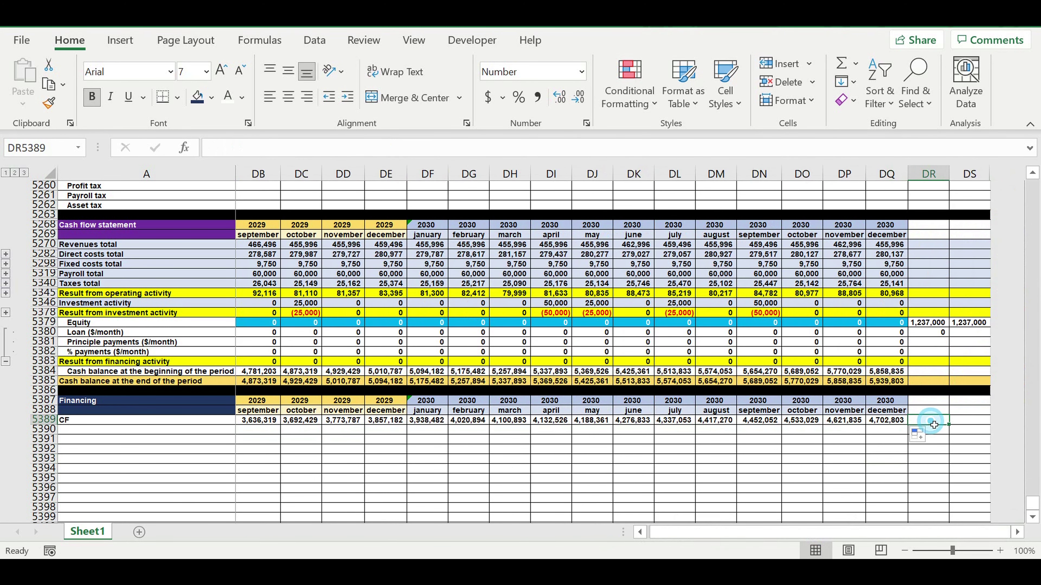
{"action": "type", "text": "=min"}
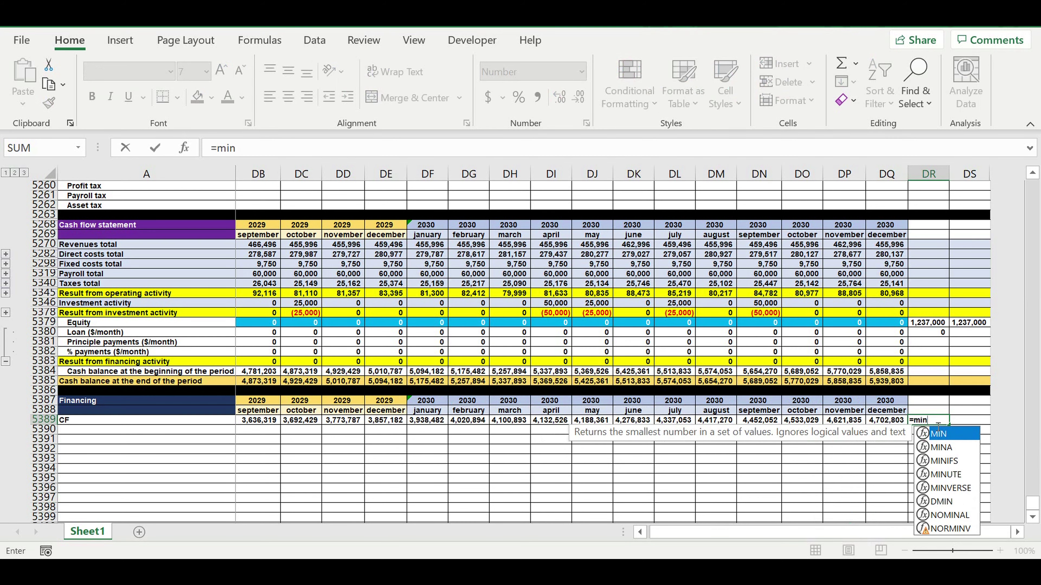
{"action": "type", "text": "("}
{"action": "left_click_drag", "start_coordinate": [887, 423], "coordinate": [260, 422]}
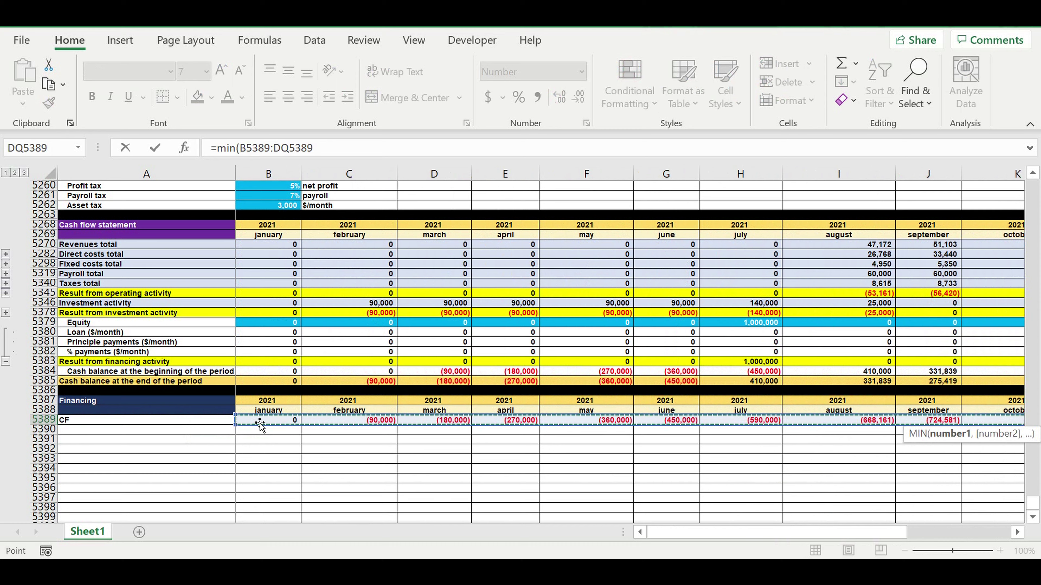
{"action": "type", "text": ")"}
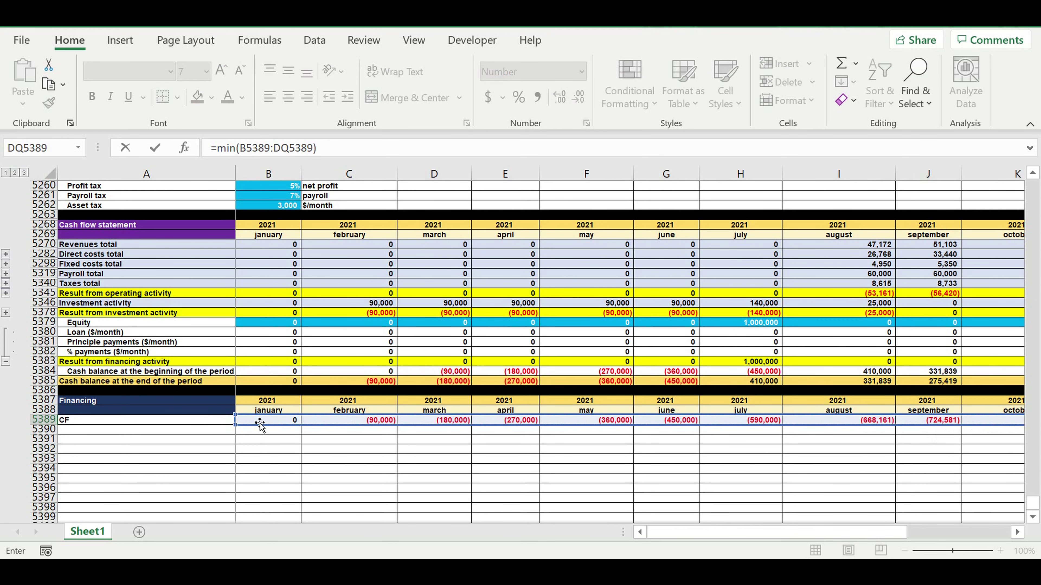
{"action": "key", "text": "Return"}
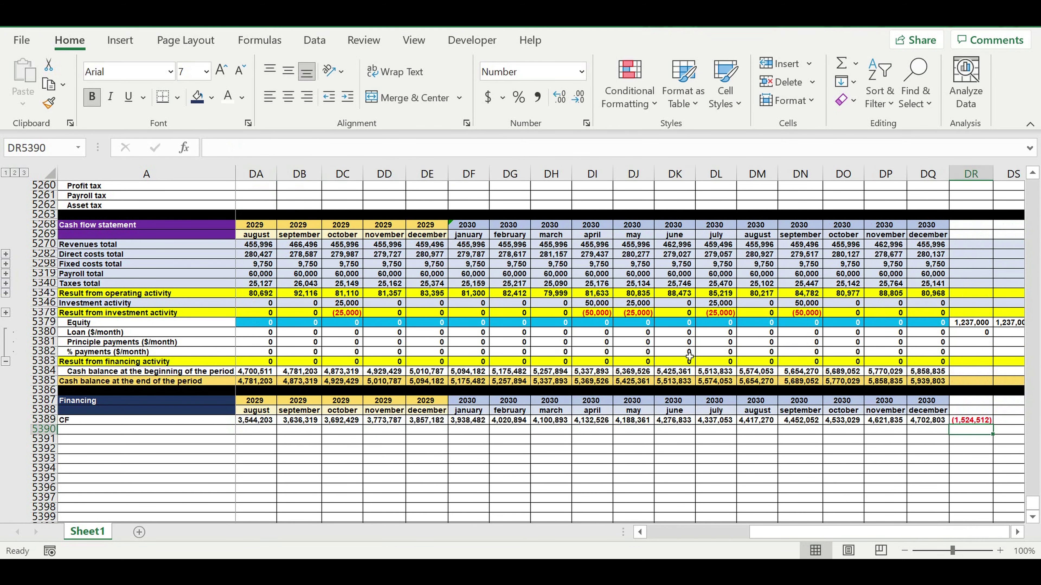
{"action": "left_click", "coordinate": [975, 420]}
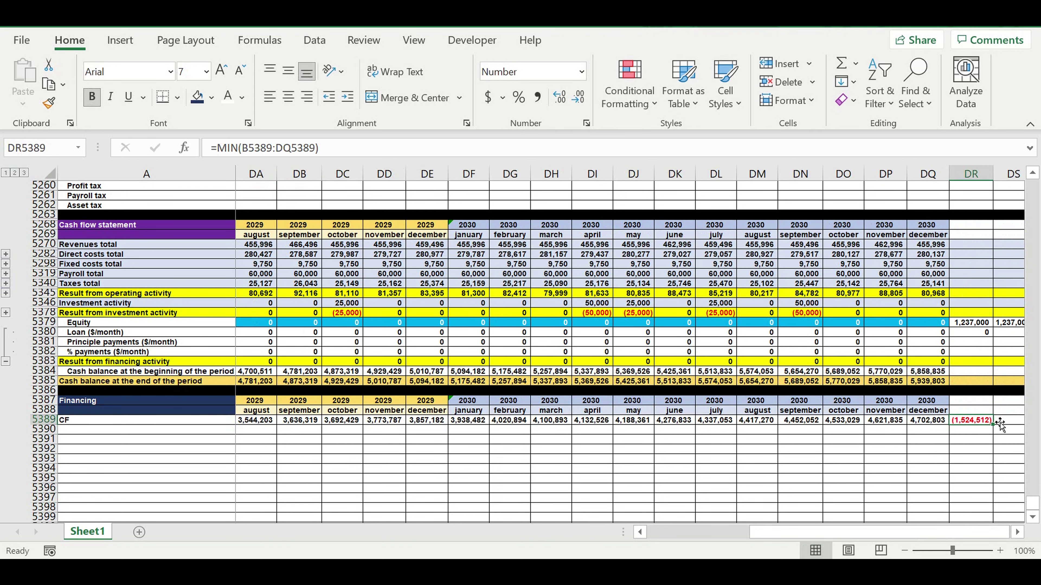
- Set January 2021's Equity in B5379 to the negated minimum cumulative cash flow, =-DR5389
{"action": "left_click_drag", "start_coordinate": [758, 532], "coordinate": [654, 532]}
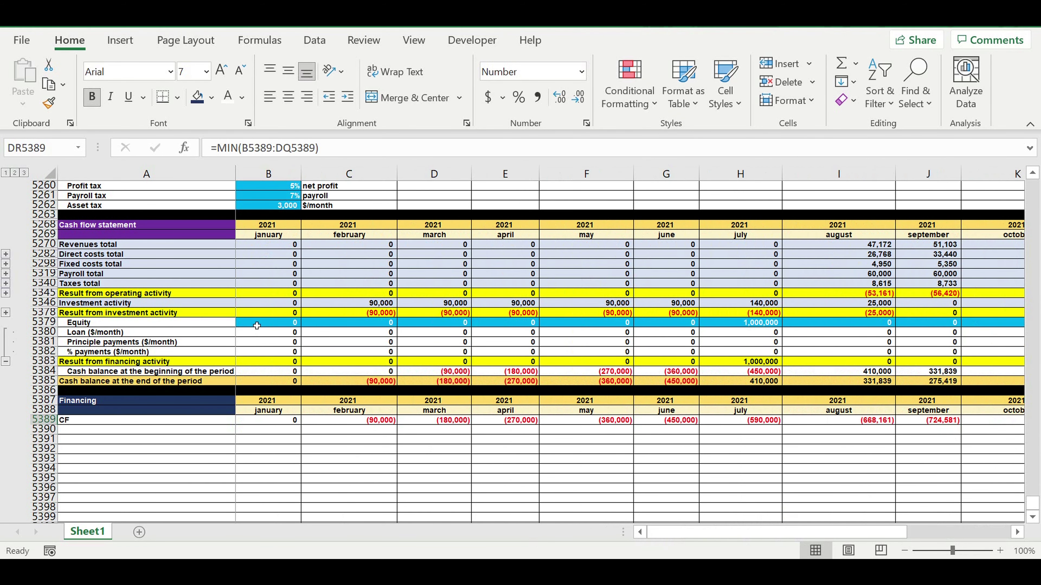
{"action": "left_click", "coordinate": [257, 326]}
{"action": "type", "text": "=-"}
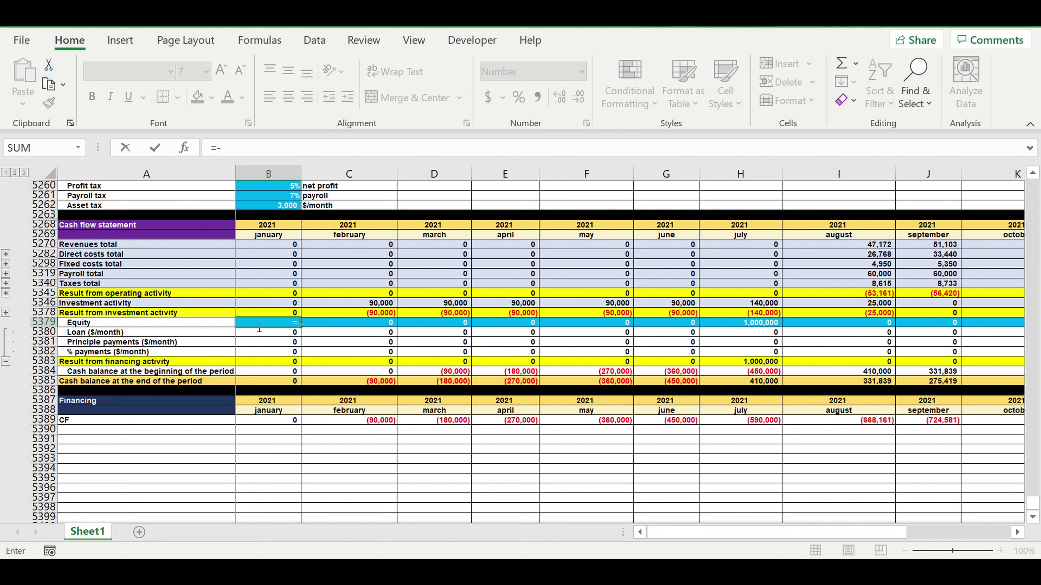
{"action": "left_click_drag", "start_coordinate": [833, 532], "coordinate": [960, 548]}
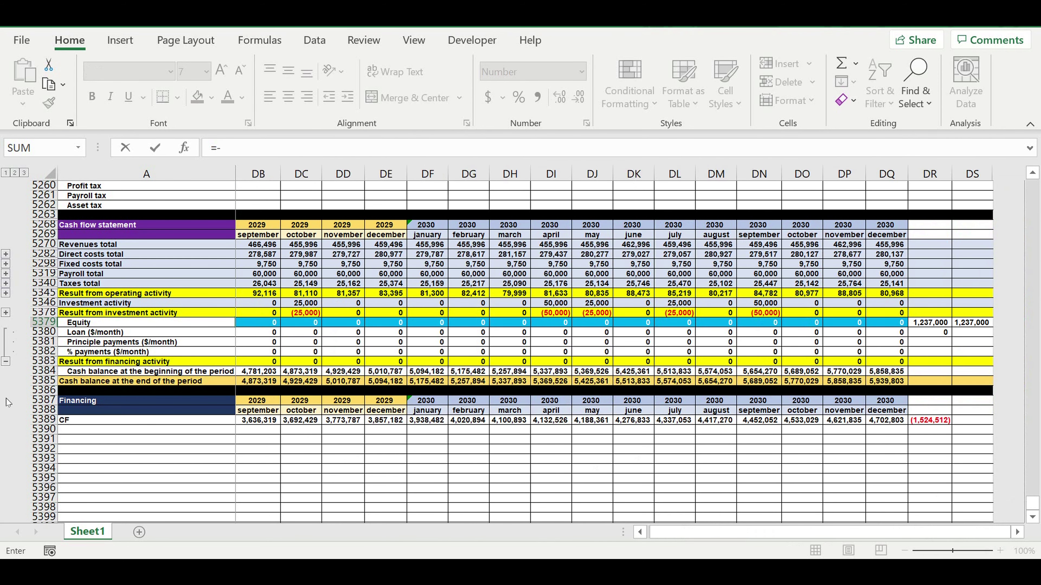
{"action": "left_click", "coordinate": [934, 424]}
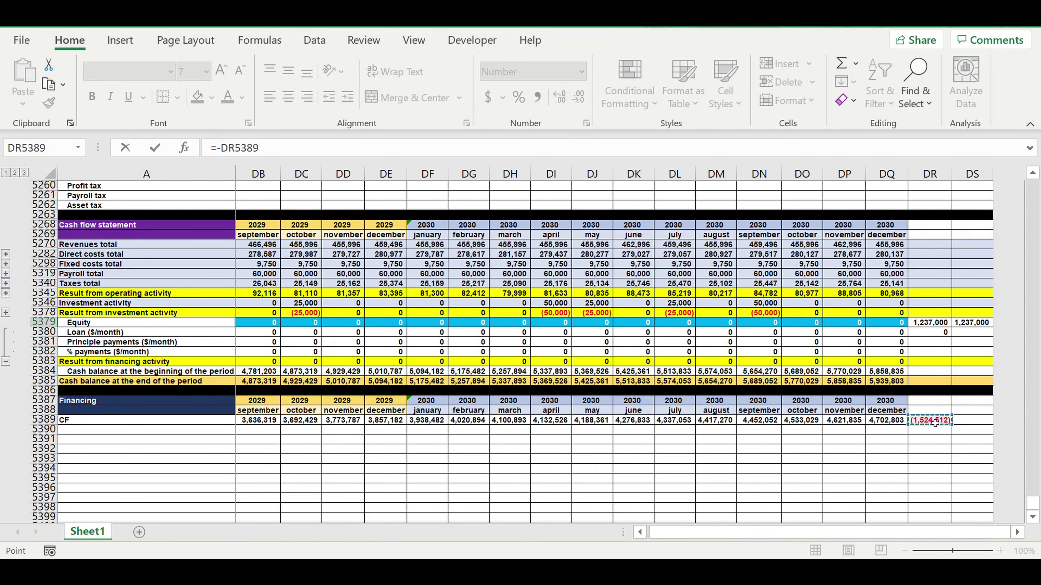
{"action": "key", "text": "Return"}
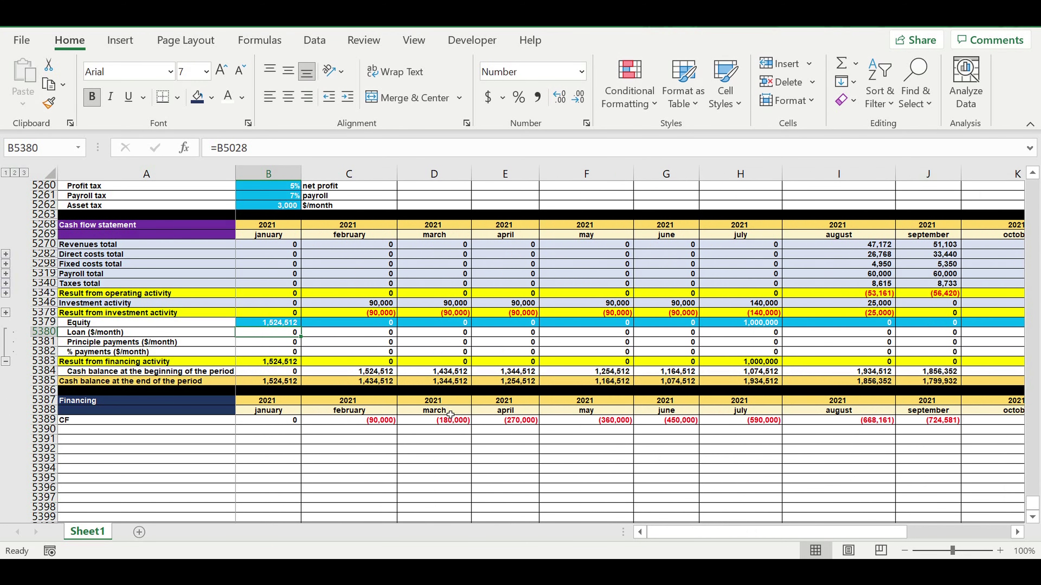
{"action": "left_click", "coordinate": [437, 451]}
{"action": "left_click", "coordinate": [288, 325]}
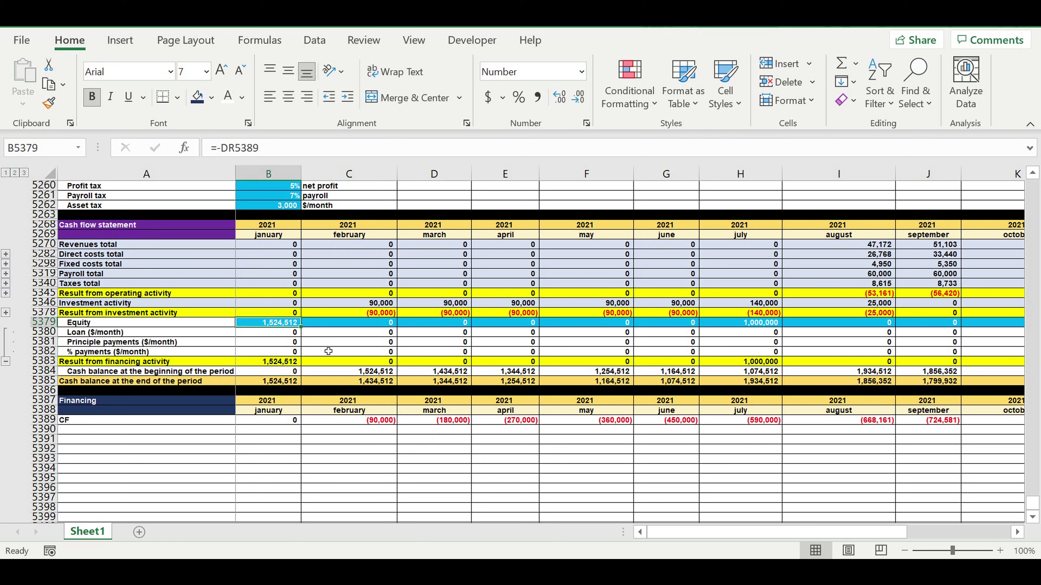
- Check the monthly cash balances at the end of the period in row 5385 from March through August 2021
{"action": "left_click", "coordinate": [452, 384]}
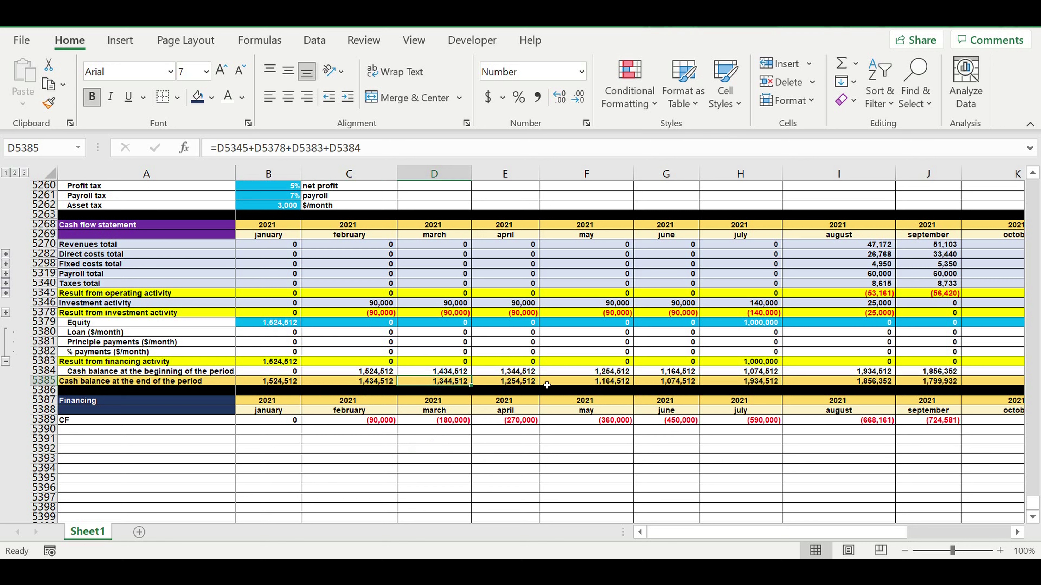
{"action": "key", "text": "Right"}
{"action": "key", "text": "Right"}
{"action": "key", "text": "Right"}
{"action": "key", "text": "Right"}
{"action": "key", "text": "Right"}
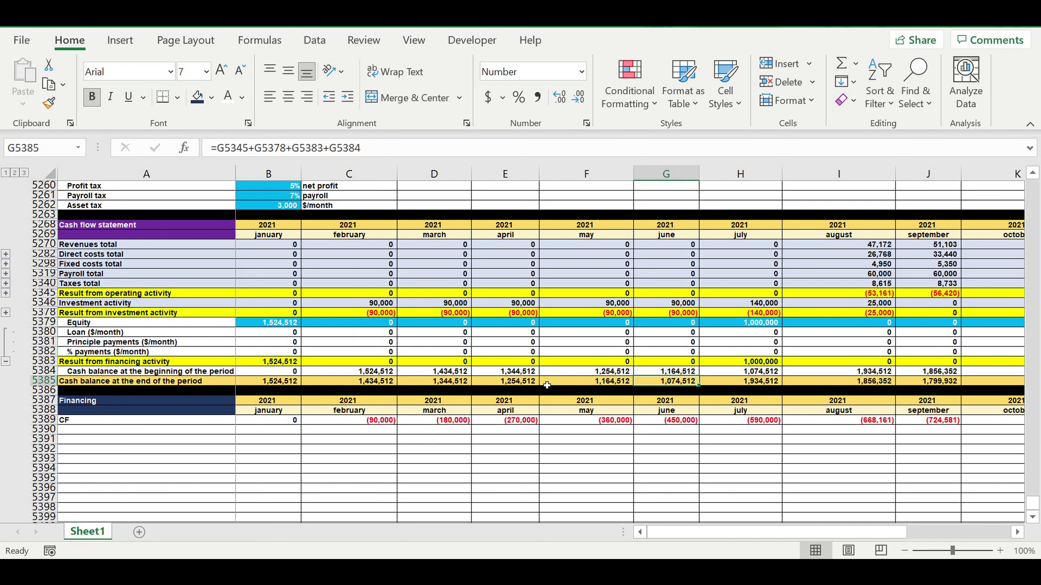
{"action": "left_click", "coordinate": [74, 383]}
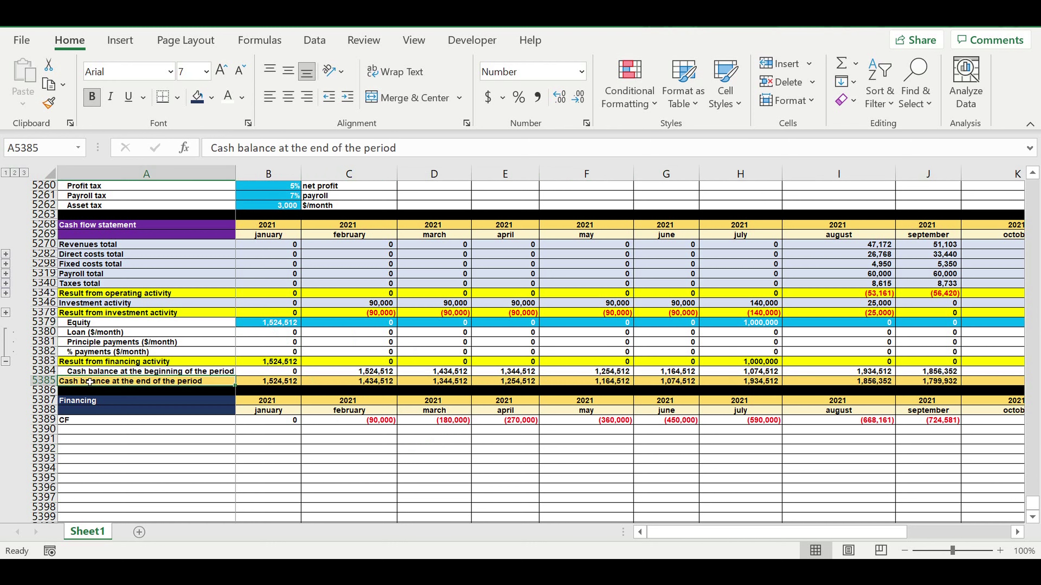
{"action": "left_click", "coordinate": [667, 384]}
{"action": "key", "text": "Right"}
{"action": "key", "text": "Right"}
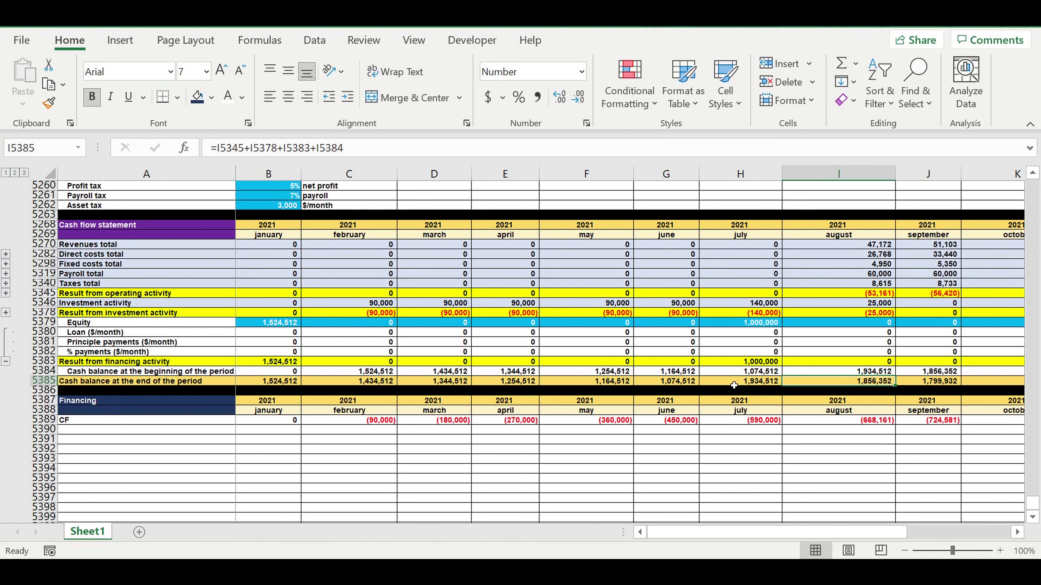
- Fill the Equity row with 0 from May 2021 in F5379 through December 2026, overwriting the manually entered contributions
{"action": "left_click", "coordinate": [751, 323]}
{"action": "left_click", "coordinate": [614, 327]}
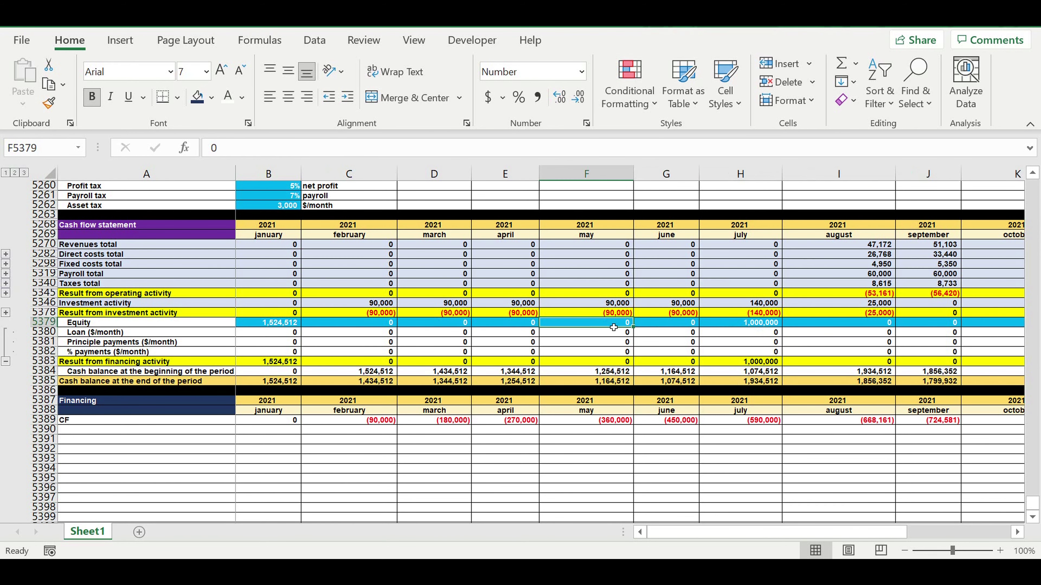
{"action": "left_click_drag", "start_coordinate": [639, 329], "coordinate": [984, 323]}
{"action": "left_click", "coordinate": [732, 332]}
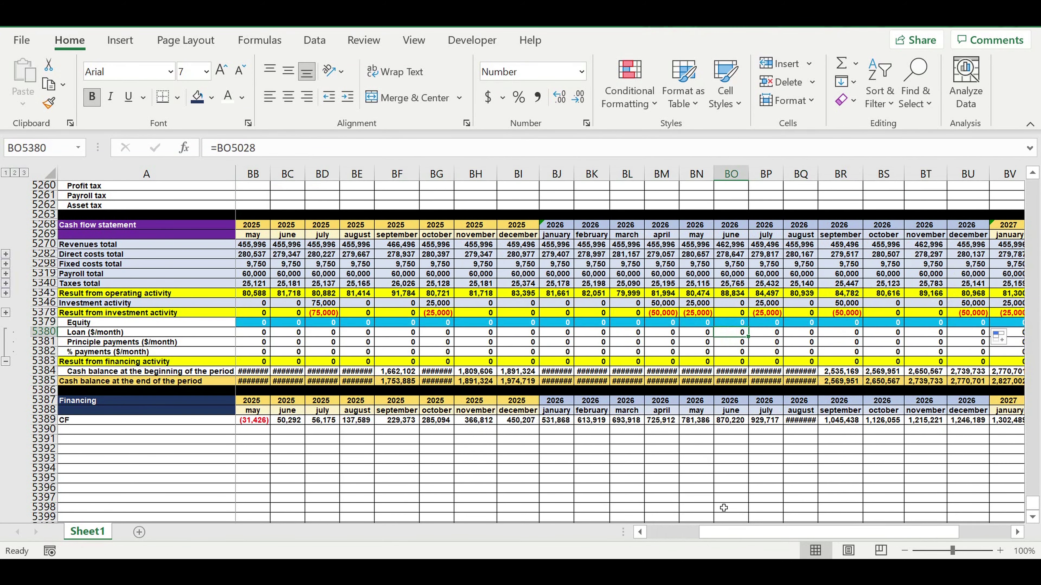
{"action": "left_click_drag", "start_coordinate": [726, 537], "coordinate": [675, 538]}
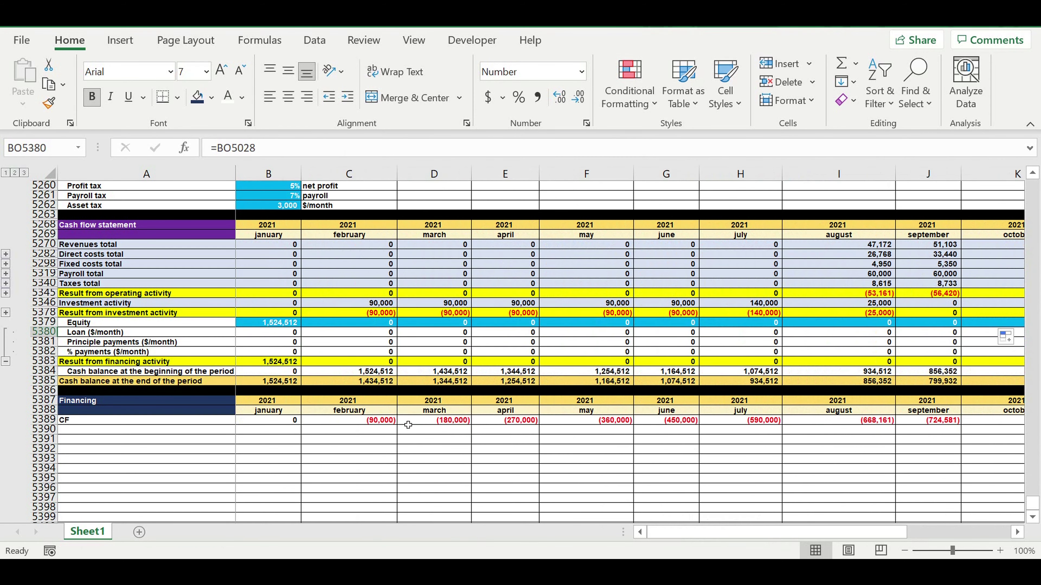
{"action": "left_click", "coordinate": [368, 323]}
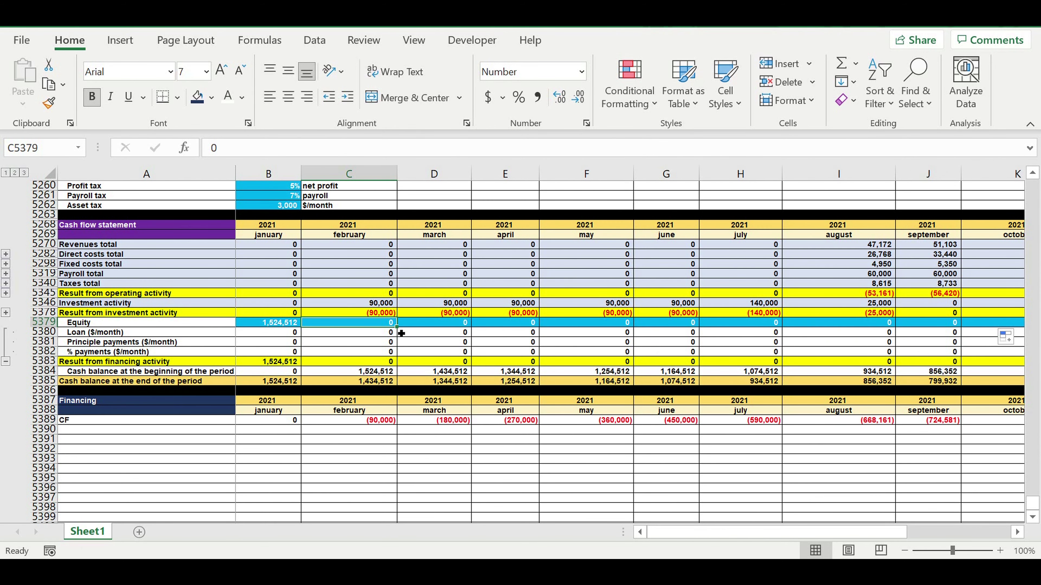
- Fill the Equity row with 0 from February 2021 in C5379 through January 2026 in BJ5379
{"action": "left_click_drag", "start_coordinate": [401, 333], "coordinate": [862, 333]}
{"action": "left_click_drag", "start_coordinate": [1039, 317], "coordinate": [894, 324]}
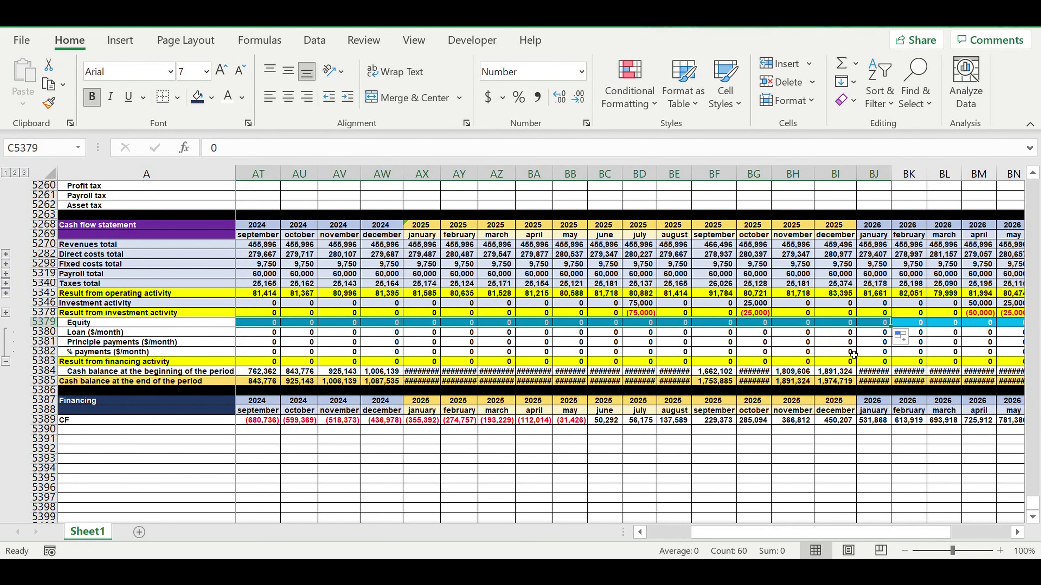
{"action": "left_click", "coordinate": [821, 352]}
- Check the monthly cash balances at the end of the period in row 5385 from April 2021 through March 2023
{"action": "left_click_drag", "start_coordinate": [745, 533], "coordinate": [438, 527]}
{"action": "left_click", "coordinate": [507, 384]}
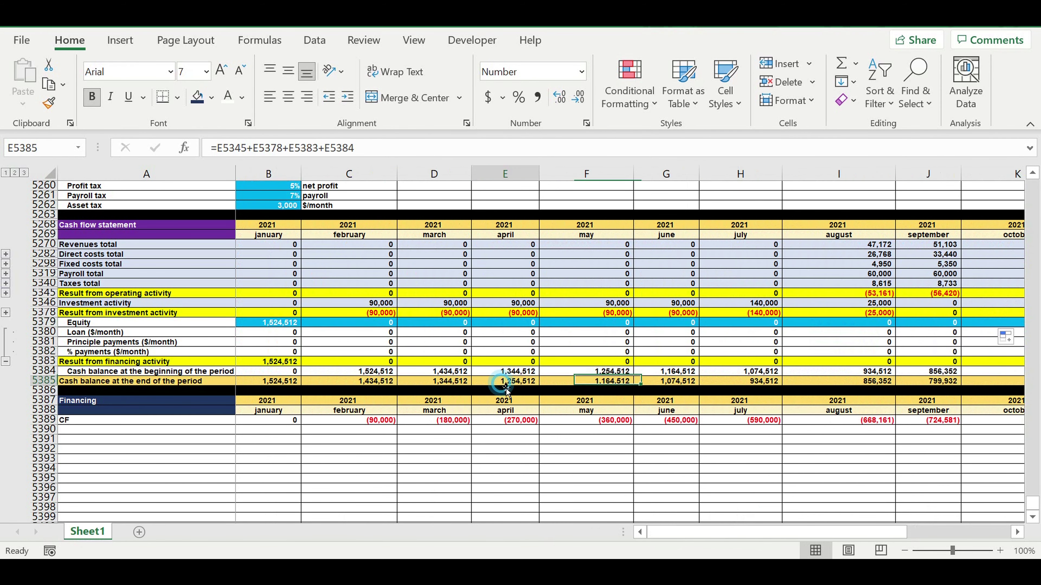
{"action": "key", "text": "Right"}
{"action": "key", "text": "Right"}
{"action": "key", "text": "Right"}
{"action": "key", "text": "Right"}
{"action": "key", "text": "Right"}
{"action": "key", "text": "Right"}
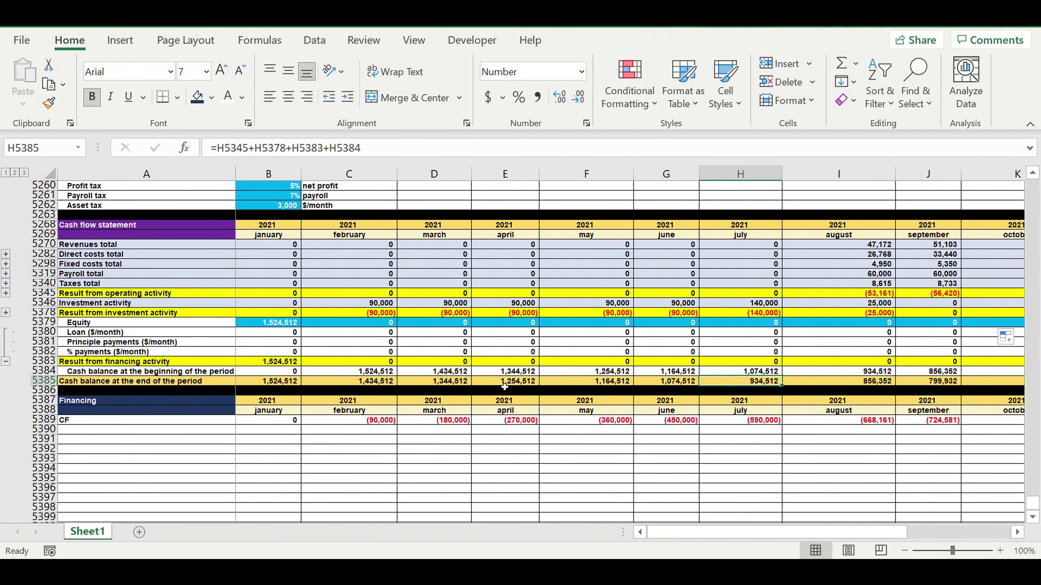
{"action": "key", "text": "Right"}
{"action": "key", "text": "Right"}
{"action": "key", "text": "Right"}
{"action": "key", "text": "Right"}
{"action": "key", "text": "Right"}
{"action": "key", "text": "Right"}
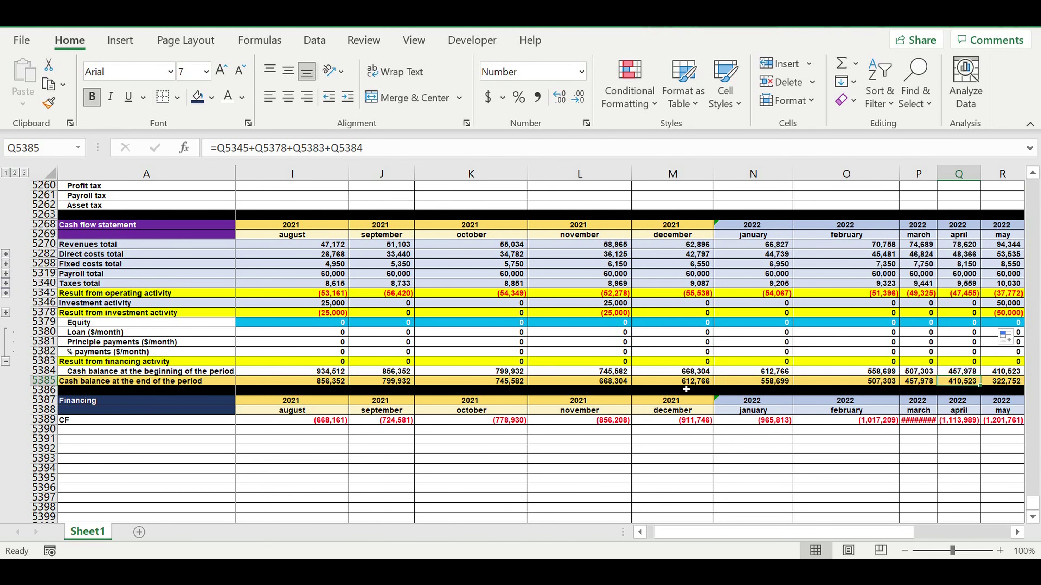
{"action": "left_click_drag", "start_coordinate": [677, 387], "coordinate": [930, 384]}
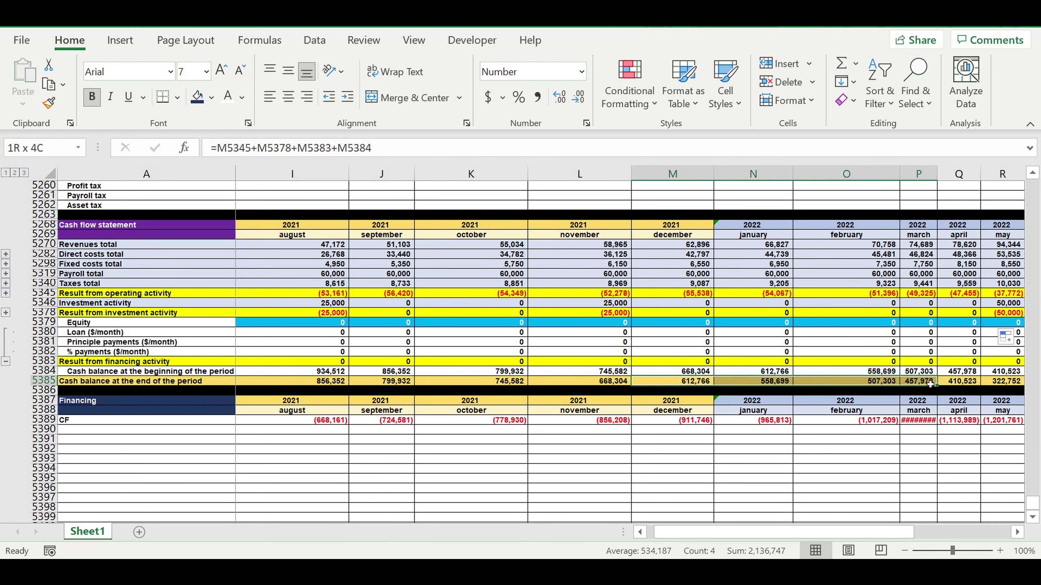
{"action": "left_click", "coordinate": [771, 384]}
{"action": "key", "text": "Right"}
{"action": "key", "text": "Right"}
{"action": "key", "text": "Right"}
{"action": "key", "text": "Right"}
{"action": "key", "text": "Right"}
{"action": "key", "text": "Right"}
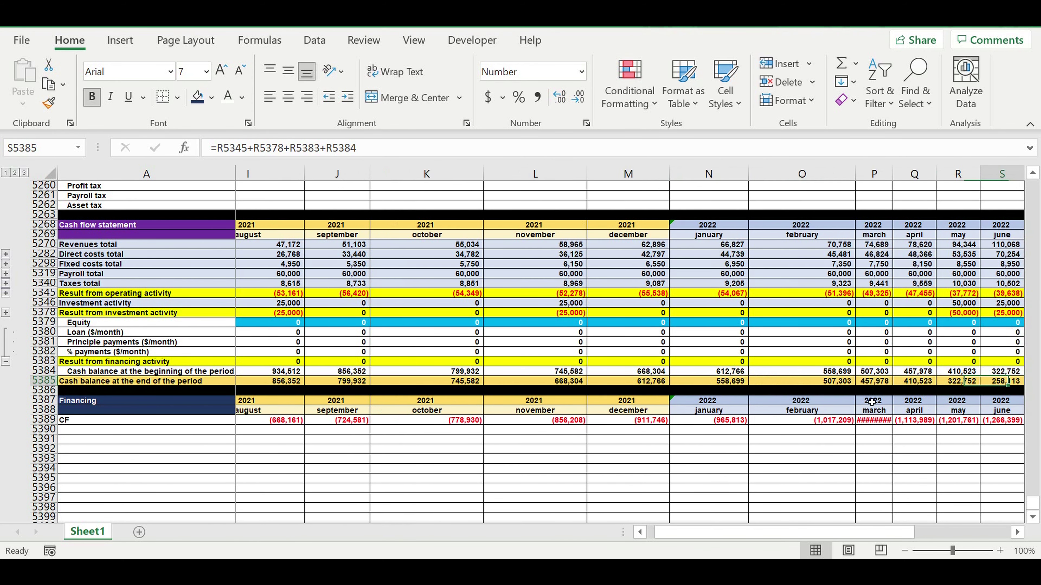
{"action": "key", "text": "Right"}
{"action": "key", "text": "Right"}
{"action": "key", "text": "Right"}
{"action": "key", "text": "Right"}
{"action": "key", "text": "Right"}
{"action": "key", "text": "Right"}
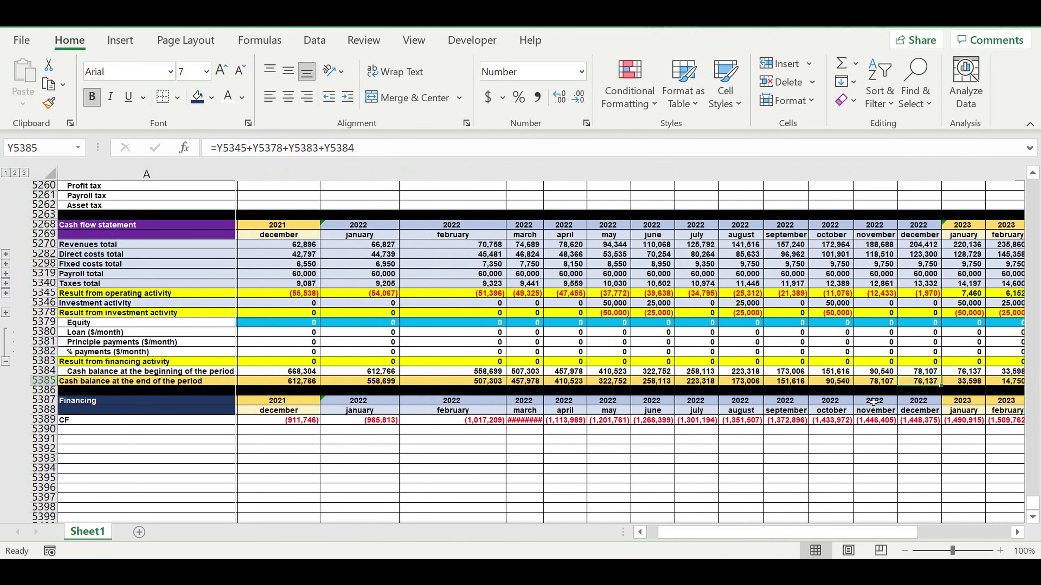
{"action": "key", "text": "Right"}
{"action": "key", "text": "Right"}
{"action": "key", "text": "Right"}
{"action": "left_click", "coordinate": [888, 382]}
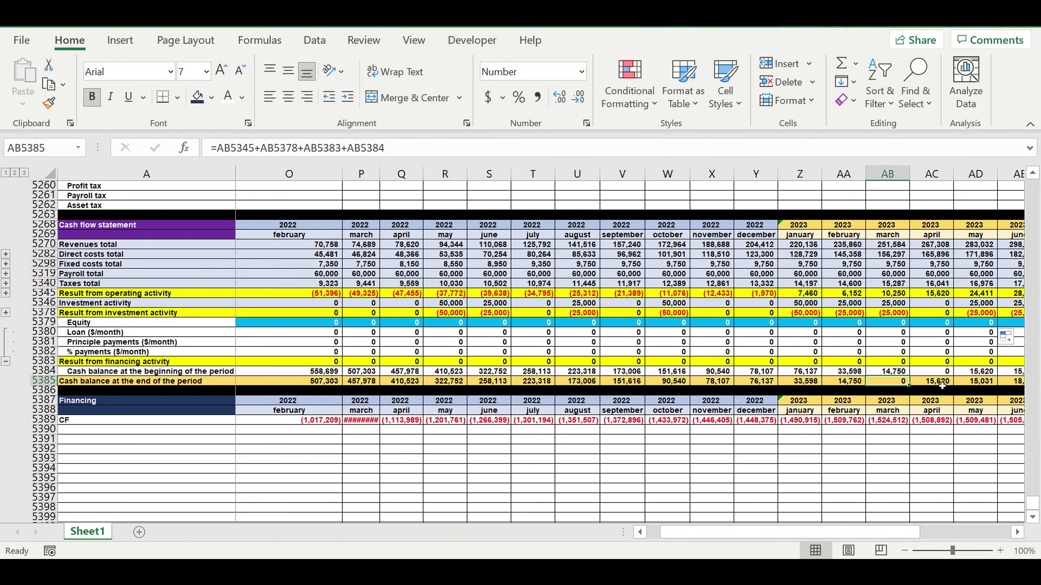
- Examine the end-of-period cash balances from April 2023 through February 2024, plus the whole March 2023 column of the cash flow statement
{"action": "mouse_move", "coordinate": [941, 383]}
{"action": "left_mouse_down"}
{"action": "mouse_move", "coordinate": [975, 383]}
{"action": "mouse_move", "coordinate": [939, 383]}
{"action": "left_mouse_up"}
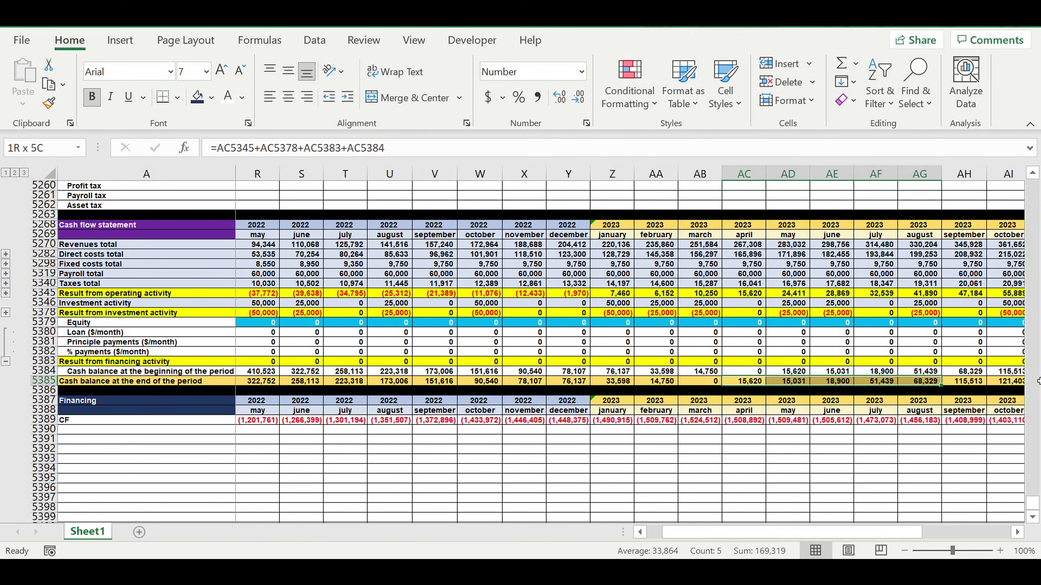
{"action": "left_click_drag", "start_coordinate": [1039, 381], "coordinate": [982, 385]}
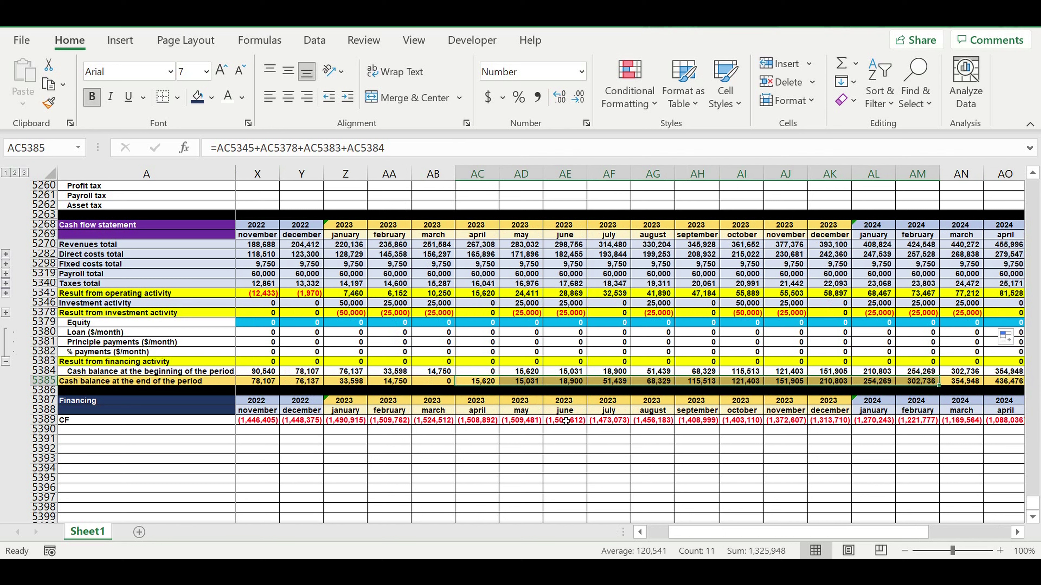
{"action": "left_click", "coordinate": [551, 421]}
{"action": "left_click", "coordinate": [432, 384]}
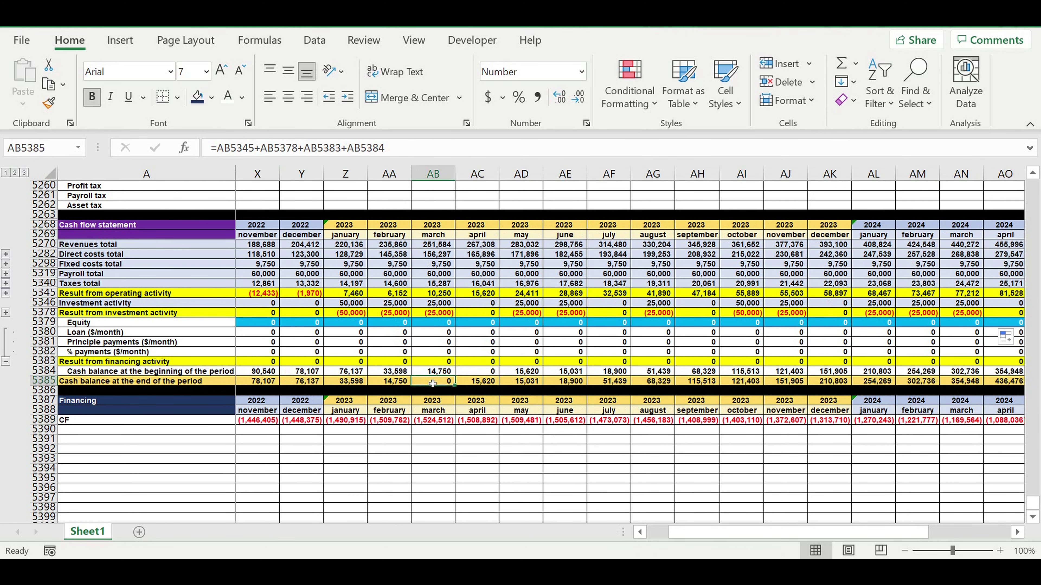
{"action": "left_click_drag", "start_coordinate": [439, 227], "coordinate": [438, 400]}
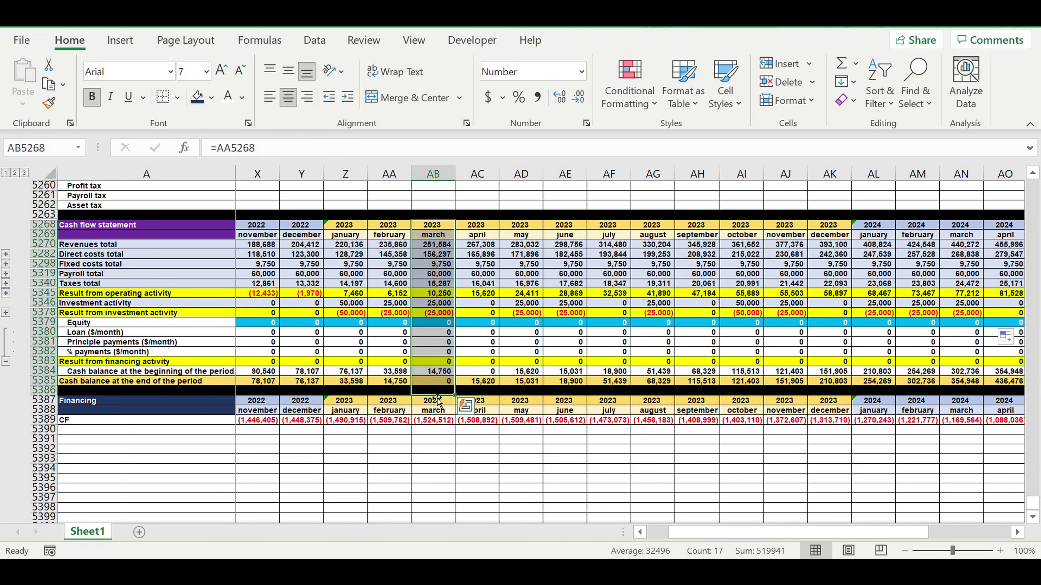
- Set the loan's Amount ($) in B5014 of the Loan section to 1000000
{"action": "left_click_drag", "start_coordinate": [713, 539], "coordinate": [638, 533]}
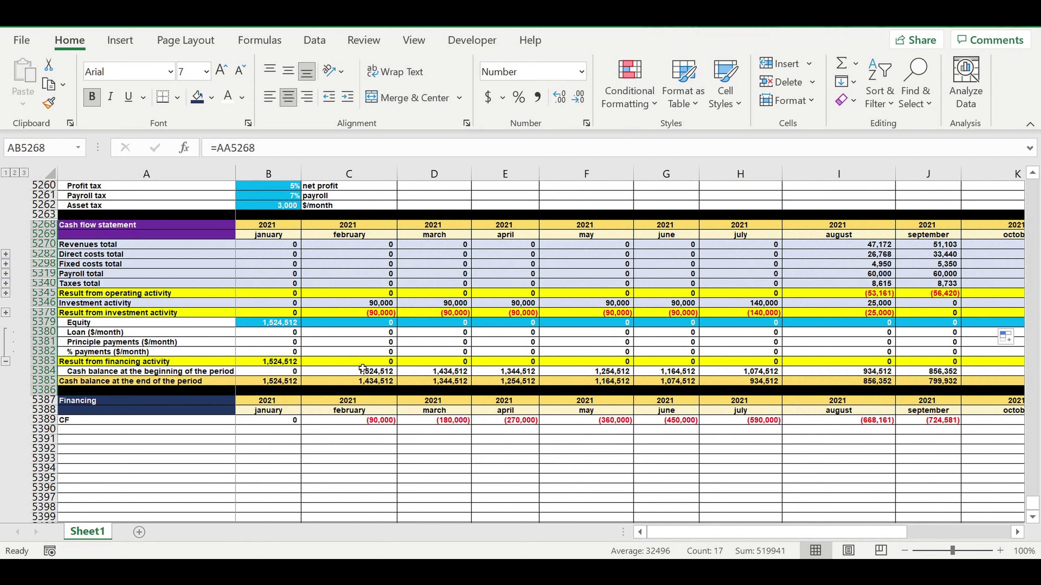
{"action": "scroll", "coordinate": [362, 368], "scroll_direction": "up", "scroll_amount": 6}
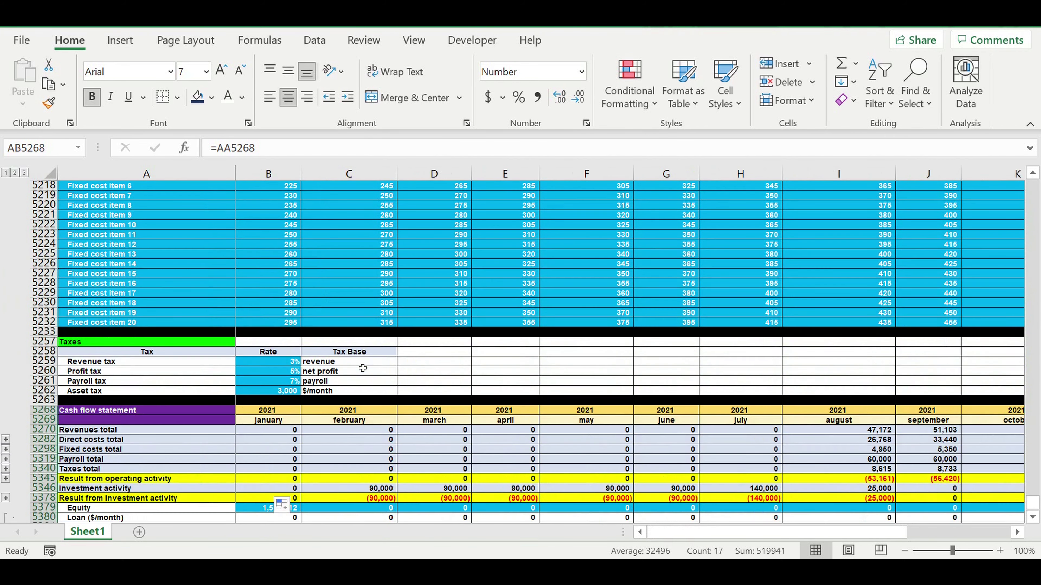
{"action": "scroll", "coordinate": [362, 368], "scroll_direction": "up", "scroll_amount": 10}
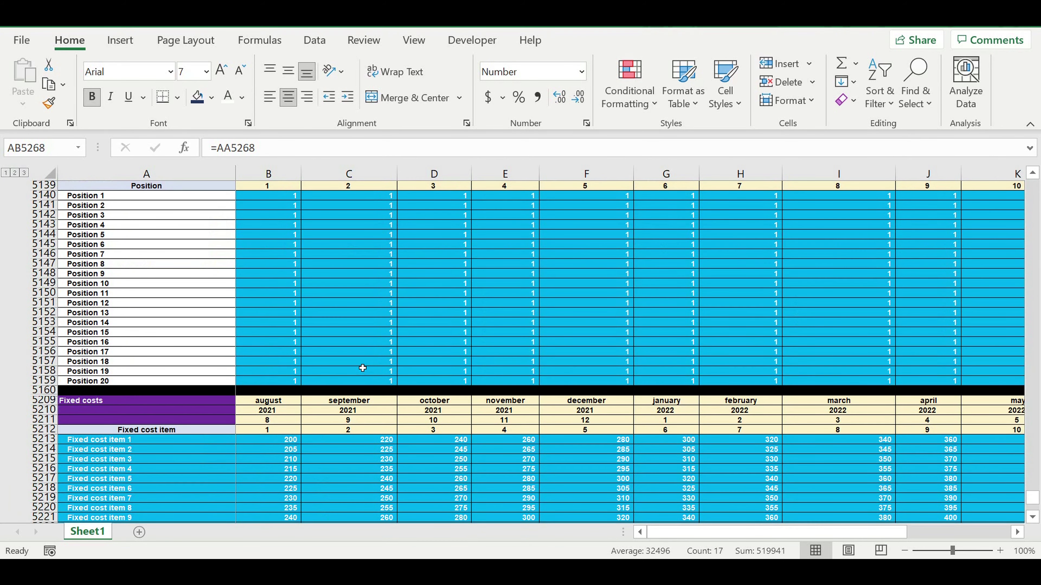
{"action": "scroll", "coordinate": [362, 368], "scroll_direction": "up", "scroll_amount": 10}
{"action": "scroll", "coordinate": [362, 367], "scroll_direction": "up", "scroll_amount": 15}
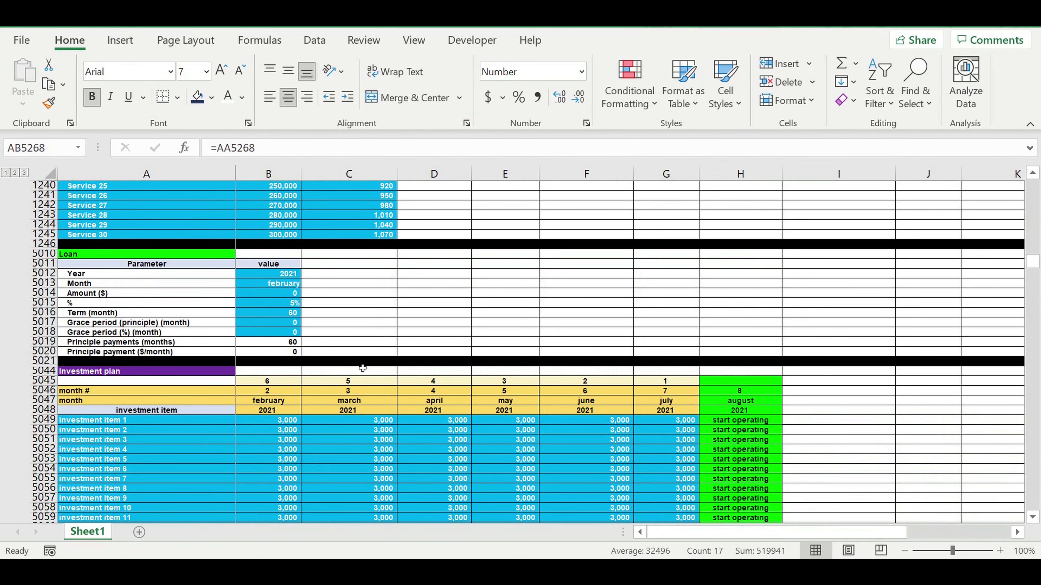
{"action": "left_click", "coordinate": [290, 294]}
{"action": "type", "text": "1000000"}
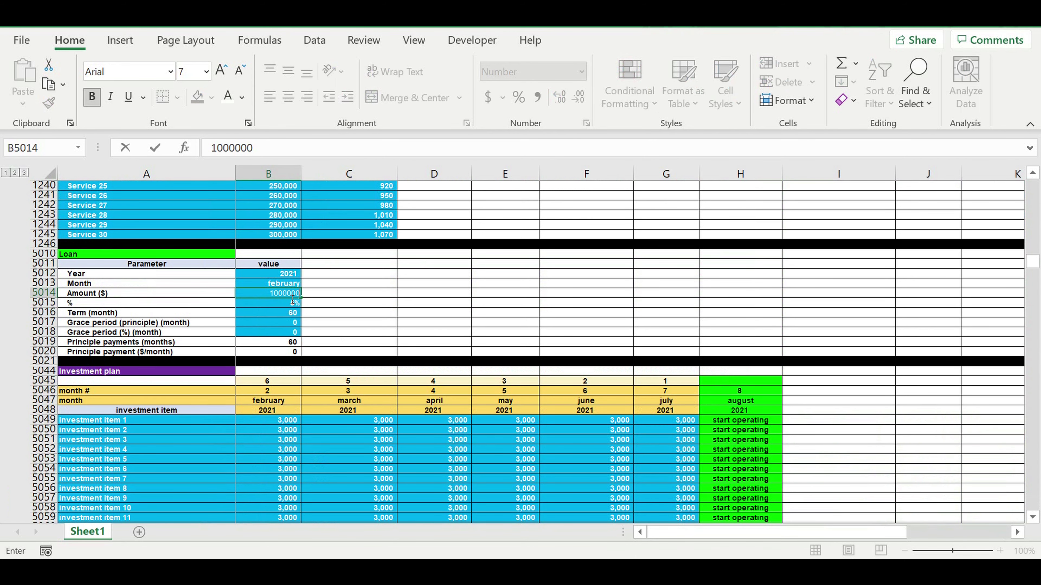
{"action": "key", "text": "Return"}
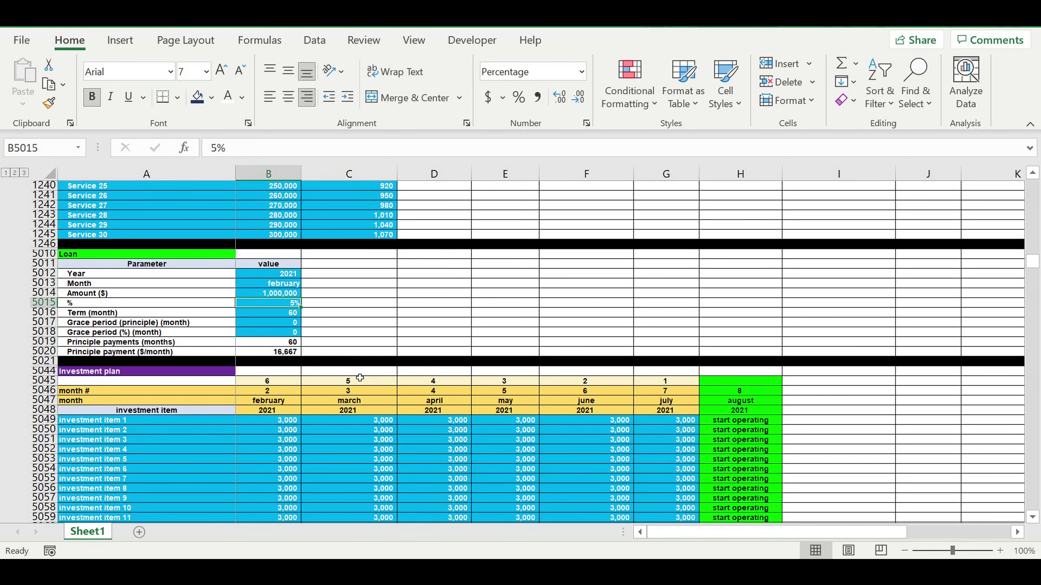
{"action": "left_click", "coordinate": [350, 333]}
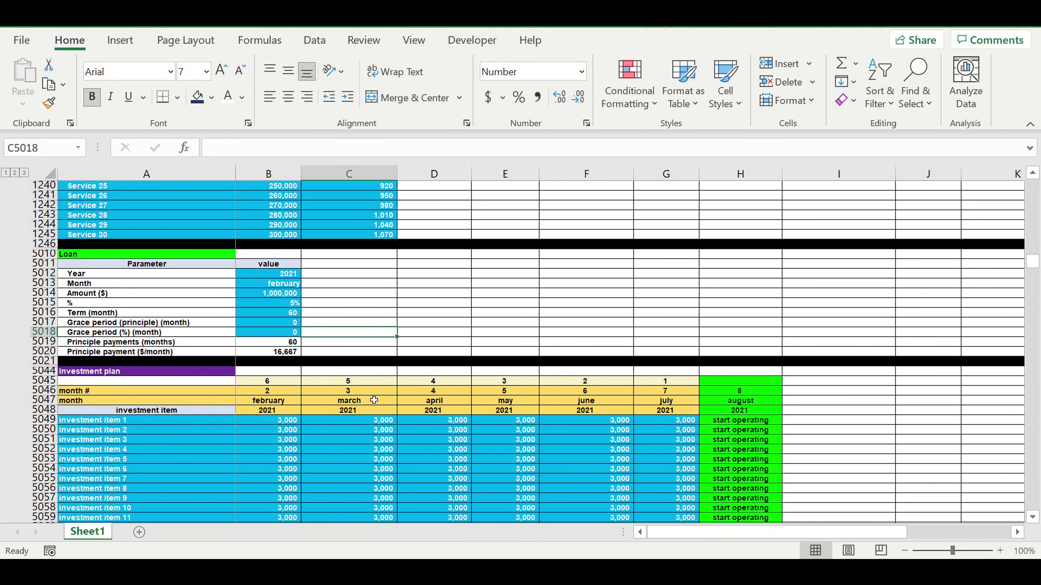
- Check how the loan flows into the cash flow statement: February 2021's Loan in C5380 and March 2021's % payment in D5382
{"action": "scroll", "coordinate": [373, 400], "scroll_direction": "down", "scroll_amount": 6}
{"action": "scroll", "coordinate": [374, 400], "scroll_direction": "down", "scroll_amount": 11}
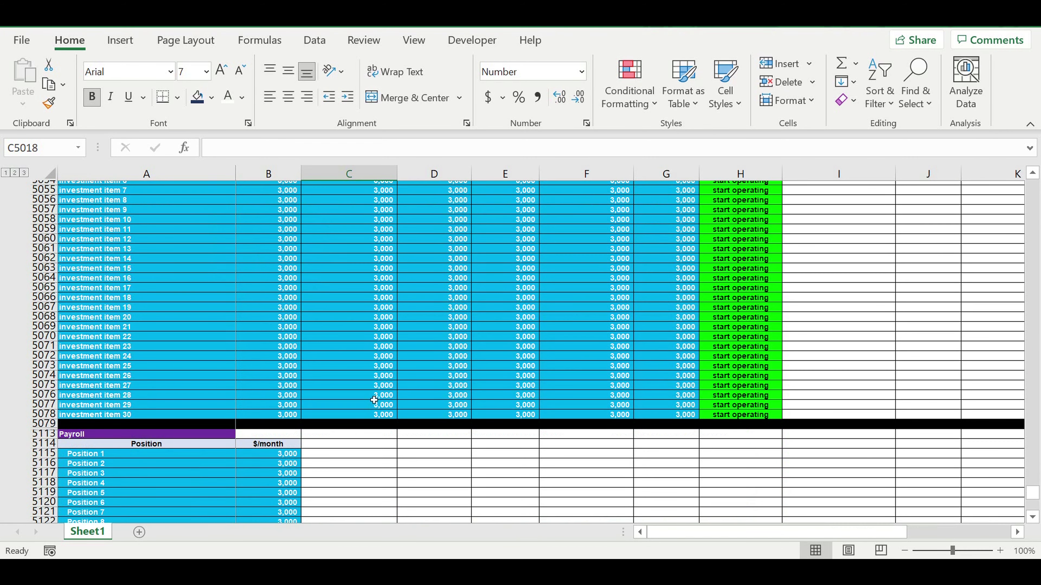
{"action": "scroll", "coordinate": [374, 400], "scroll_direction": "down", "scroll_amount": 20}
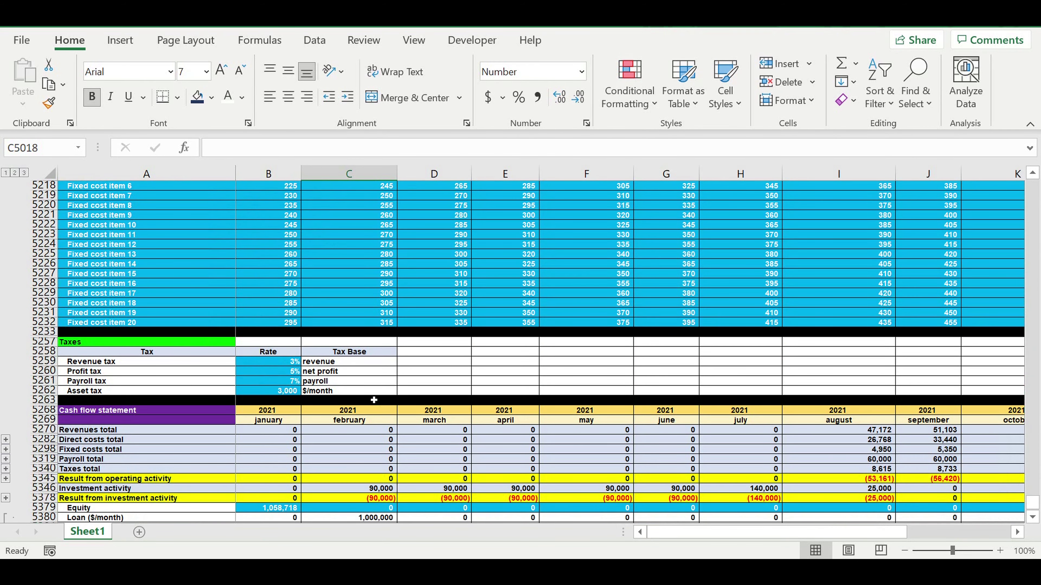
{"action": "scroll", "coordinate": [374, 400], "scroll_direction": "down", "scroll_amount": 4}
{"action": "left_click", "coordinate": [450, 422]}
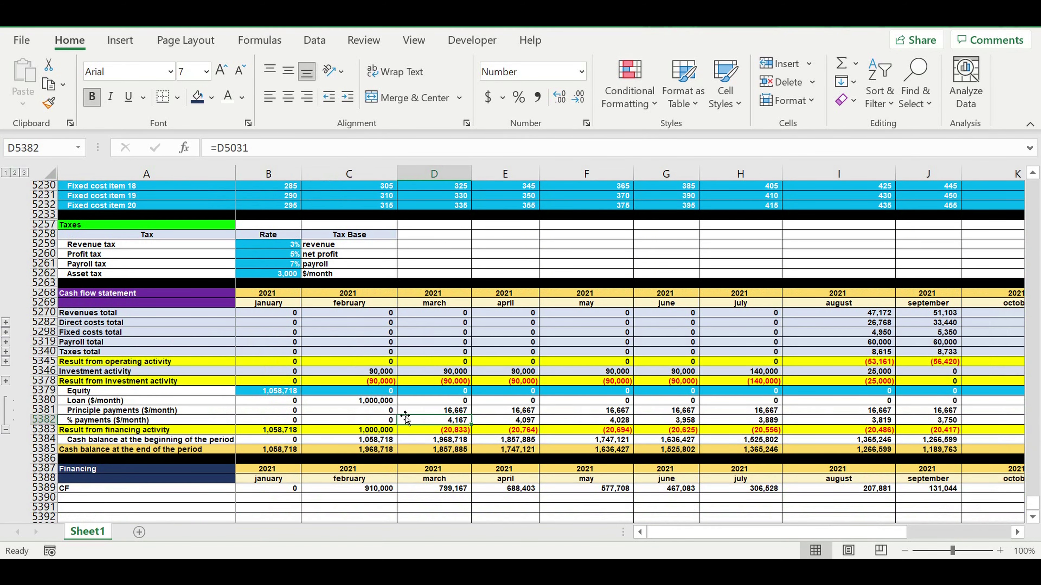
{"action": "left_click", "coordinate": [371, 401]}
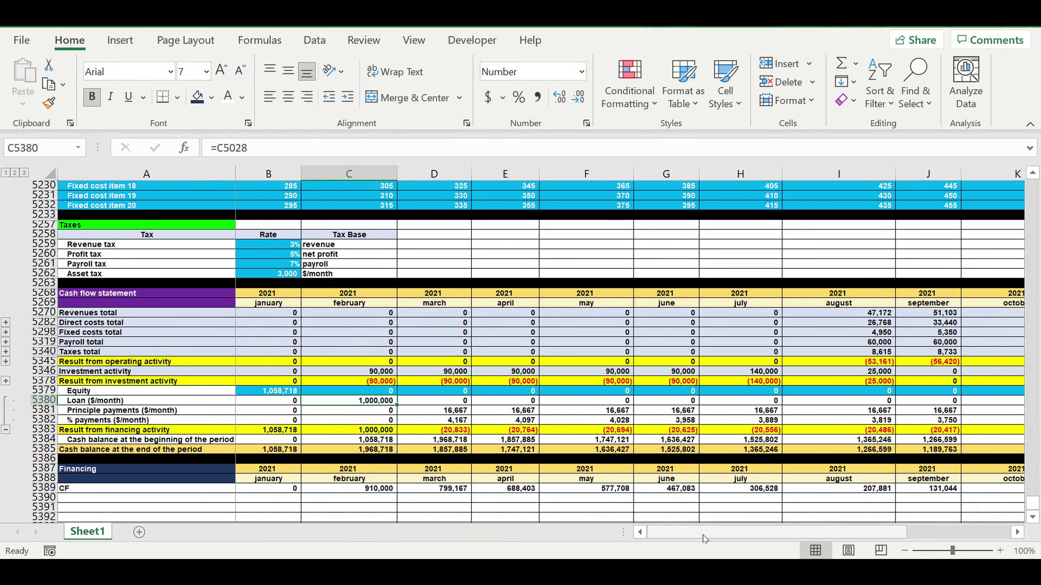
- Check the end-of-period cash balances in row 5385 for June through October 2023 with the loan included
{"action": "left_click_drag", "start_coordinate": [704, 539], "coordinate": [742, 536]}
{"action": "left_click", "coordinate": [618, 450]}
{"action": "left_click_drag", "start_coordinate": [618, 450], "coordinate": [394, 451]}
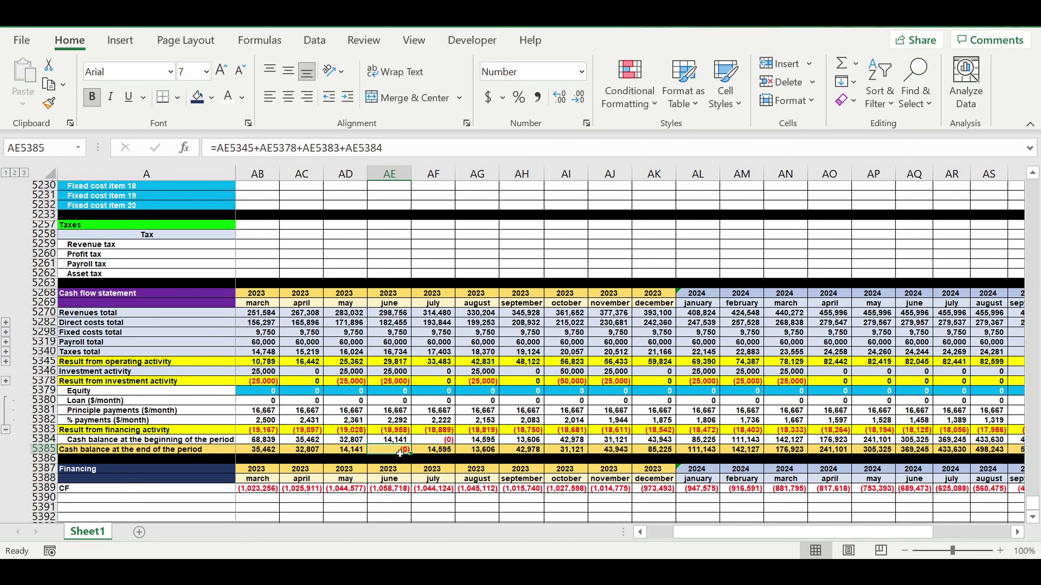
{"action": "left_click", "coordinate": [445, 450]}
{"action": "left_click", "coordinate": [488, 453]}
{"action": "left_click", "coordinate": [533, 451]}
{"action": "left_click", "coordinate": [446, 455]}
{"action": "left_click", "coordinate": [488, 453]}
{"action": "left_click", "coordinate": [540, 451]}
{"action": "left_click", "coordinate": [567, 451]}
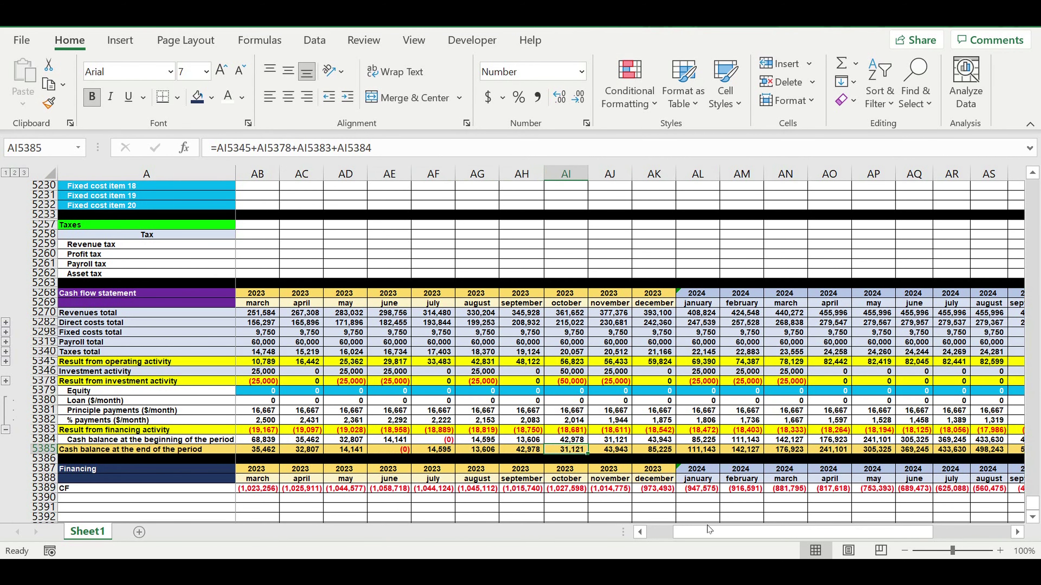
- Review the total Equity in DR5379, the total Loan in DR5380 and their combined sum in DS5379
{"action": "left_click_drag", "start_coordinate": [718, 532], "coordinate": [902, 532]}
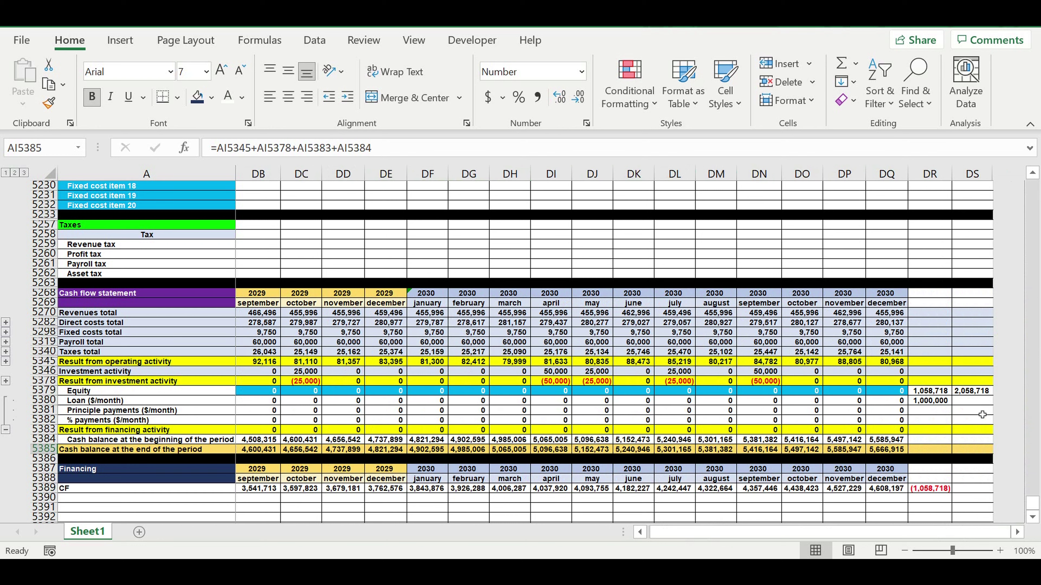
{"action": "left_click", "coordinate": [983, 392]}
{"action": "left_click", "coordinate": [927, 393]}
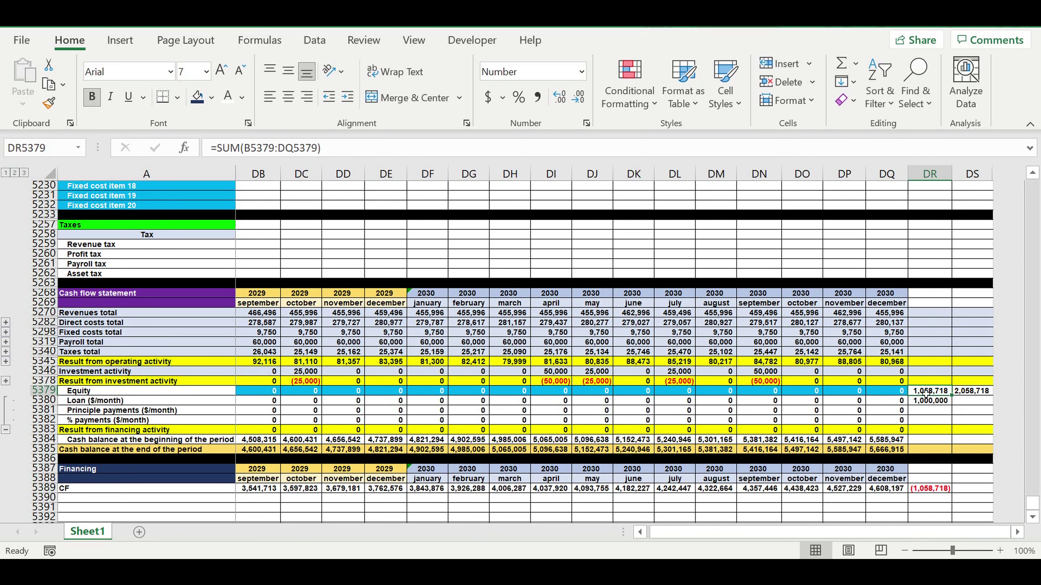
{"action": "left_click", "coordinate": [927, 404]}
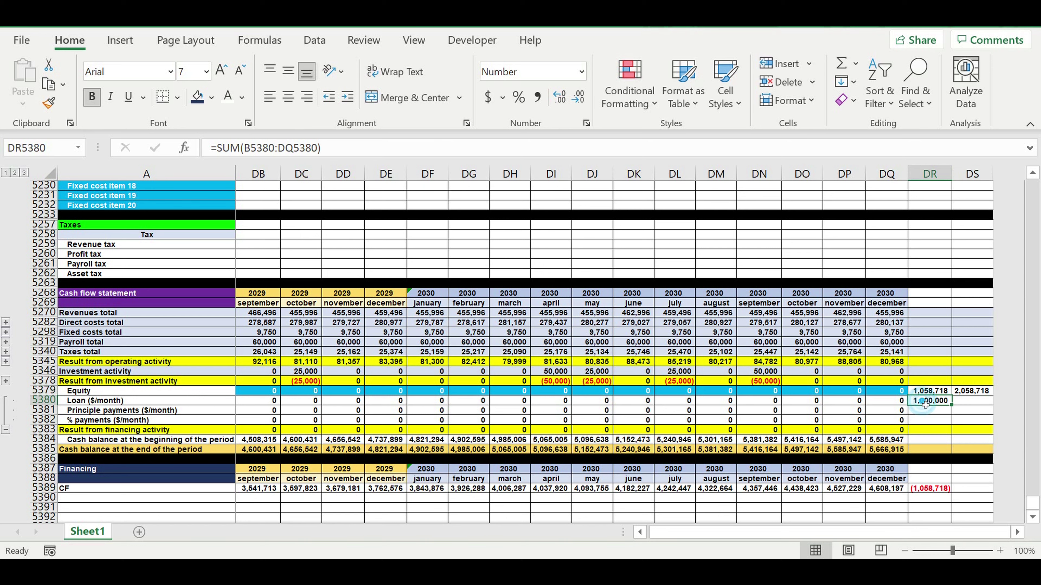
{"action": "left_click", "coordinate": [977, 393]}
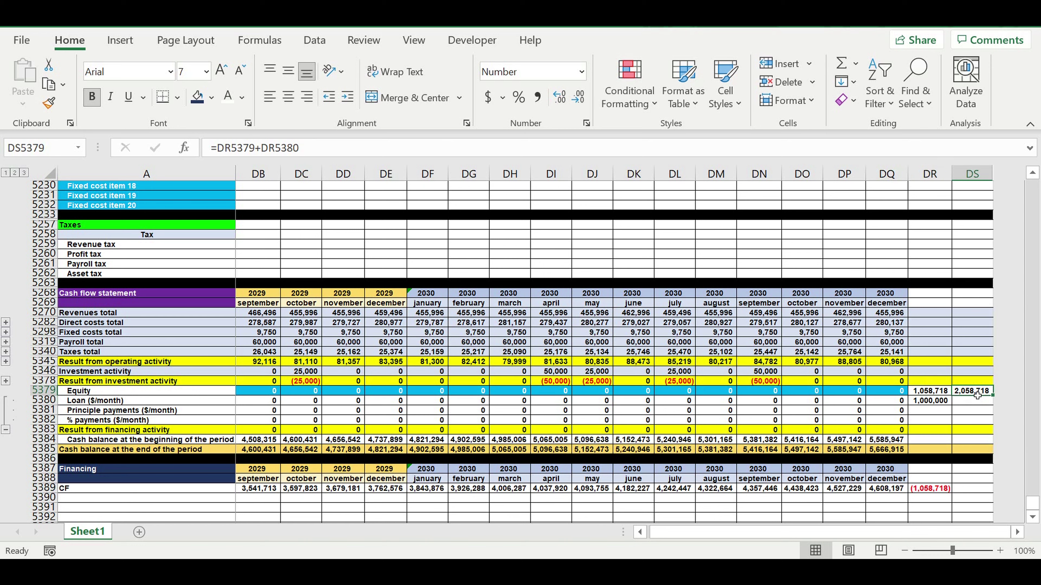
- Review the entire end-of-period cash balance row 5385 and the January 2021 Equity formula in B5379
{"action": "left_click_drag", "start_coordinate": [839, 536], "coordinate": [536, 521]}
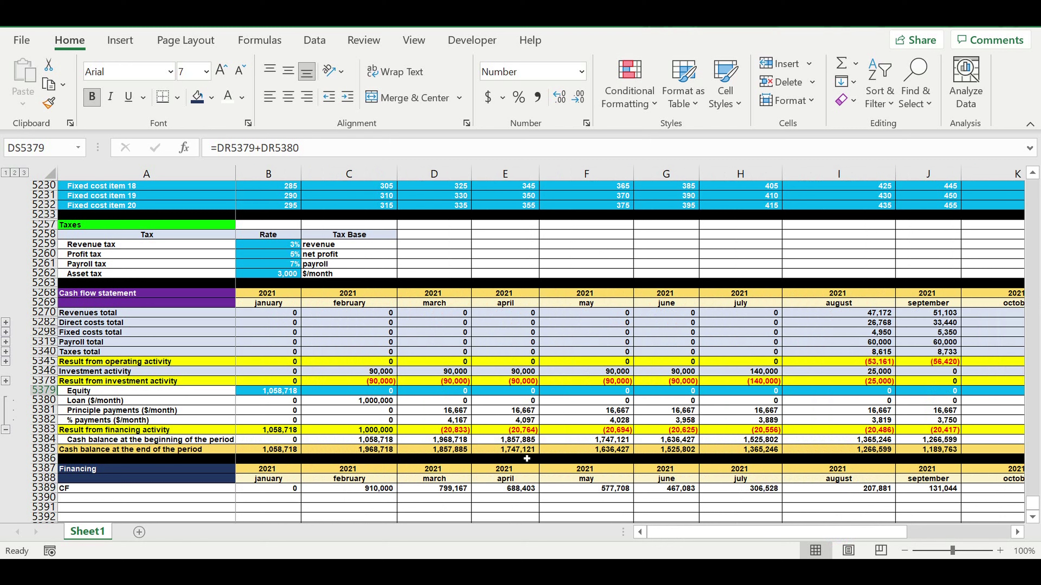
{"action": "left_click", "coordinate": [520, 450]}
{"action": "left_click", "coordinate": [46, 449]}
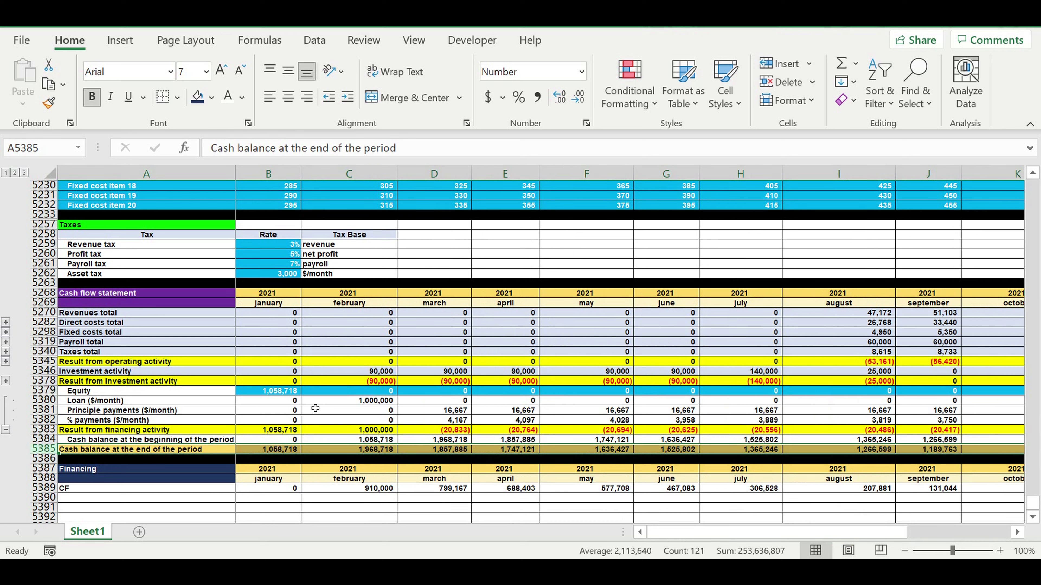
{"action": "left_click", "coordinate": [260, 392]}
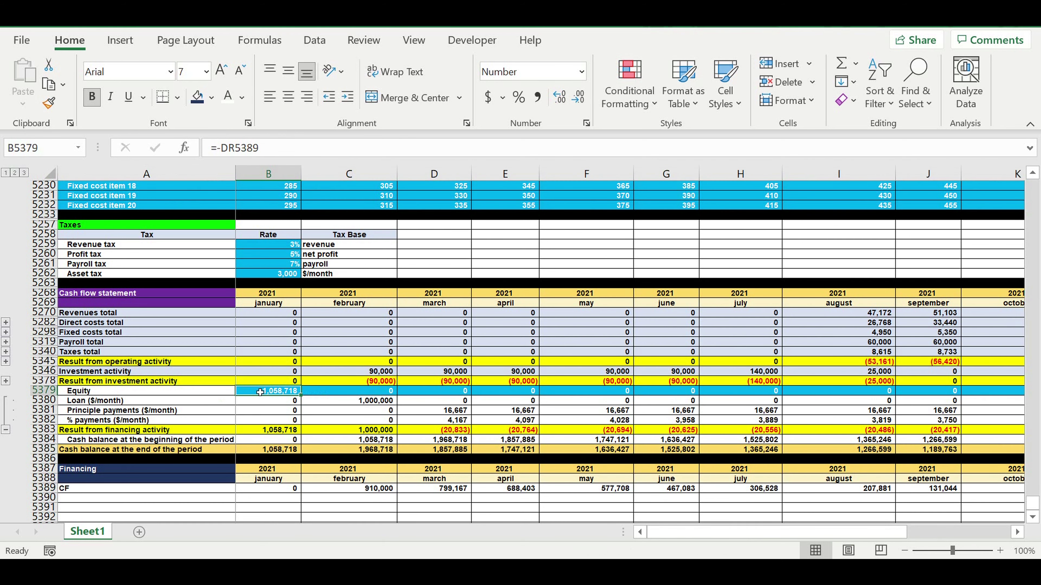